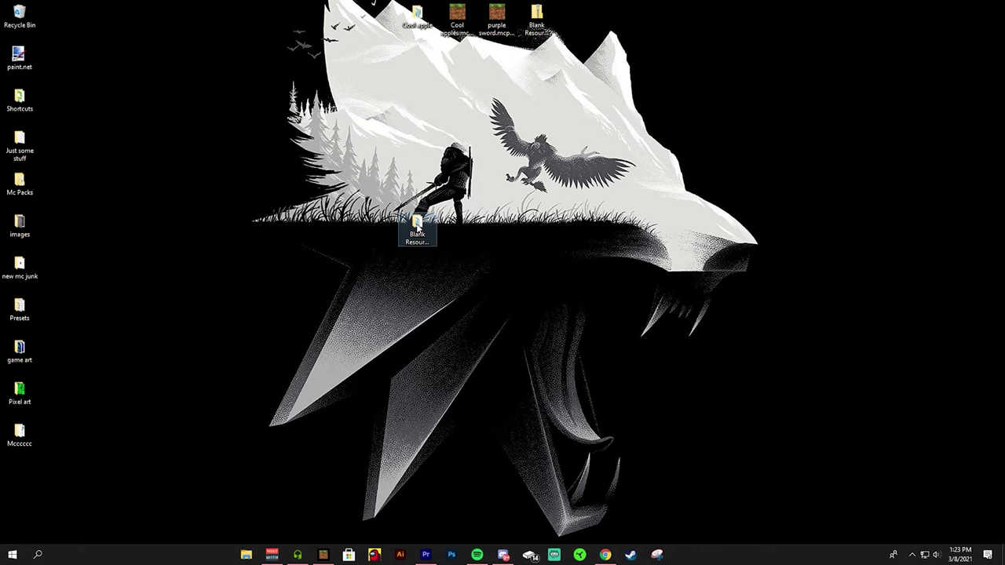
- Open the Blank Resourse pack1 folder, then its --Useful Links--.txt notes in Notepad, centring both windows
{"action": "double_click", "coordinate": [417, 223]}
{"action": "left_click_drag", "start_coordinate": [630, 137], "coordinate": [517, 116]}
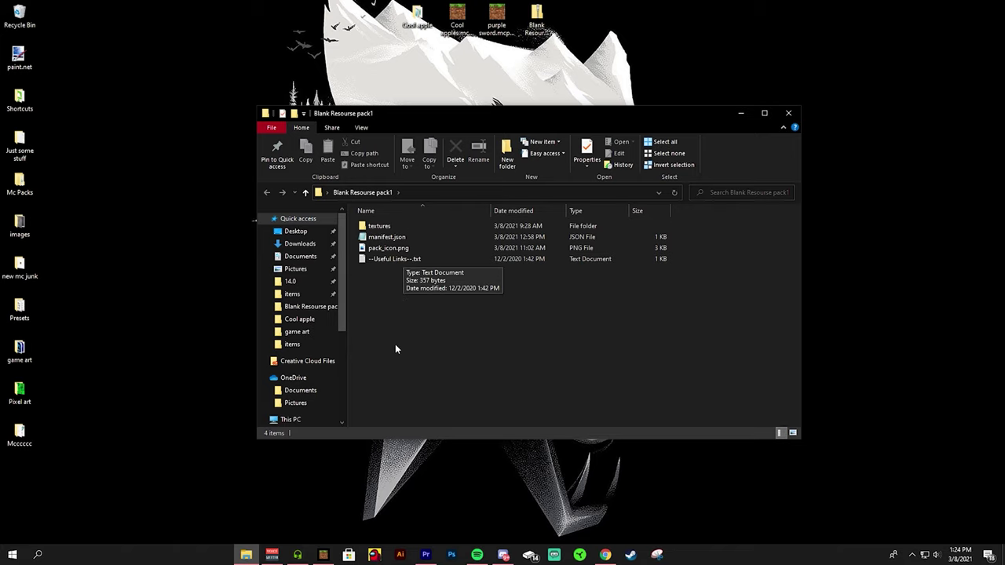
{"action": "left_click_drag", "start_coordinate": [517, 118], "coordinate": [594, 118]}
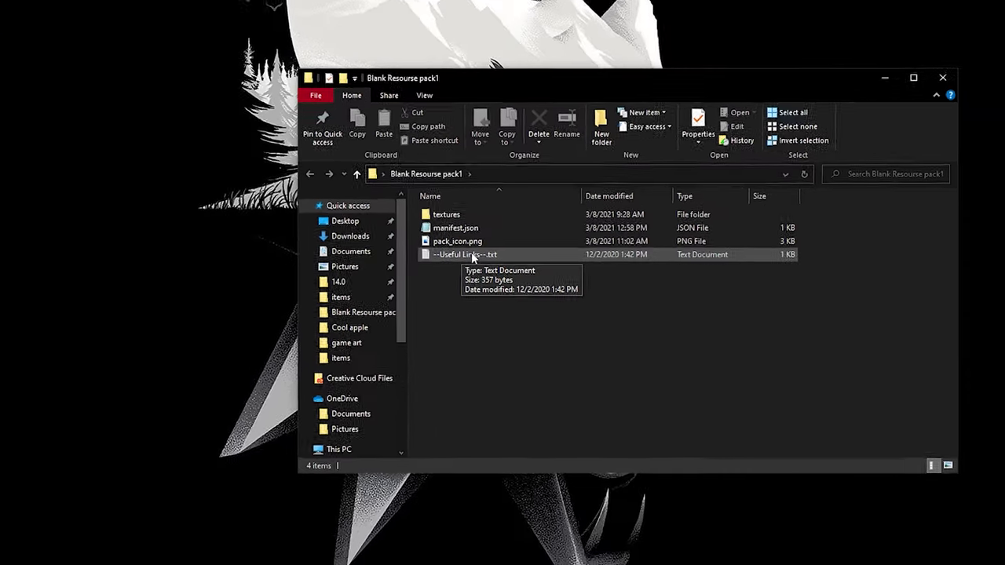
{"action": "double_click", "coordinate": [471, 255]}
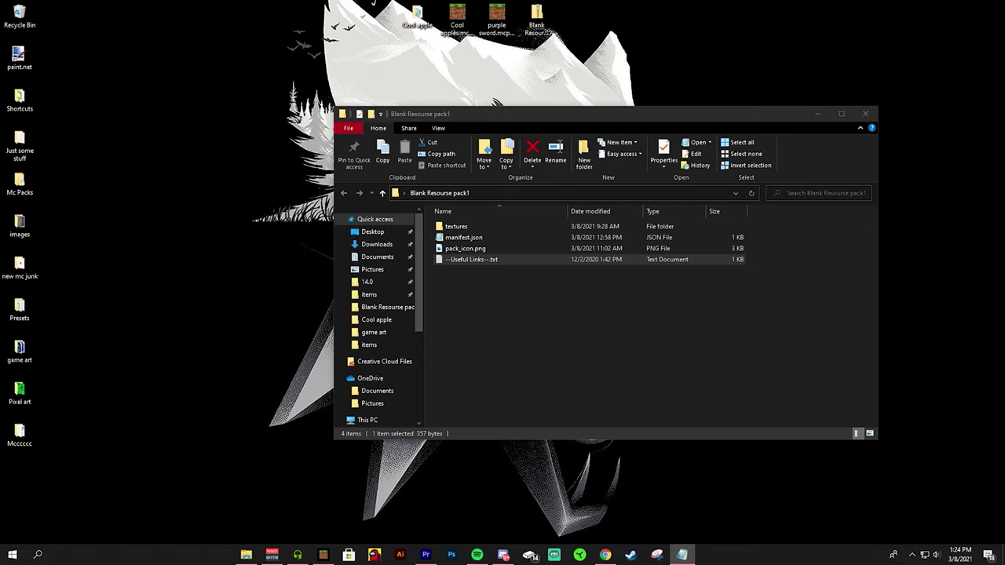
{"action": "left_click_drag", "start_coordinate": [5, 244], "coordinate": [534, 168]}
- Widen the Notepad window so all links fit, and select the uuidgenerator.net version4 URL on line 1
{"action": "left_click", "coordinate": [655, 164]}
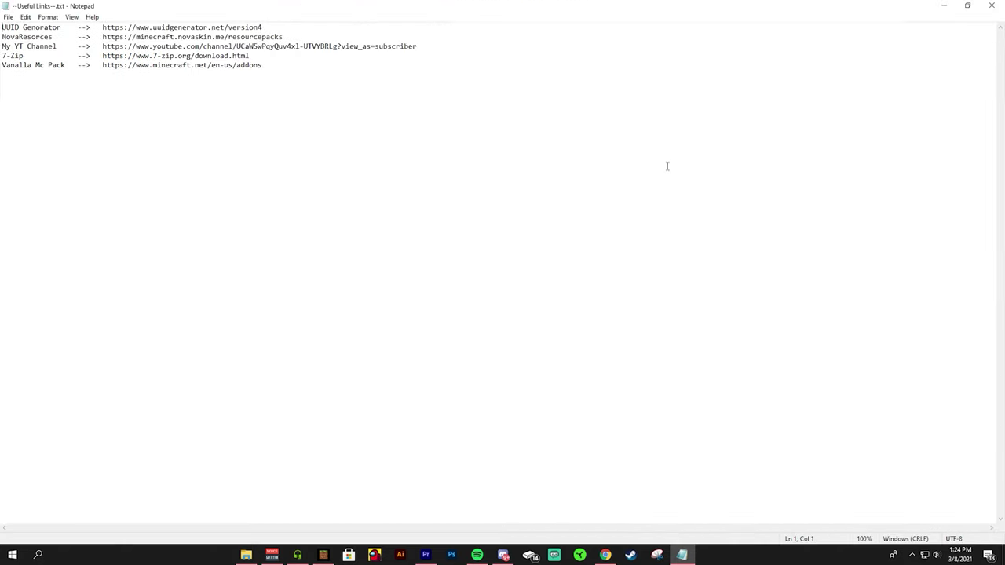
{"action": "left_click", "coordinate": [967, 5]}
{"action": "left_click_drag", "start_coordinate": [685, 215], "coordinate": [777, 214]}
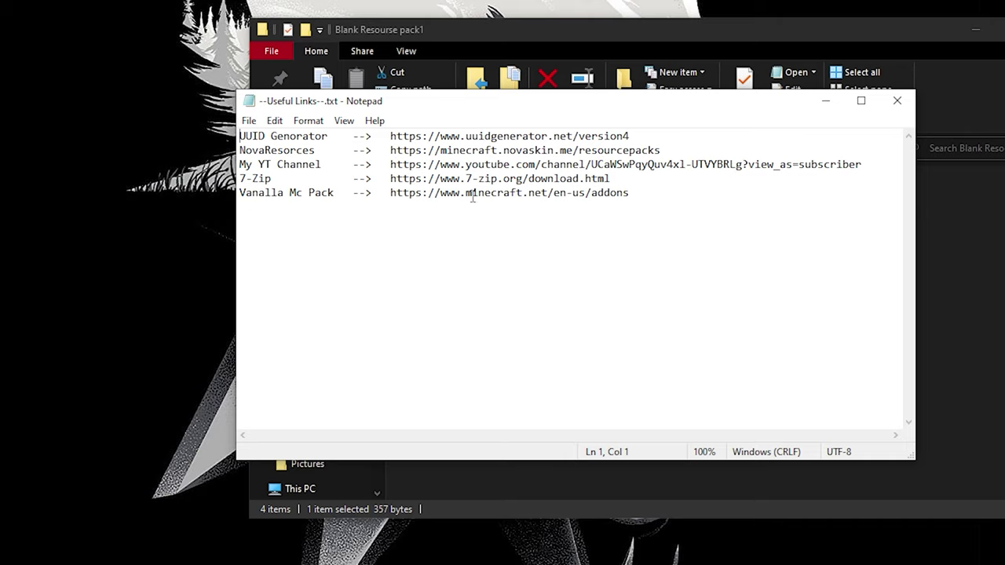
{"action": "left_click_drag", "start_coordinate": [391, 135], "coordinate": [632, 138]}
{"action": "key", "text": "ctrl+c"}
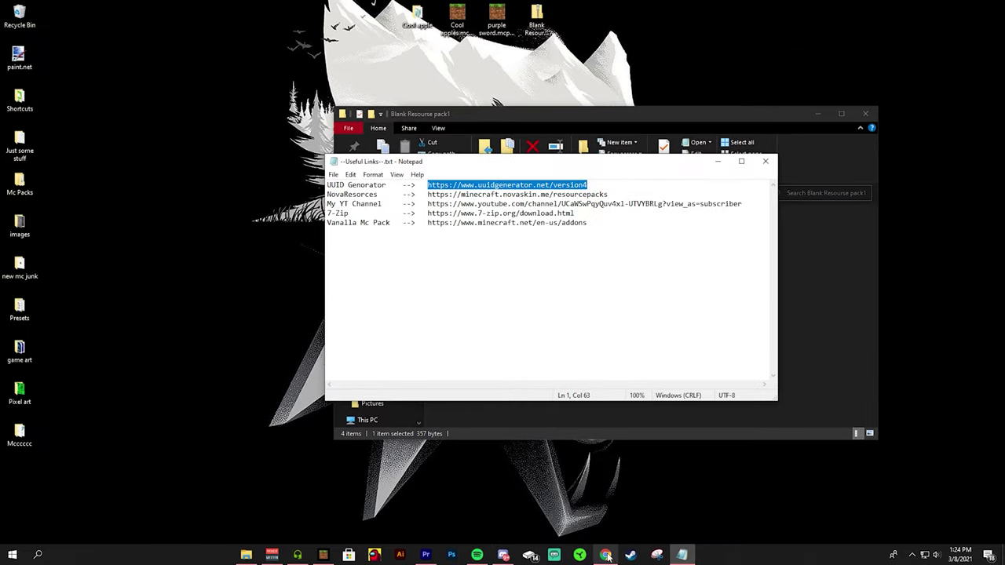
- Load the copied UUID generator link in a new Chrome tab
{"action": "left_click", "coordinate": [606, 555]}
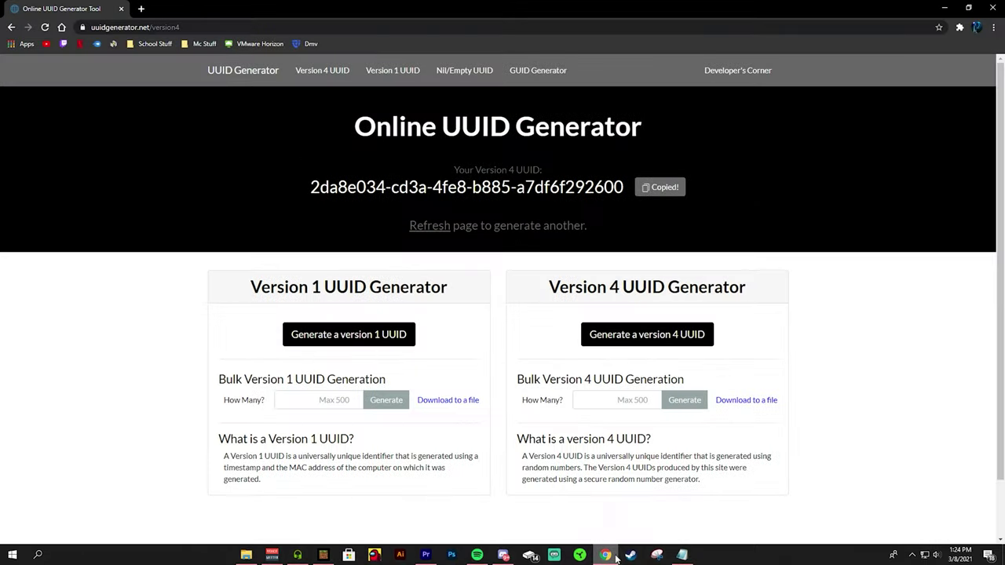
{"action": "left_click", "coordinate": [142, 9]}
{"action": "left_click", "coordinate": [129, 31]}
{"action": "key", "text": "ctrl+v"}
{"action": "key", "text": "Return"}
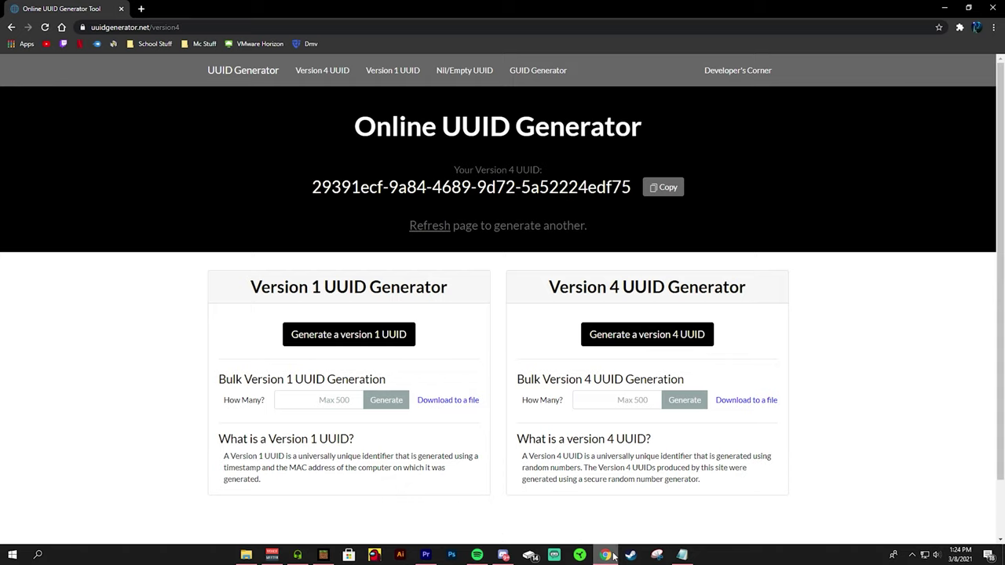
- Select the generated version 4 UUID, then select the NovaResorces URL on line 2 of the notes
{"action": "left_click", "coordinate": [682, 555]}
{"action": "left_click", "coordinate": [526, 315]}
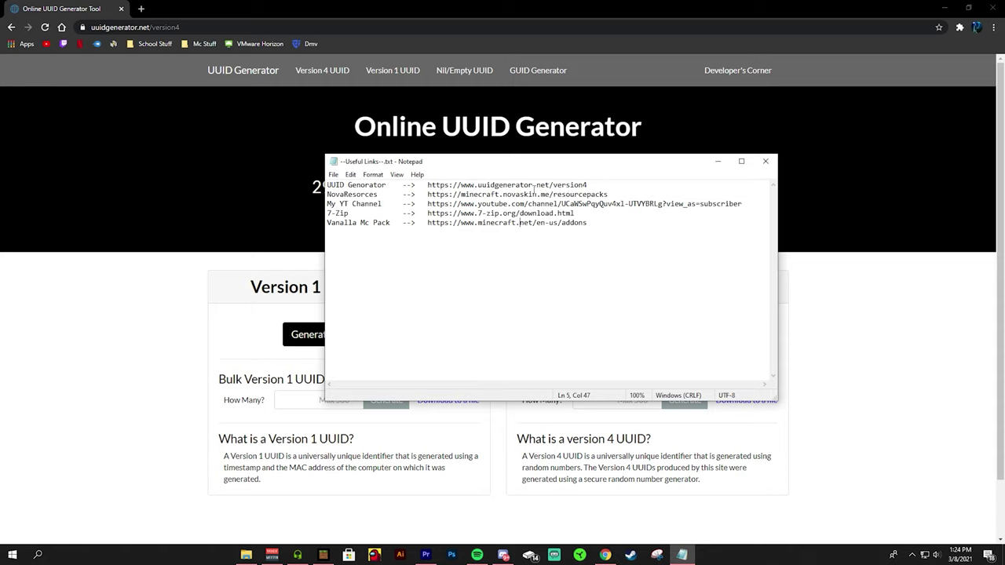
{"action": "left_click", "coordinate": [717, 161]}
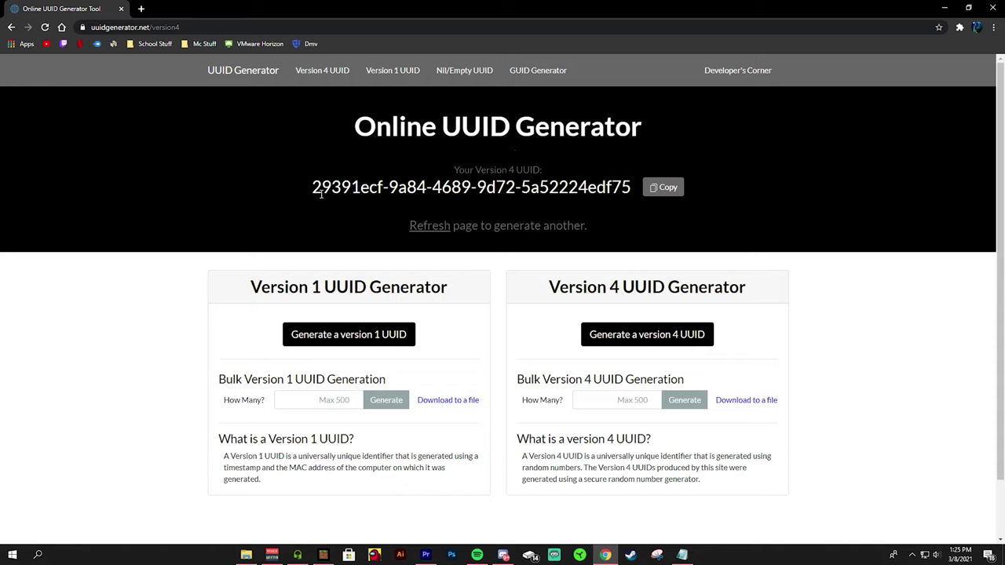
{"action": "left_click_drag", "start_coordinate": [313, 190], "coordinate": [636, 188]}
{"action": "left_click", "coordinate": [428, 191]}
{"action": "left_click", "coordinate": [681, 554]}
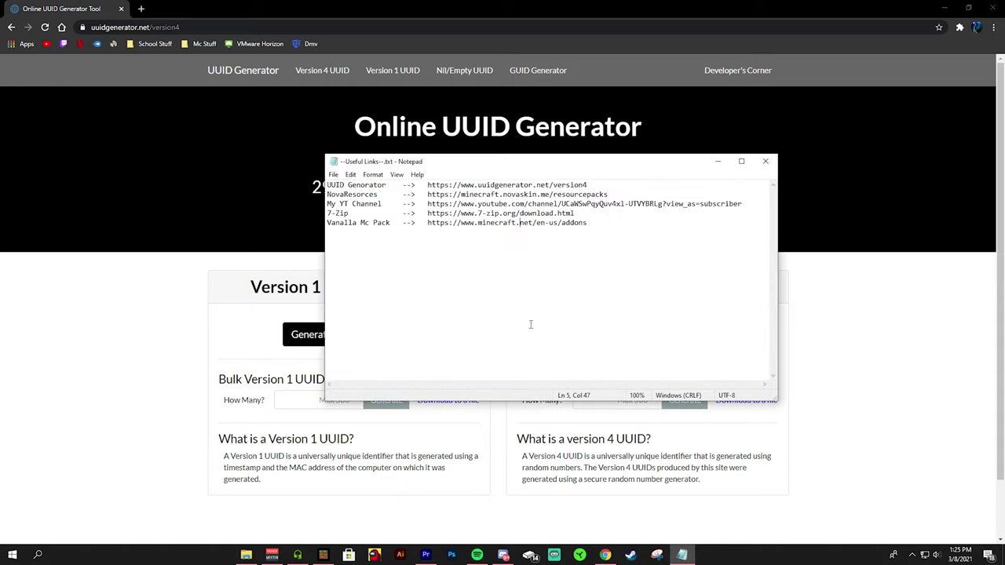
{"action": "left_click_drag", "start_coordinate": [428, 196], "coordinate": [612, 198]}
{"action": "key", "text": "ctrl+c"}
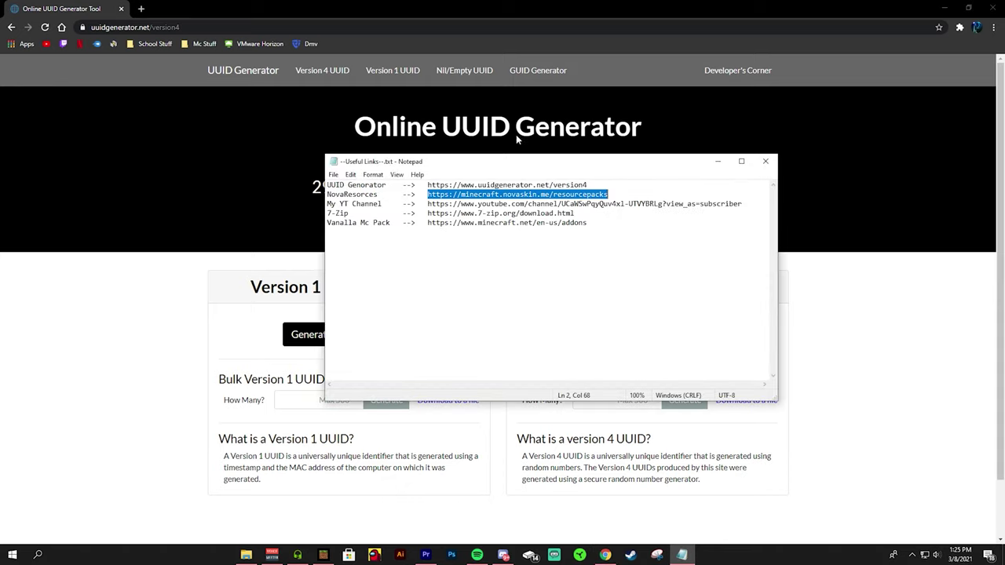
- Load the Nova Skin resource pack page in a new tab and browse its Blocks models
{"action": "left_click", "coordinate": [141, 9]}
{"action": "key", "text": "ctrl+v"}
{"action": "key", "text": "Return"}
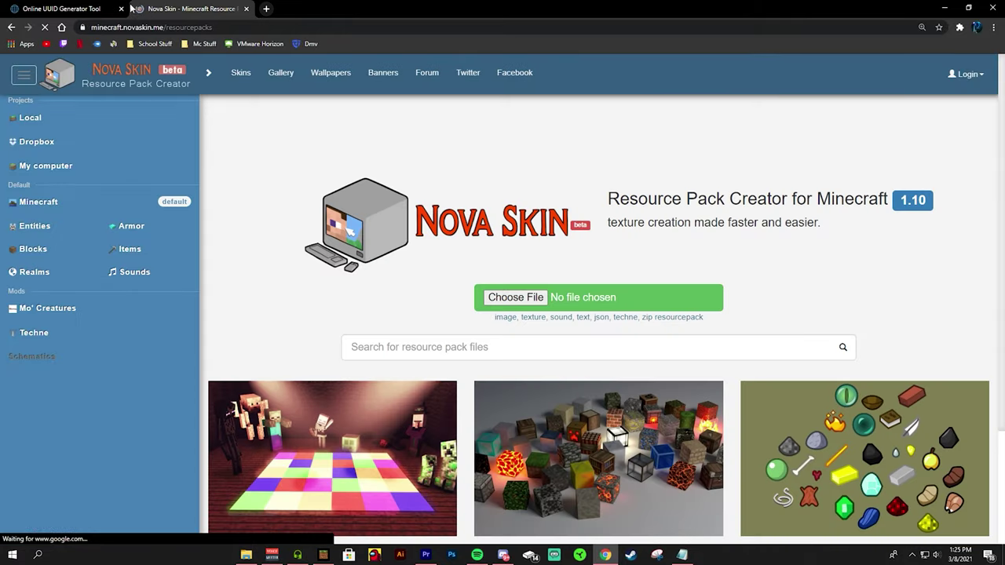
{"action": "scroll", "coordinate": [471, 267], "scroll_direction": "down", "scroll_amount": 2}
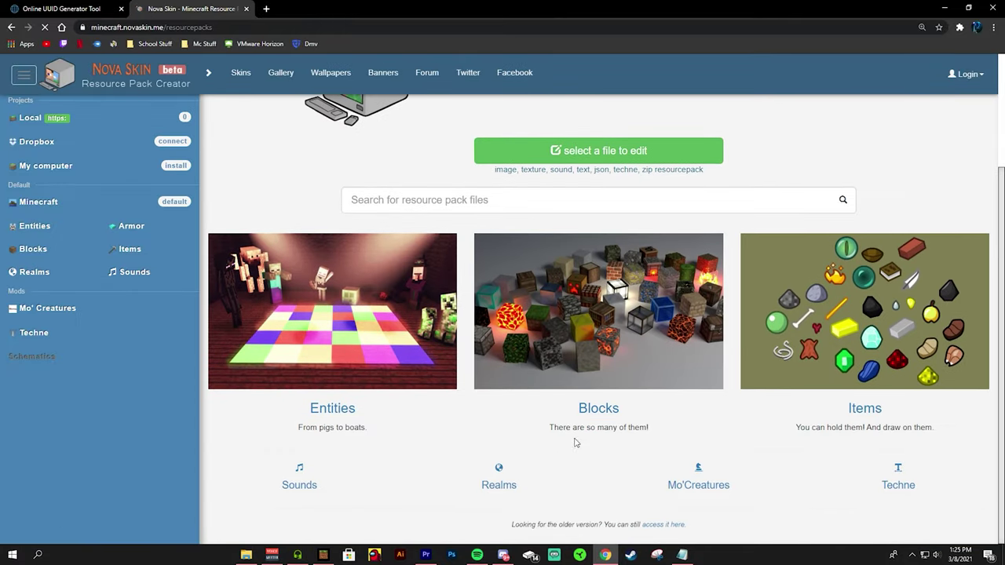
{"action": "left_click", "coordinate": [624, 368]}
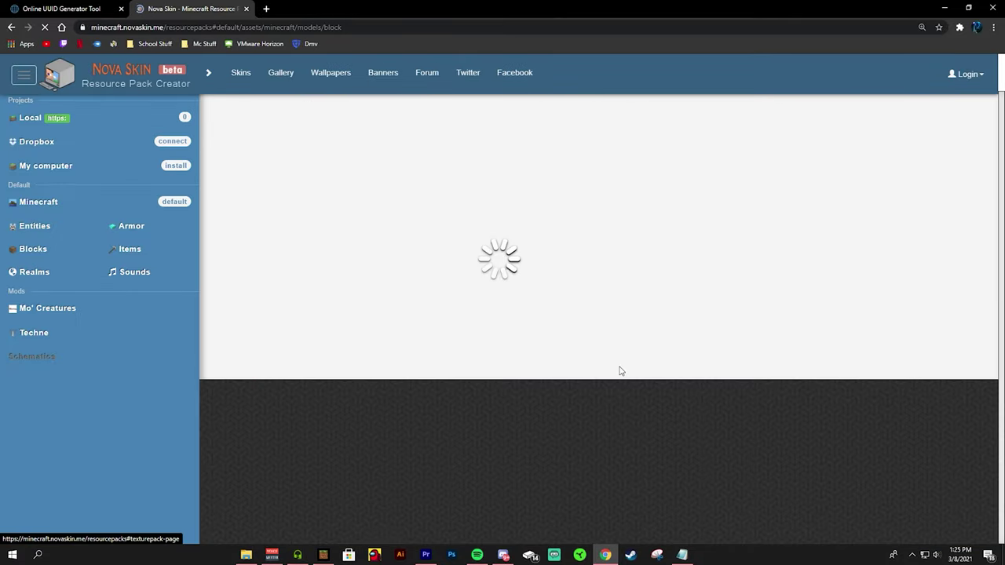
{"action": "scroll", "coordinate": [696, 231], "scroll_direction": "down", "scroll_amount": 7}
{"action": "scroll", "coordinate": [723, 219], "scroll_direction": "down", "scroll_amount": 6}
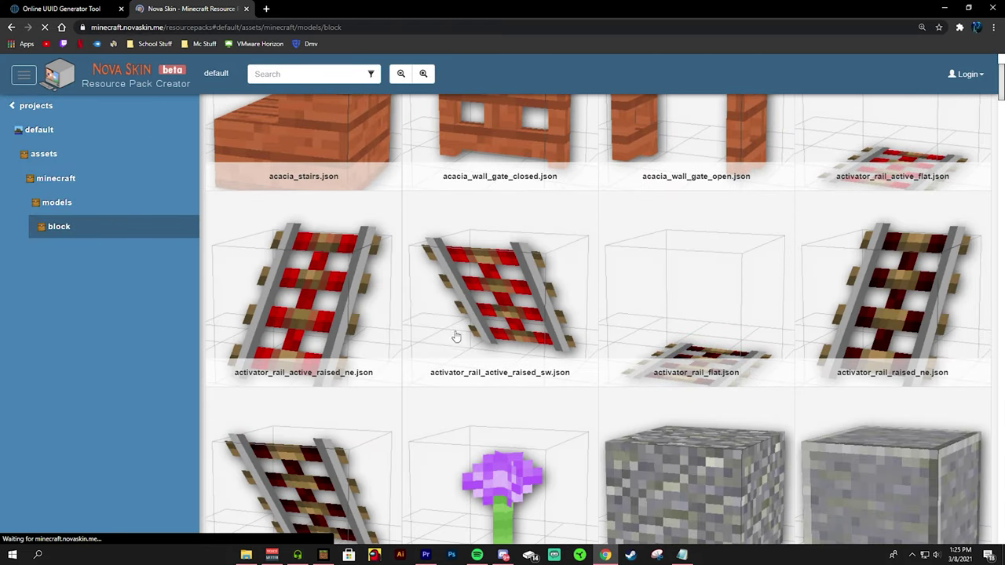
- Open the activator_rail_active_raised_sw model, test-paint and undo, then return to the UUID generator tab
{"action": "left_click", "coordinate": [500, 306]}
{"action": "mouse_move", "coordinate": [591, 327]}
{"action": "left_mouse_down"}
{"action": "mouse_move", "coordinate": [630, 323]}
{"action": "mouse_move", "coordinate": [579, 335]}
{"action": "mouse_move", "coordinate": [631, 355]}
{"action": "mouse_move", "coordinate": [632, 299]}
{"action": "left_mouse_up"}
{"action": "key", "text": "ctrl+z"}
{"action": "key", "text": "ctrl+z"}
{"action": "key", "text": "ctrl+z"}
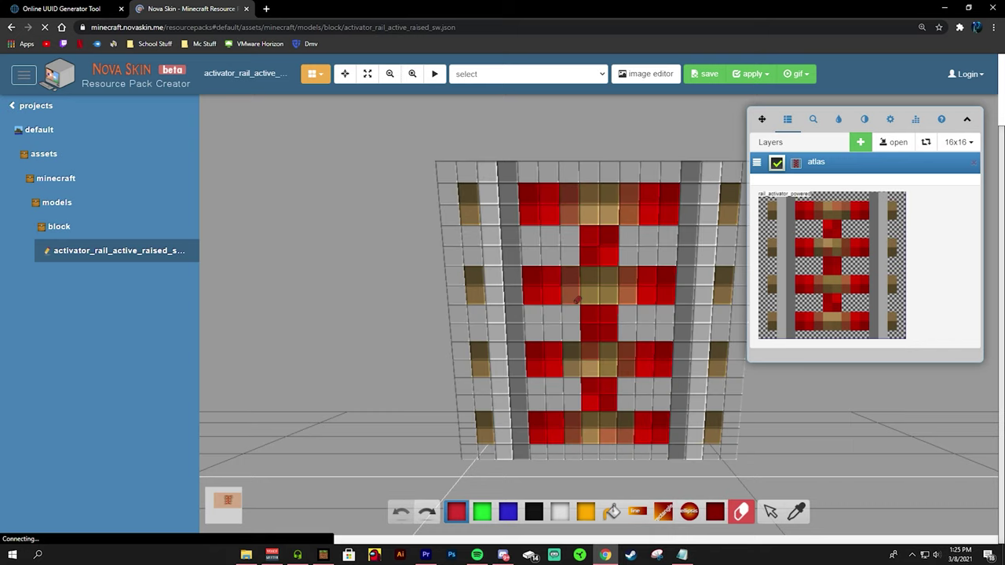
{"action": "left_click", "coordinate": [70, 10]}
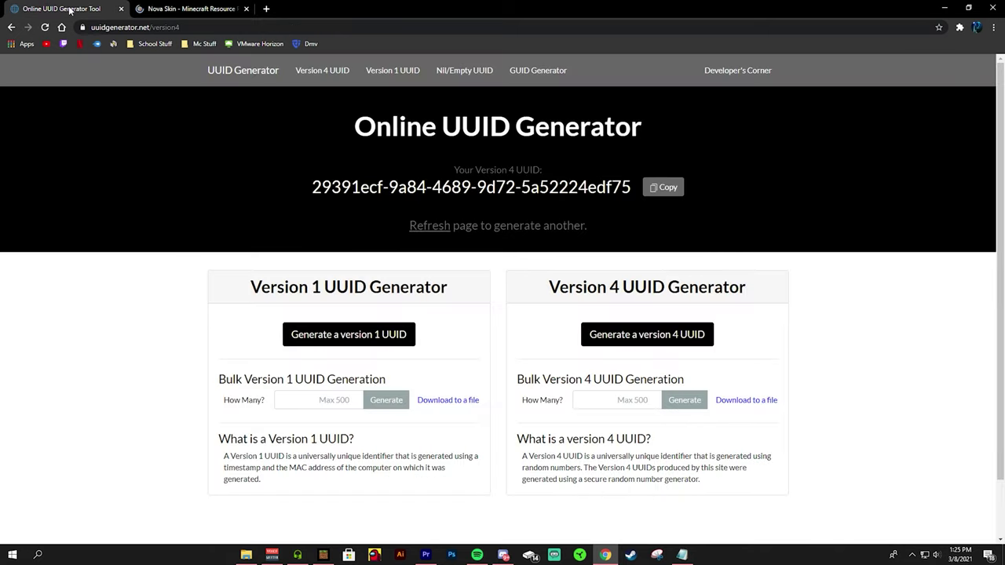
- Open the creator's YouTube channel from line 3 of the notes, then select the 7-Zip link on line 4
{"action": "left_click", "coordinate": [684, 554]}
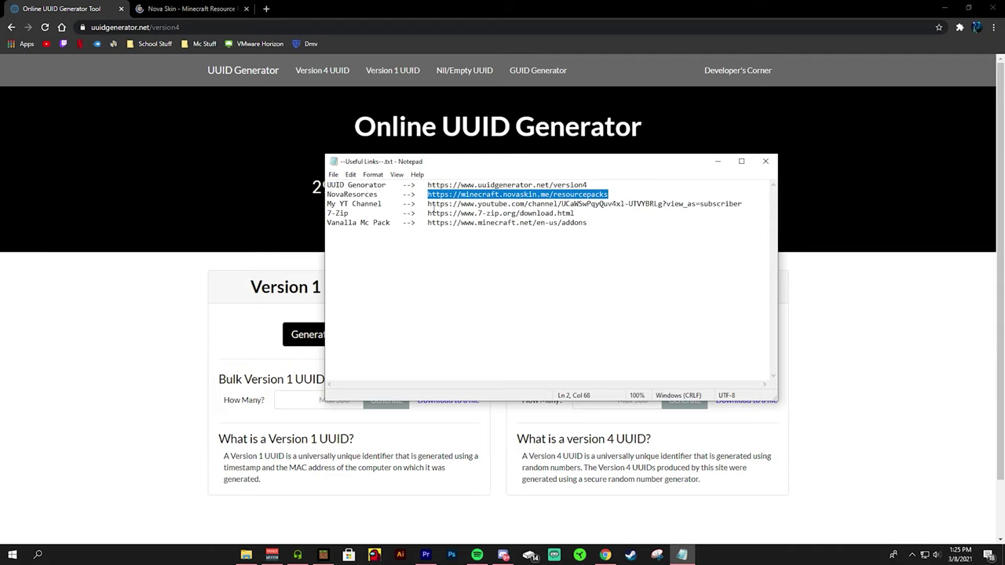
{"action": "left_click_drag", "start_coordinate": [428, 205], "coordinate": [755, 206]}
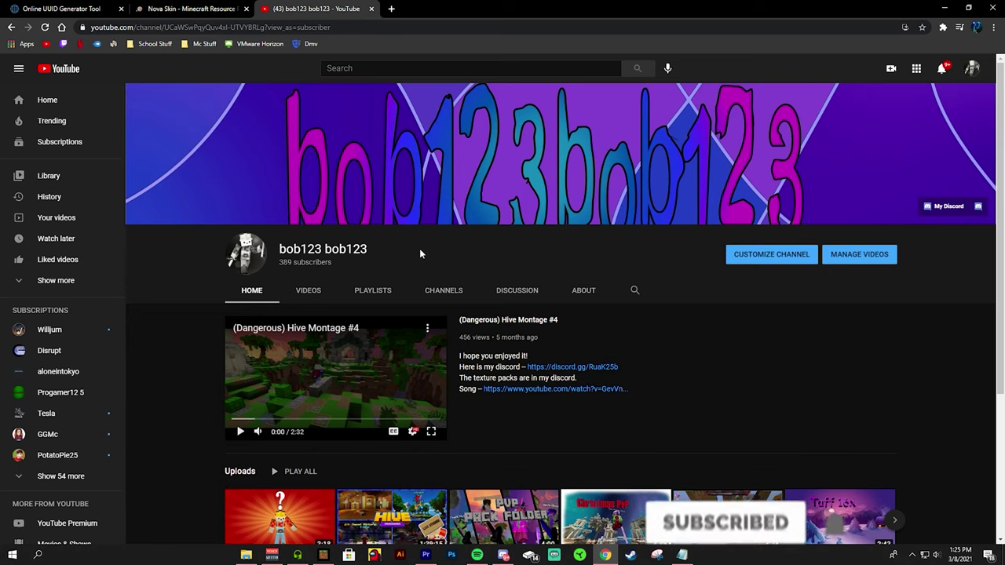
{"action": "left_click", "coordinate": [503, 555]}
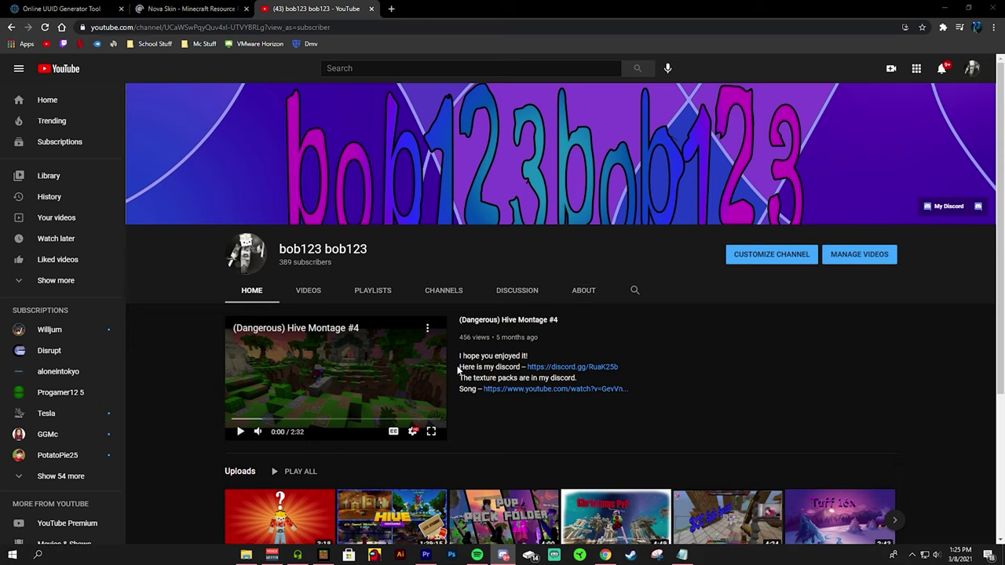
{"action": "left_click_drag", "start_coordinate": [459, 369], "coordinate": [632, 368]}
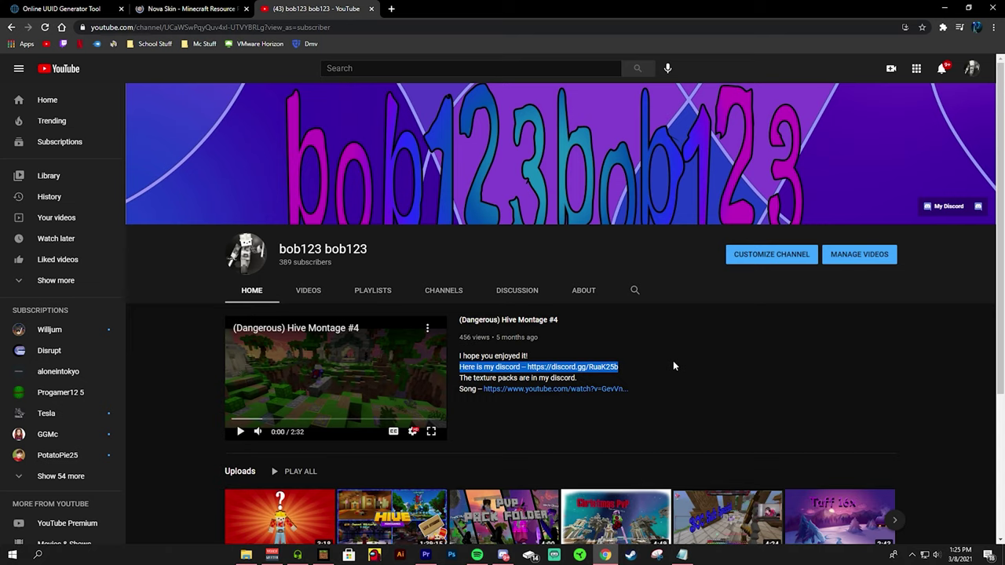
{"action": "left_click", "coordinate": [682, 554]}
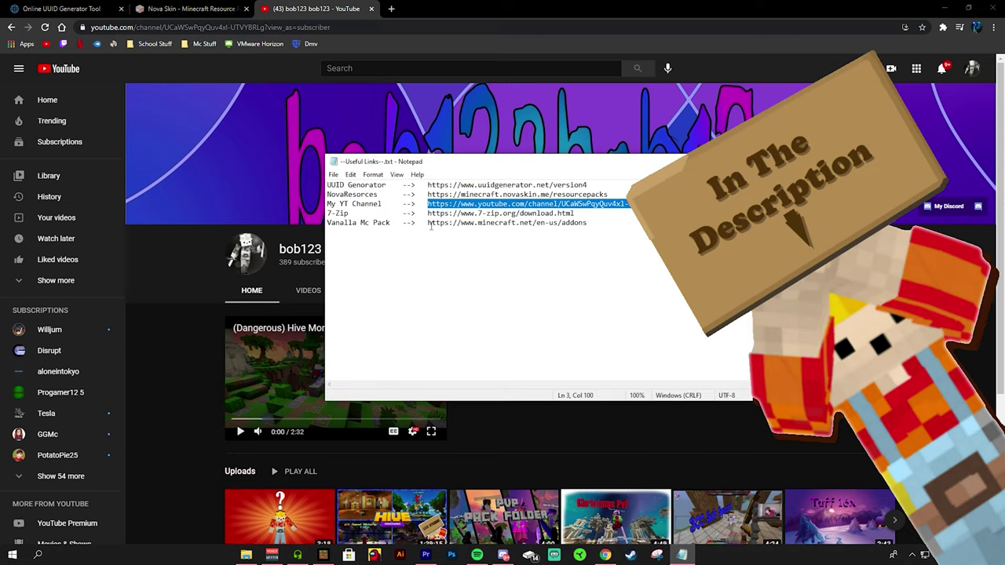
{"action": "left_click_drag", "start_coordinate": [429, 213], "coordinate": [591, 218]}
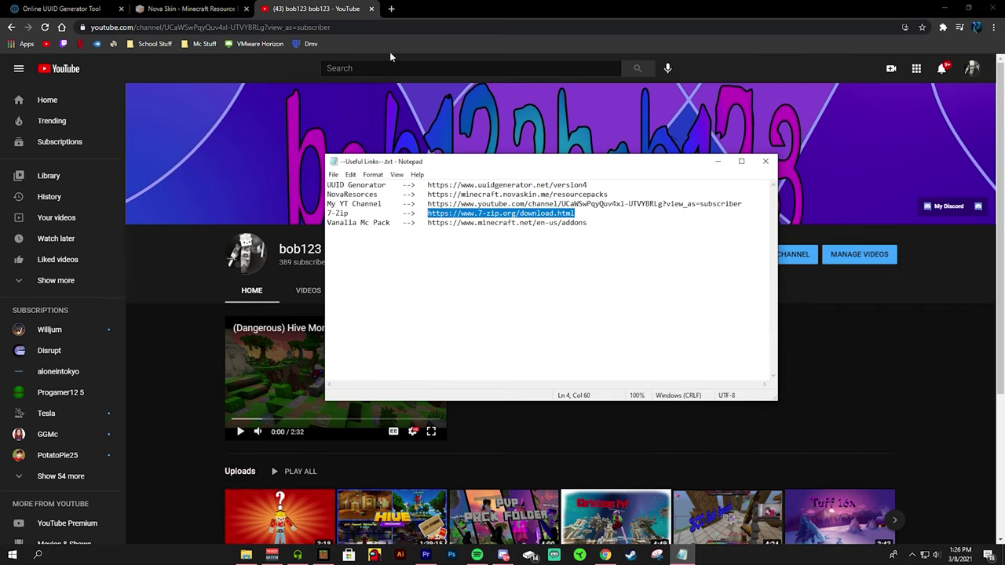
- Load the copied 7-Zip link to show the 7-zip.org download page, then bring the notes back up
{"action": "key", "text": "ctrl+c"}
{"action": "left_click", "coordinate": [390, 8]}
{"action": "left_click", "coordinate": [389, 8]}
{"action": "key", "text": "ctrl+v"}
{"action": "key", "text": "Return"}
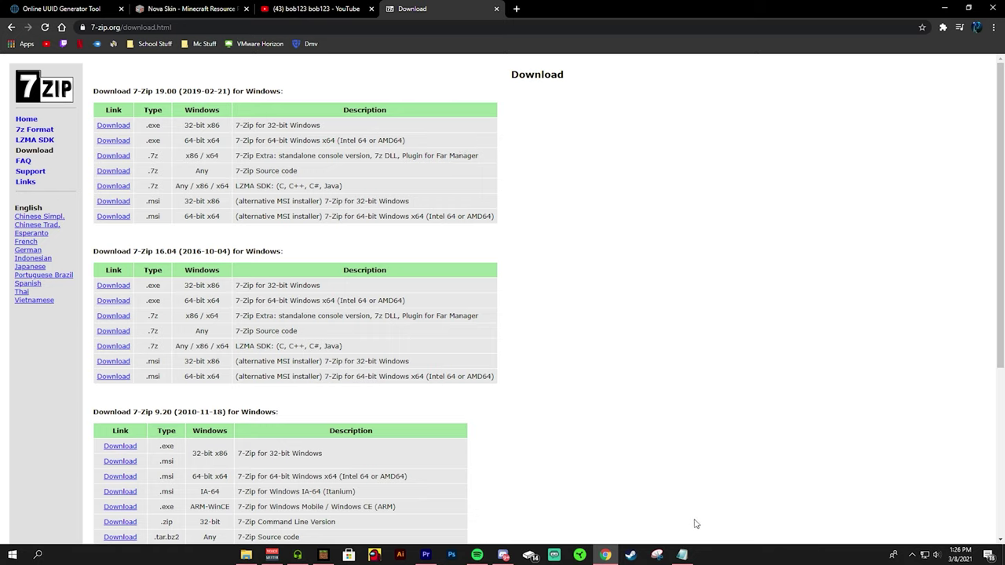
{"action": "left_click", "coordinate": [682, 555]}
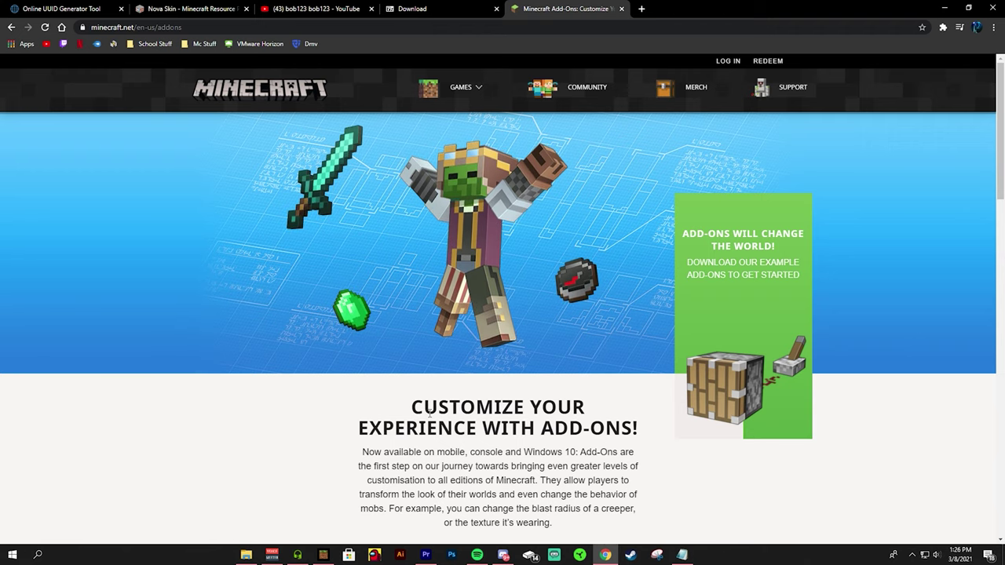
- Scroll through the Minecraft.net Add-Ons page, then switch back to the 7-Zip download tab
{"action": "scroll", "coordinate": [428, 409], "scroll_direction": "down", "scroll_amount": 1}
{"action": "scroll", "coordinate": [370, 348], "scroll_direction": "up", "scroll_amount": 1}
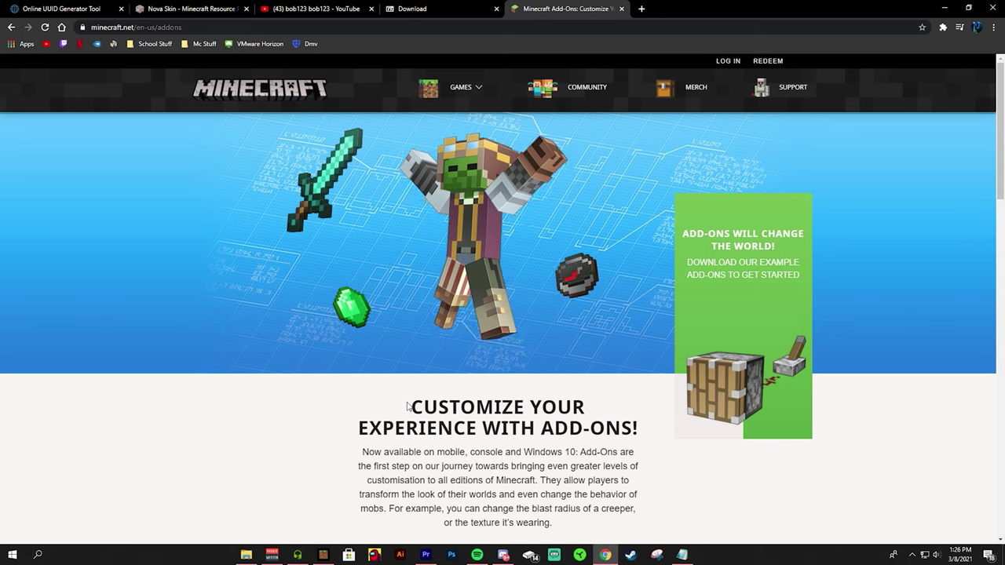
{"action": "scroll", "coordinate": [408, 405], "scroll_direction": "down", "scroll_amount": 1}
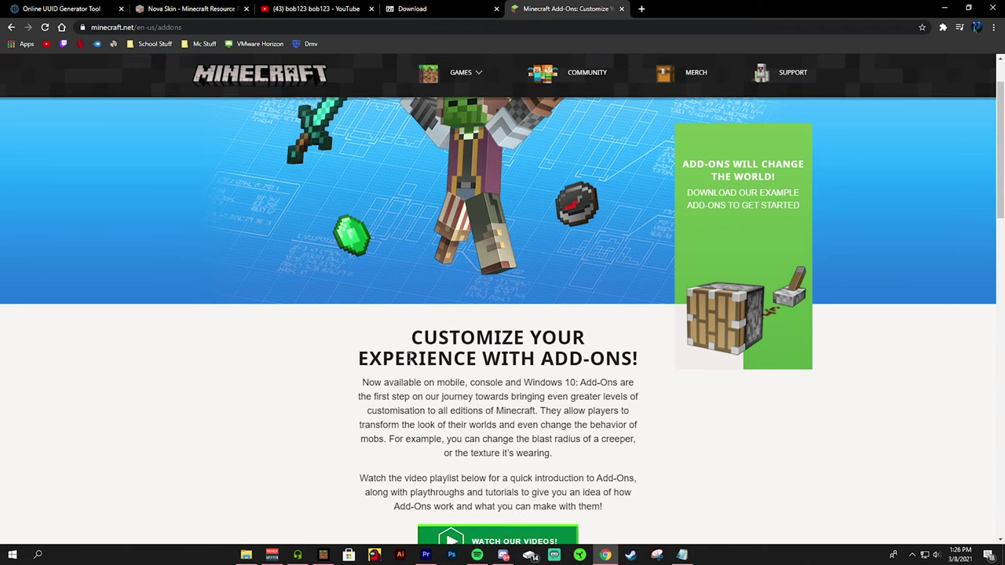
{"action": "scroll", "coordinate": [408, 355], "scroll_direction": "up", "scroll_amount": 1}
{"action": "left_click", "coordinate": [412, 9]}
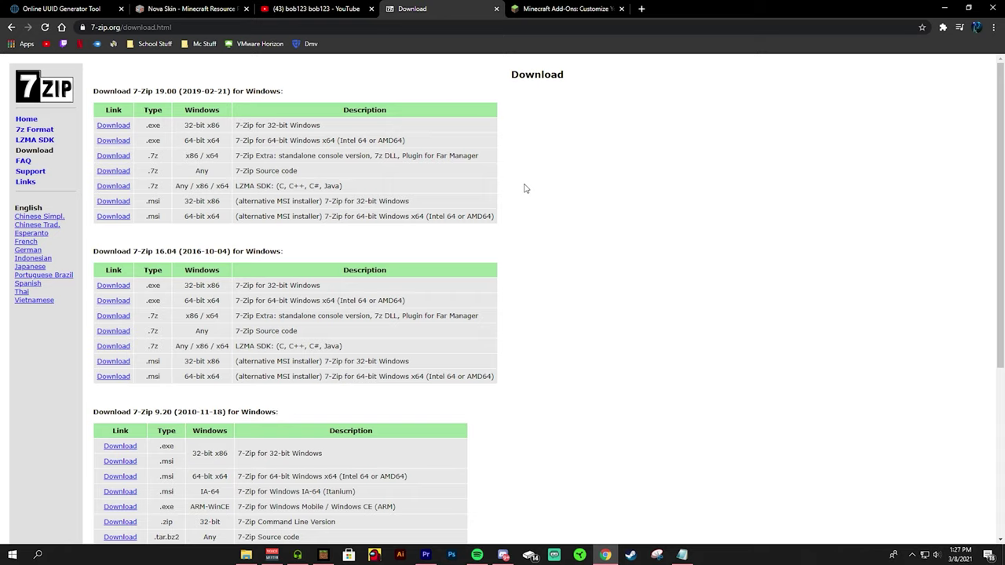
- Download the 64-bit x64 7-Zip 19.00 installer, then minimize Chrome
{"action": "left_click_drag", "start_coordinate": [173, 32], "coordinate": [78, 30]}
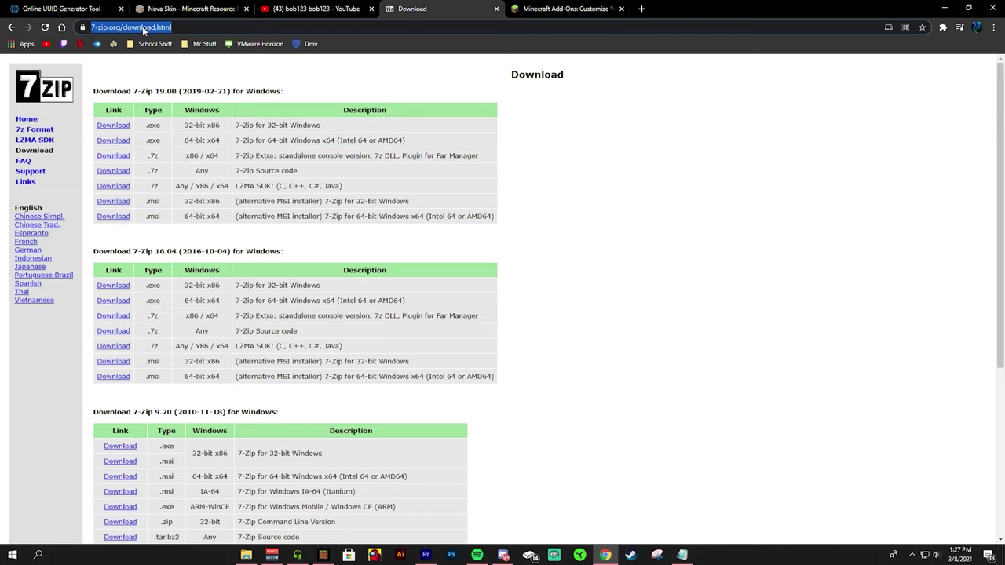
{"action": "left_click", "coordinate": [198, 32]}
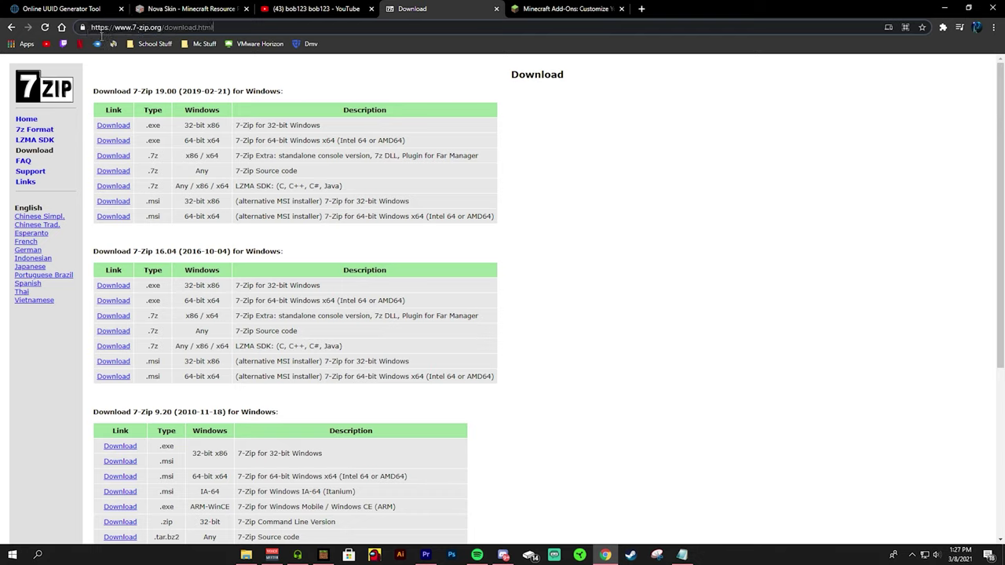
{"action": "left_click", "coordinate": [113, 141]}
{"action": "left_click_drag", "start_coordinate": [186, 142], "coordinate": [223, 148]}
{"action": "left_click", "coordinate": [225, 144]}
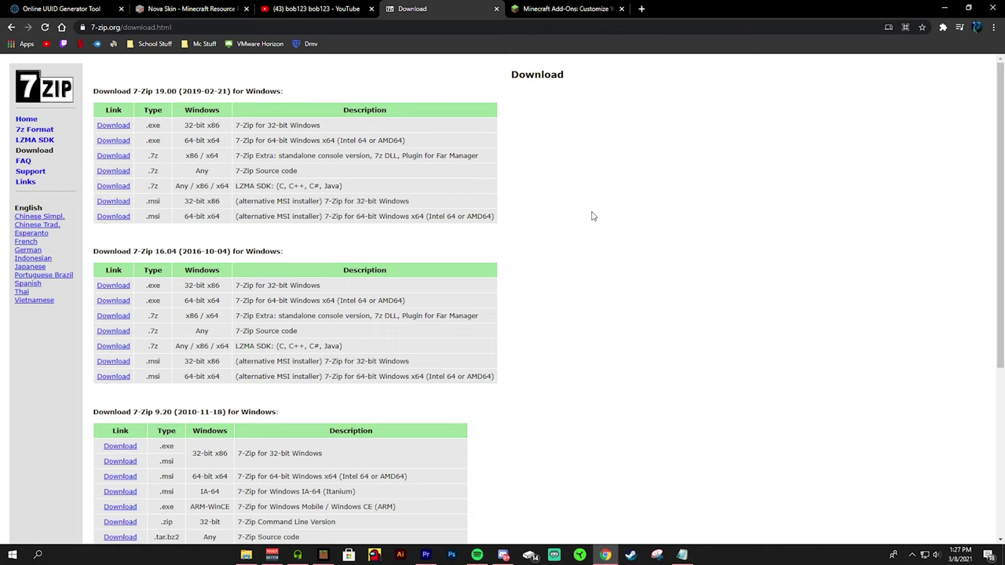
{"action": "left_click", "coordinate": [944, 8]}
- Minimize Notepad and Explorer, move the Blank Resourse pack1 folder mid-desktop, and choose 7-Zip > Add to archive
{"action": "left_click", "coordinate": [715, 161]}
{"action": "left_click", "coordinate": [818, 117]}
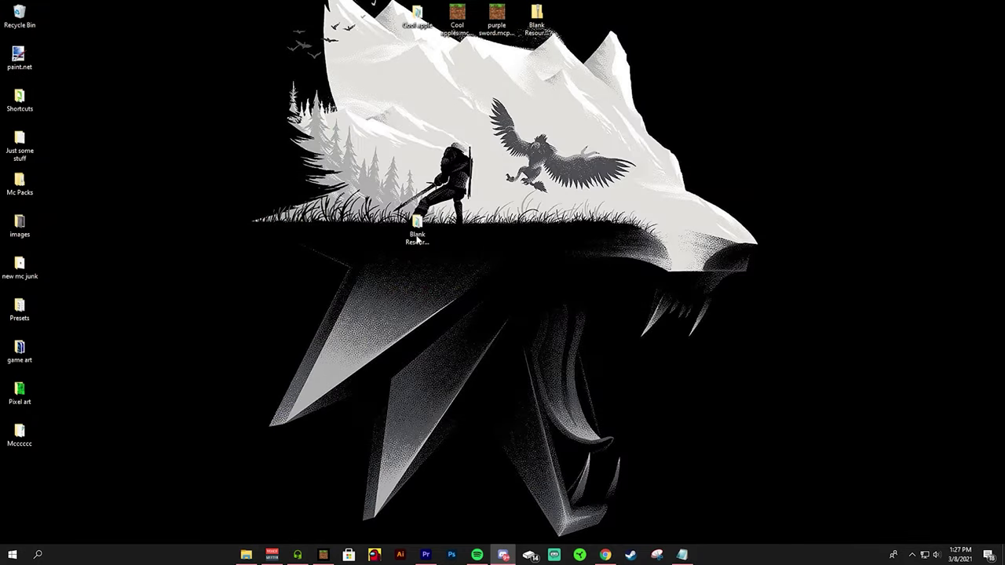
{"action": "left_click_drag", "start_coordinate": [536, 20], "coordinate": [416, 229]}
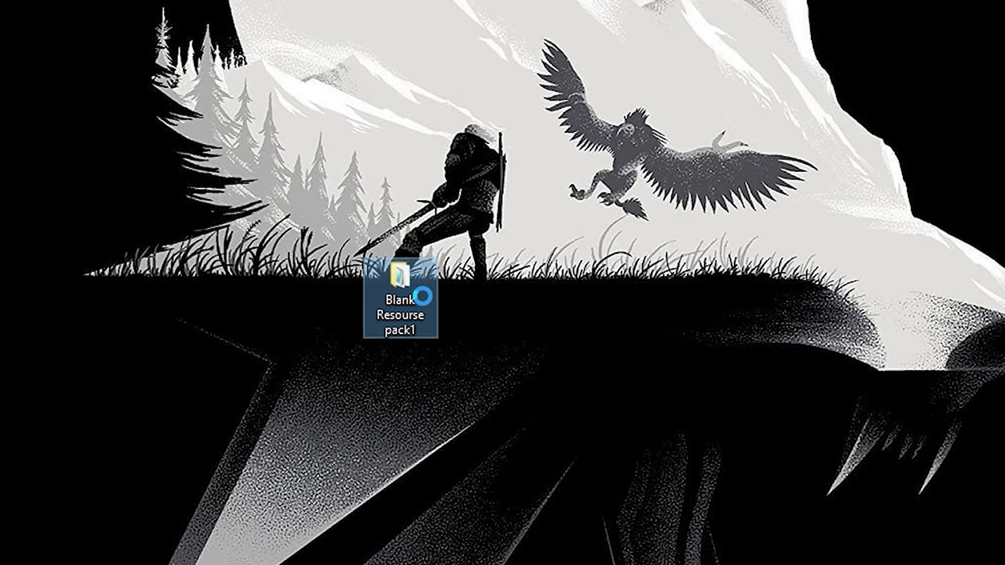
{"action": "right_click", "coordinate": [406, 284]}
{"action": "mouse_move", "coordinate": [461, 343]}
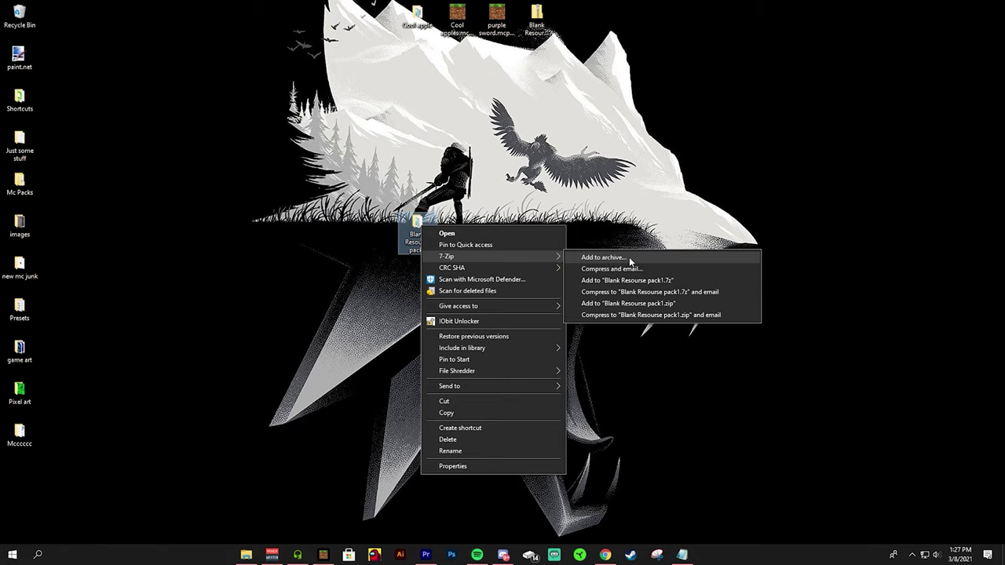
{"action": "left_click", "coordinate": [630, 260]}
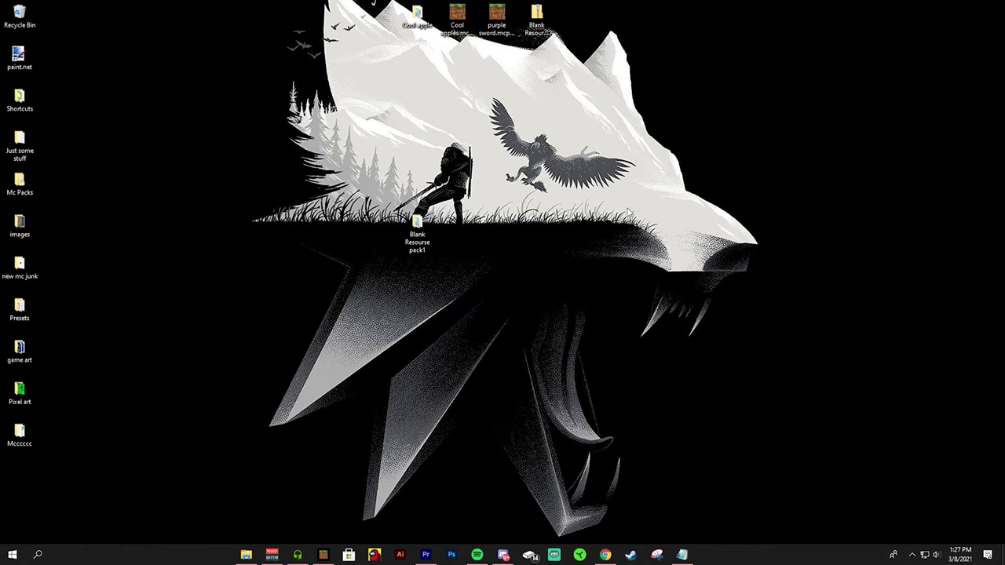
- Bring Chrome back on the Minecraft Add-Ons tab and scroll to the template zip download section
{"action": "left_click", "coordinate": [625, 525]}
{"action": "left_click", "coordinate": [559, 9]}
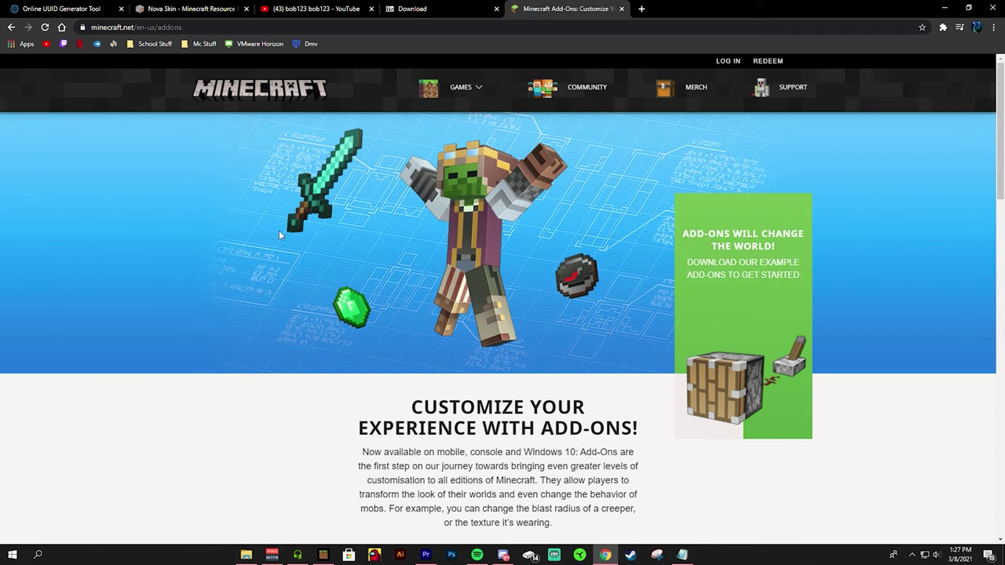
{"action": "scroll", "coordinate": [398, 274], "scroll_direction": "down", "scroll_amount": 1}
{"action": "scroll", "coordinate": [398, 274], "scroll_direction": "down", "scroll_amount": 8}
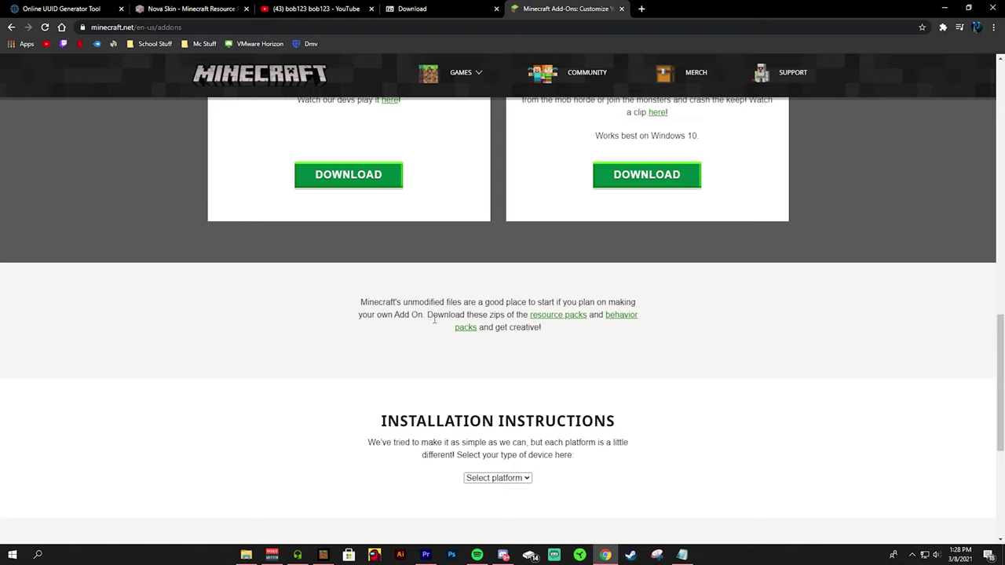
{"action": "left_click_drag", "start_coordinate": [427, 316], "coordinate": [546, 331]}
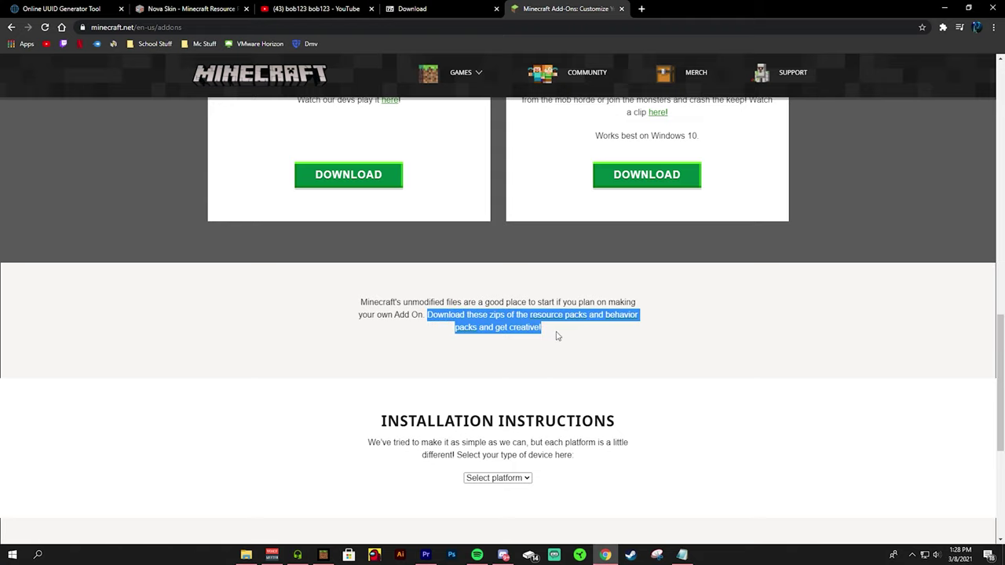
{"action": "left_click", "coordinate": [557, 336]}
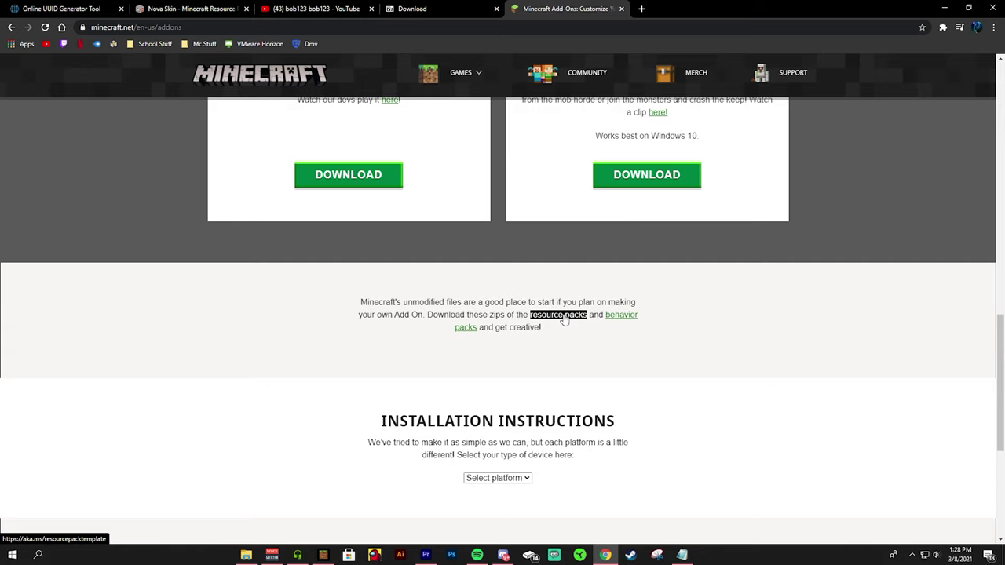
- Download the resource packs template zip, saving Vanilla_Resource_Pack_1.16.200.zip to the Desktop
{"action": "left_click", "coordinate": [563, 317]}
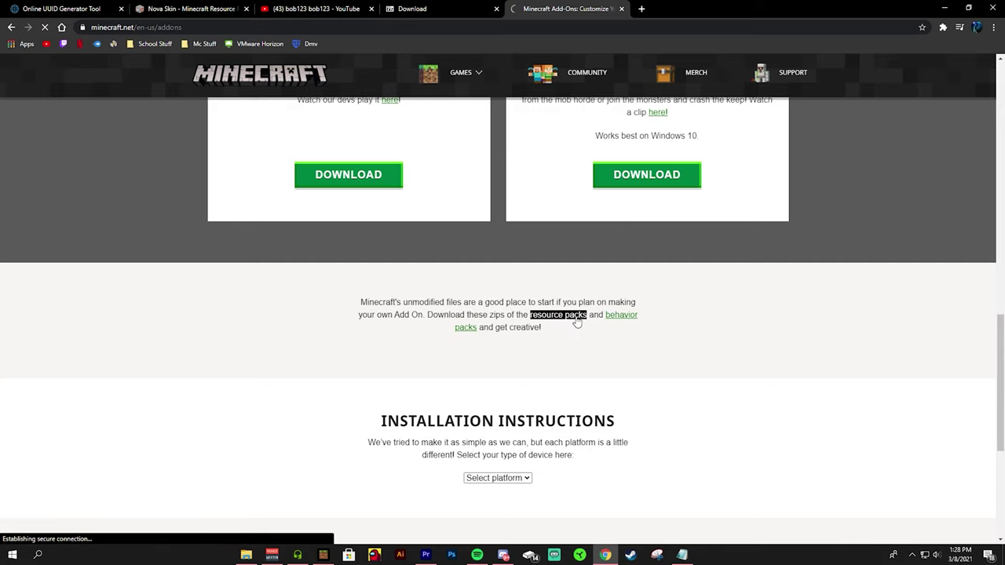
{"action": "scroll", "coordinate": [62, 94], "scroll_direction": "up", "scroll_amount": 3}
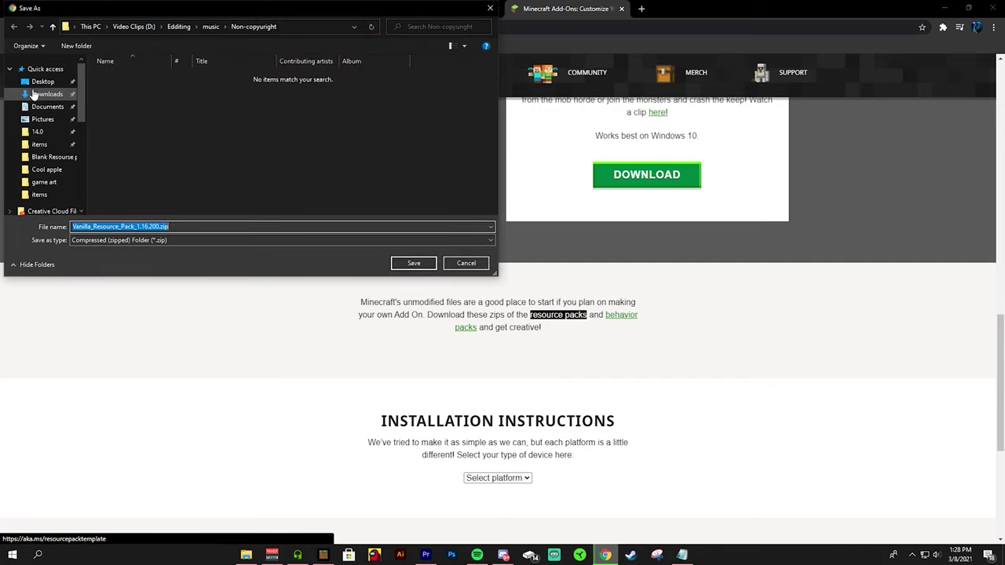
{"action": "left_click", "coordinate": [43, 82]}
{"action": "left_click", "coordinate": [412, 263]}
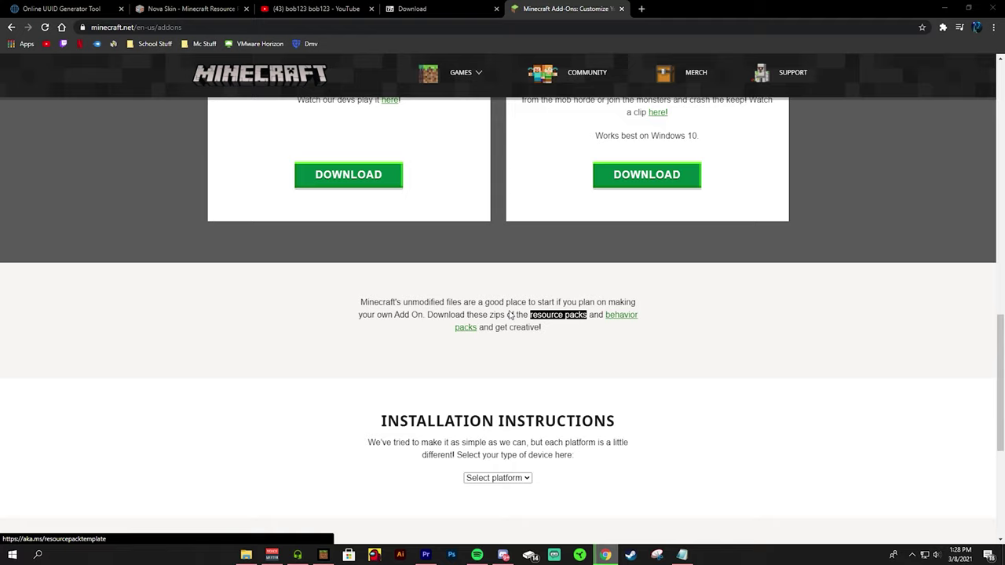
{"action": "left_click", "coordinate": [173, 394]}
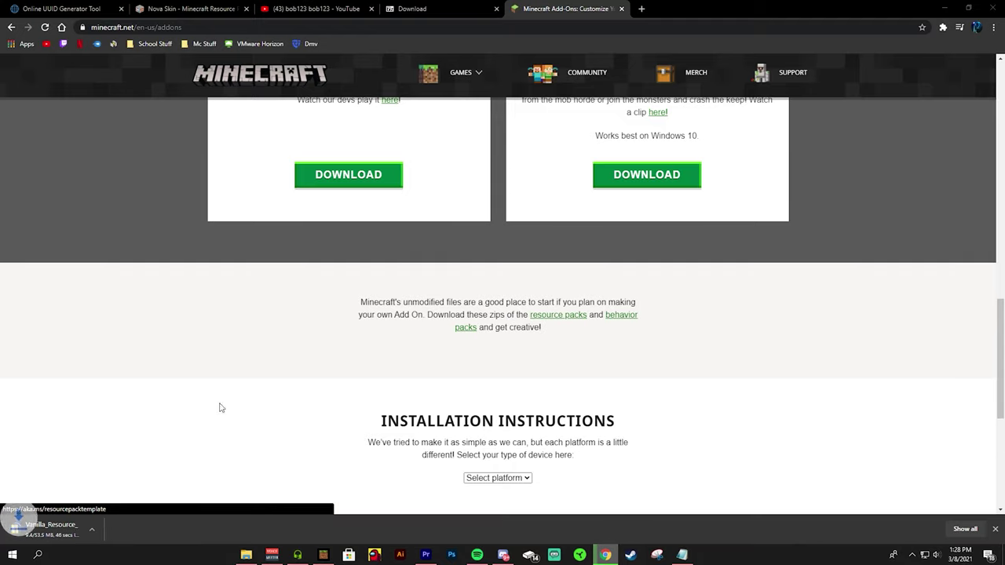
{"action": "key", "text": "alt+Tab"}
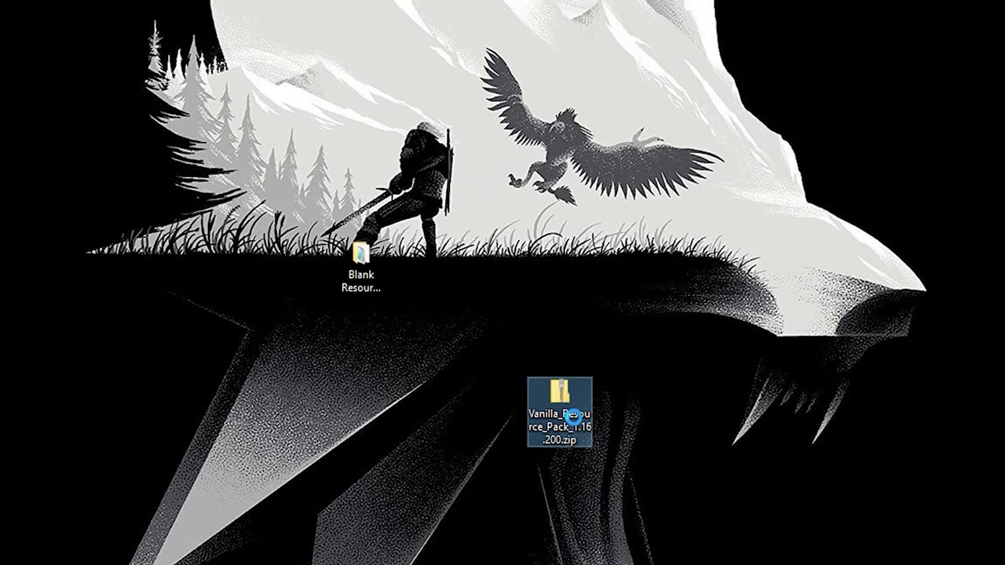
- Use 7-Zip's Extract files to unpack Vanilla_Resource_Pack_1.16.200.zip into the Desktop's Blank Resorce Pack folder
{"action": "right_click", "coordinate": [590, 441]}
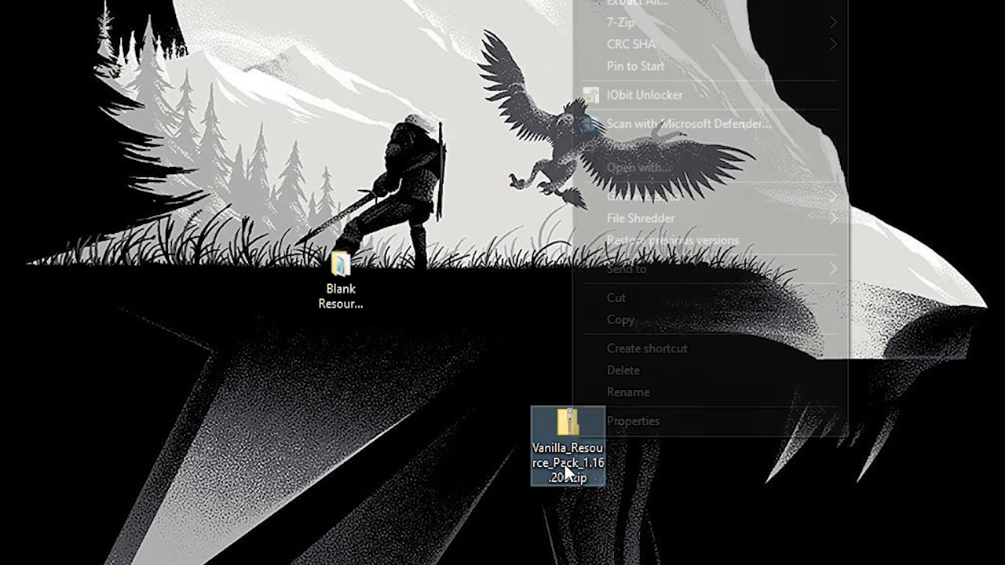
{"action": "mouse_move", "coordinate": [605, 21]}
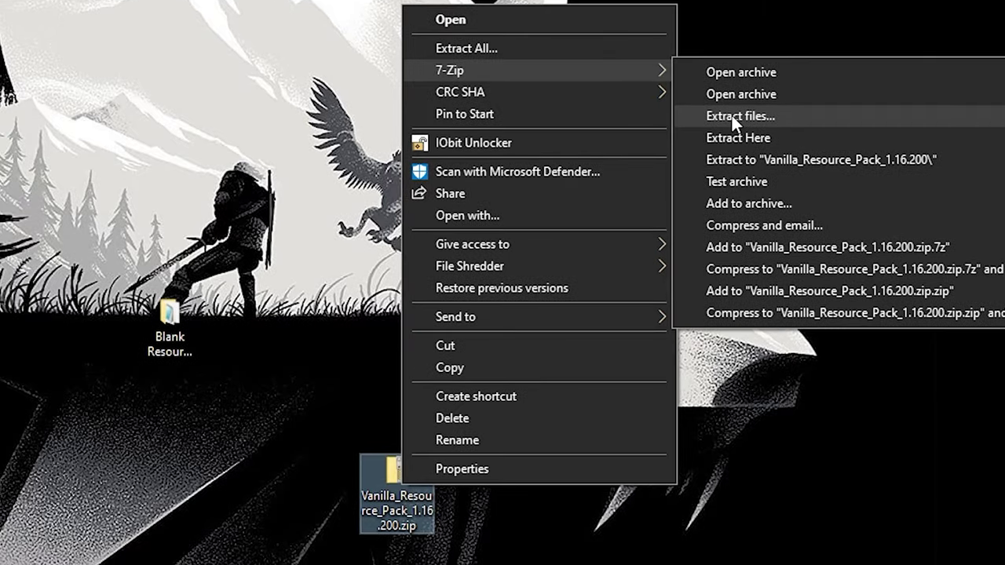
{"action": "left_click", "coordinate": [731, 116]}
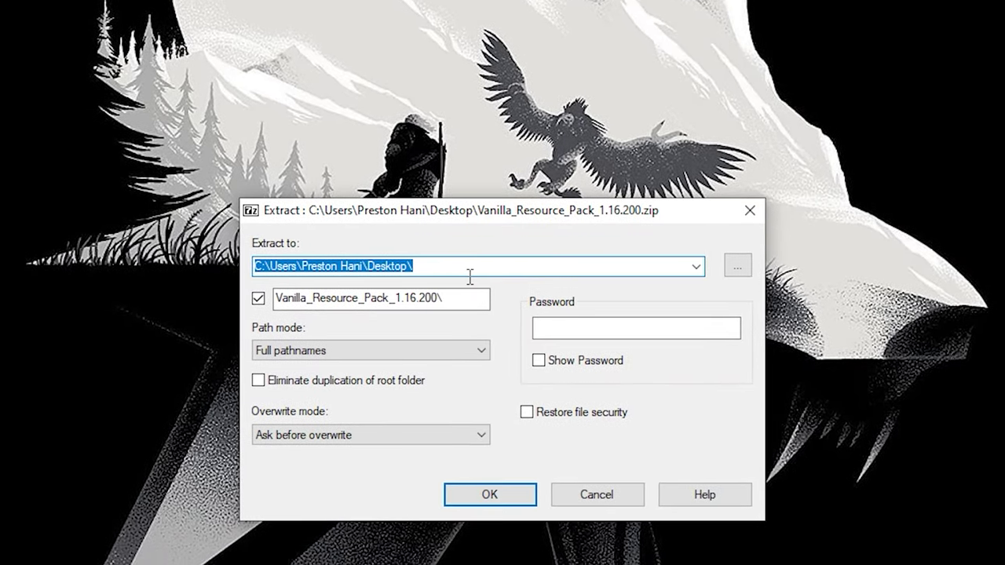
{"action": "left_click", "coordinate": [695, 266]}
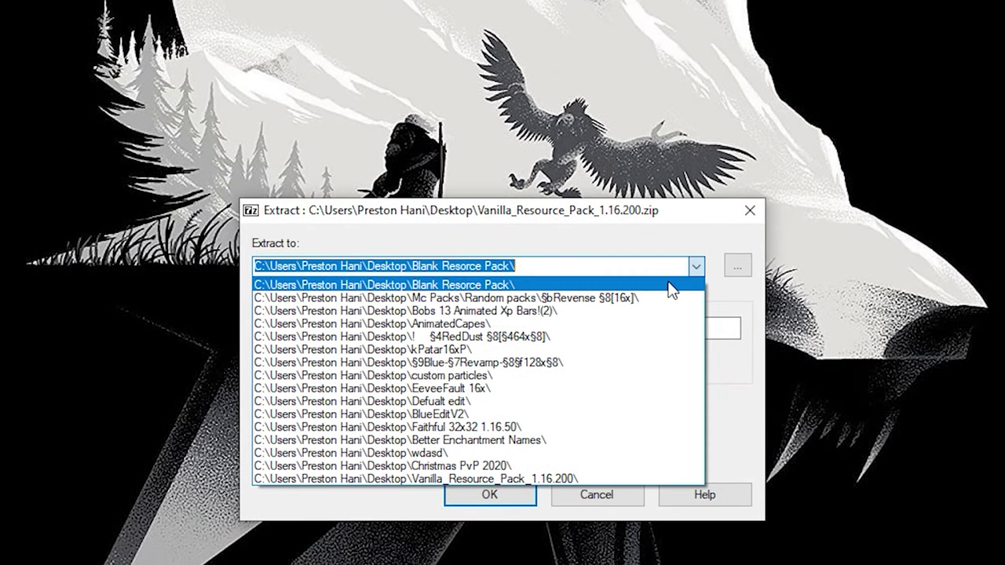
{"action": "left_click", "coordinate": [404, 284]}
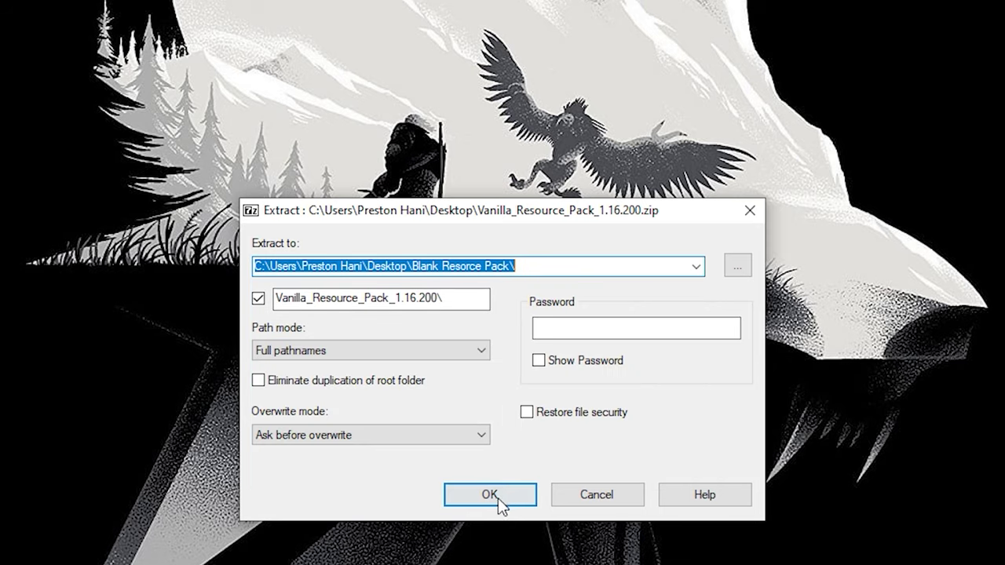
{"action": "left_click", "coordinate": [469, 502]}
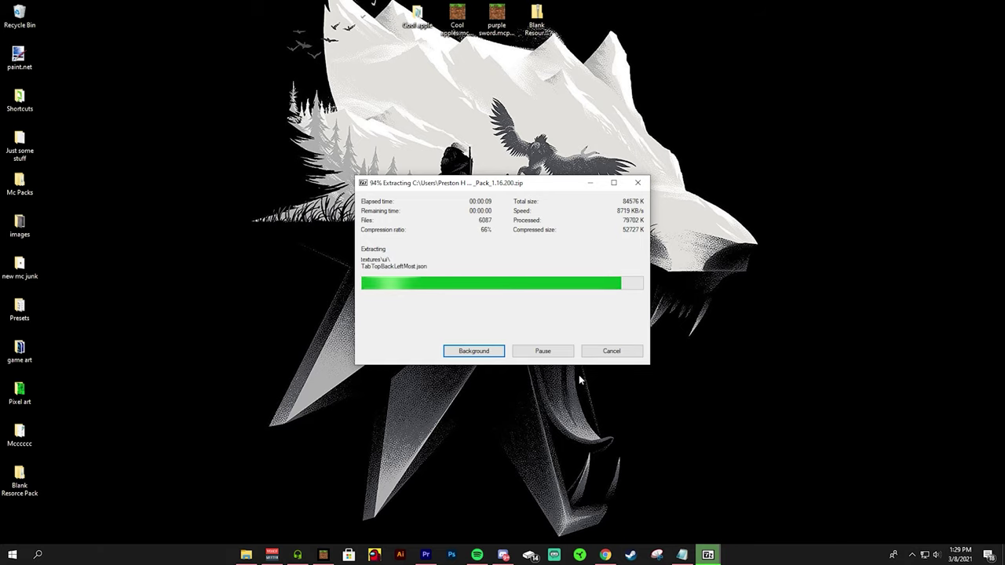
- Open the Blank Resourse pack1 folder and move its window lower and left
{"action": "double_click", "coordinate": [417, 227]}
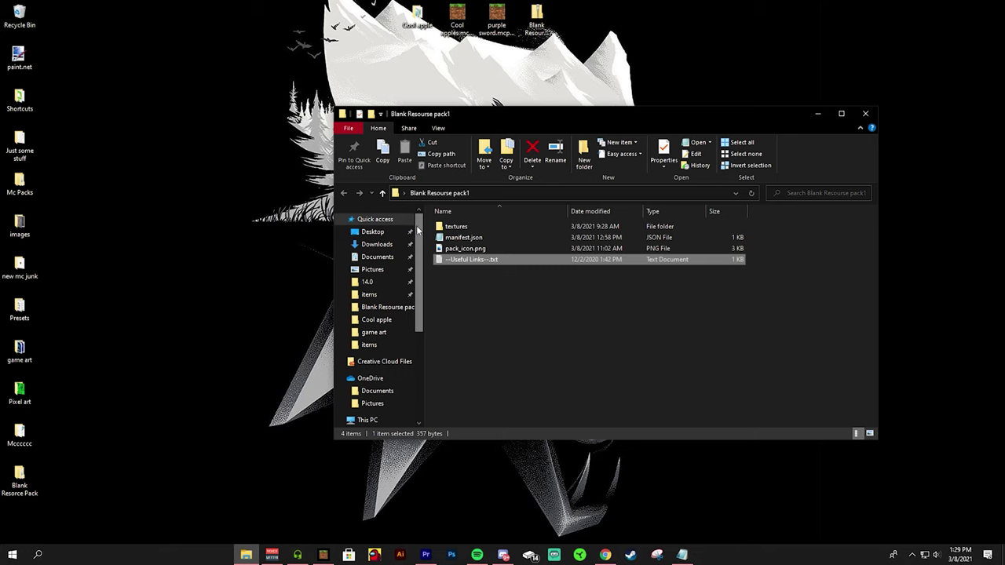
{"action": "left_click", "coordinate": [511, 272]}
{"action": "left_click_drag", "start_coordinate": [626, 126], "coordinate": [542, 143]}
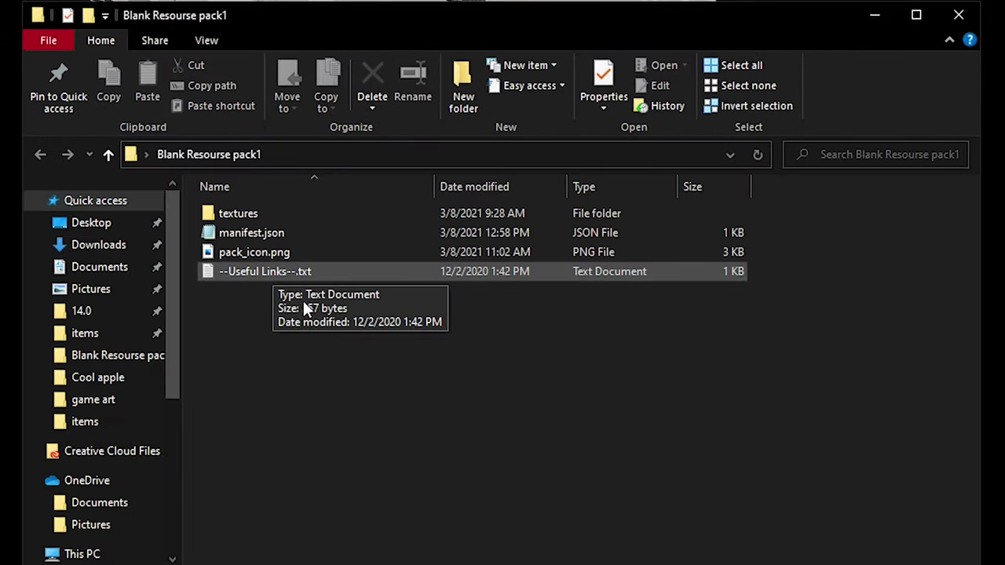
- Select pack_icon.png and bring up its Open with app list
{"action": "left_click", "coordinate": [272, 253]}
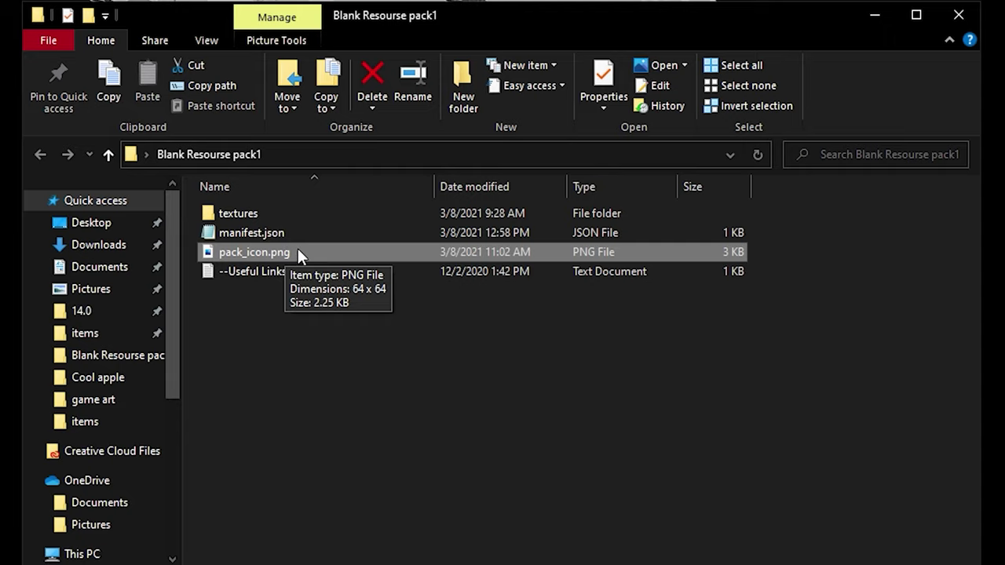
{"action": "left_click", "coordinate": [234, 353]}
{"action": "left_click", "coordinate": [321, 251]}
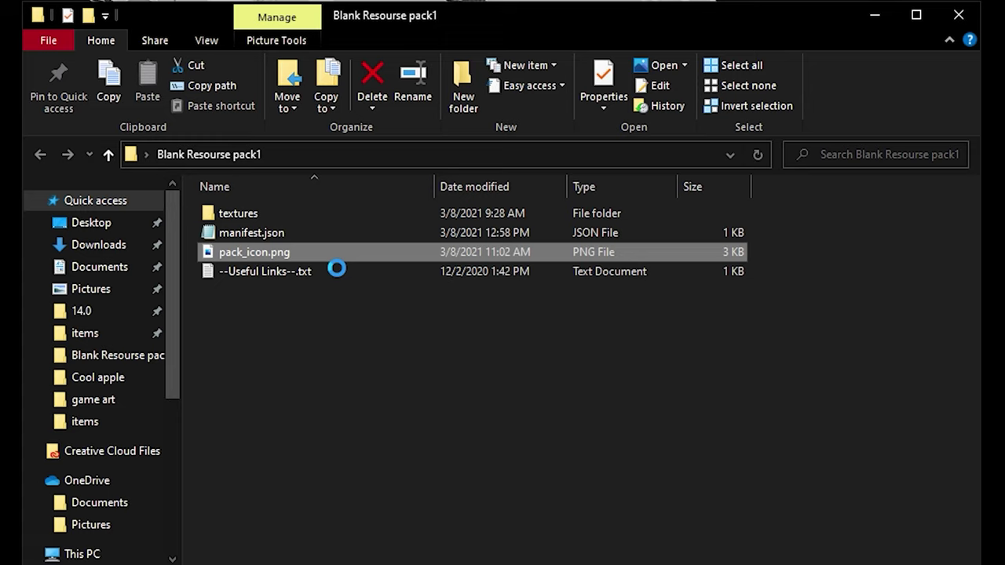
{"action": "right_click", "coordinate": [323, 254]}
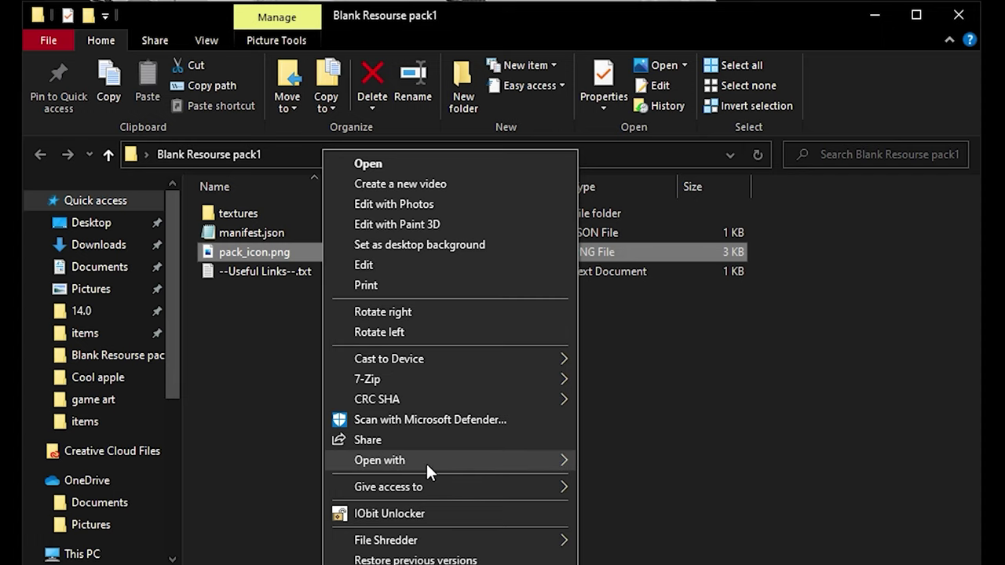
{"action": "mouse_move", "coordinate": [426, 463]}
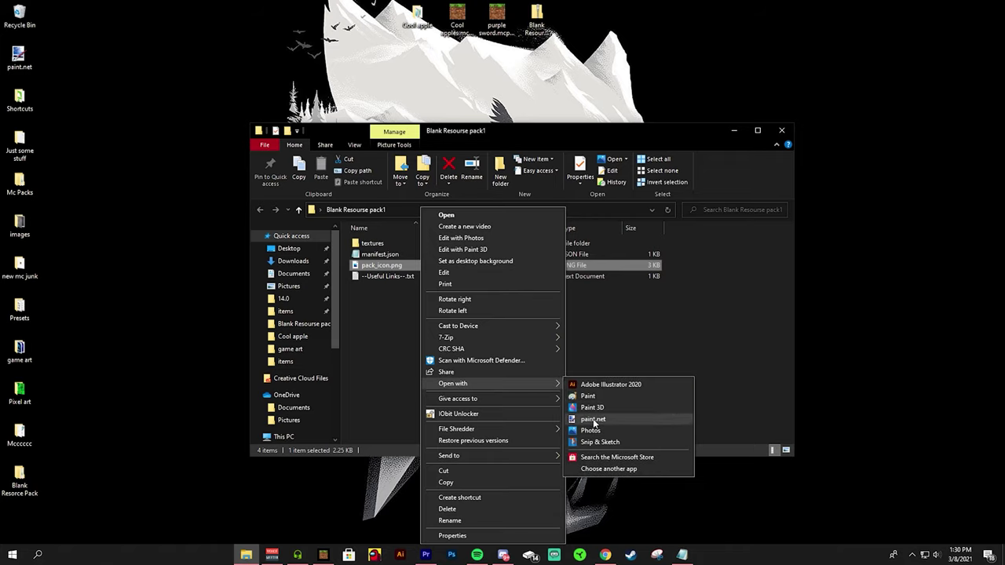
- Choose paint.net from the Open with list to open pack_icon.png
{"action": "left_click", "coordinate": [593, 419]}
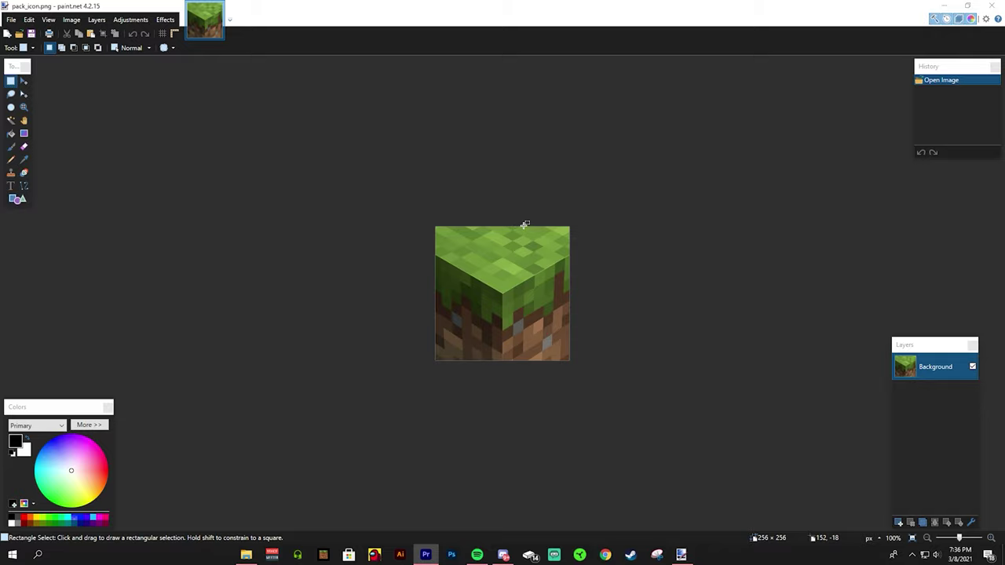
{"action": "left_click", "coordinate": [444, 236]}
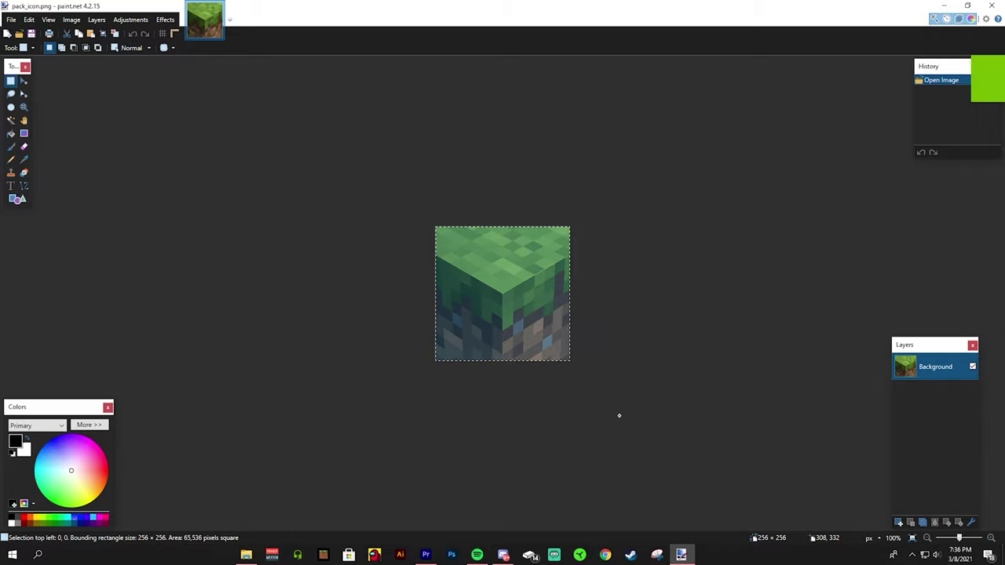
{"action": "key", "text": "ctrl+d"}
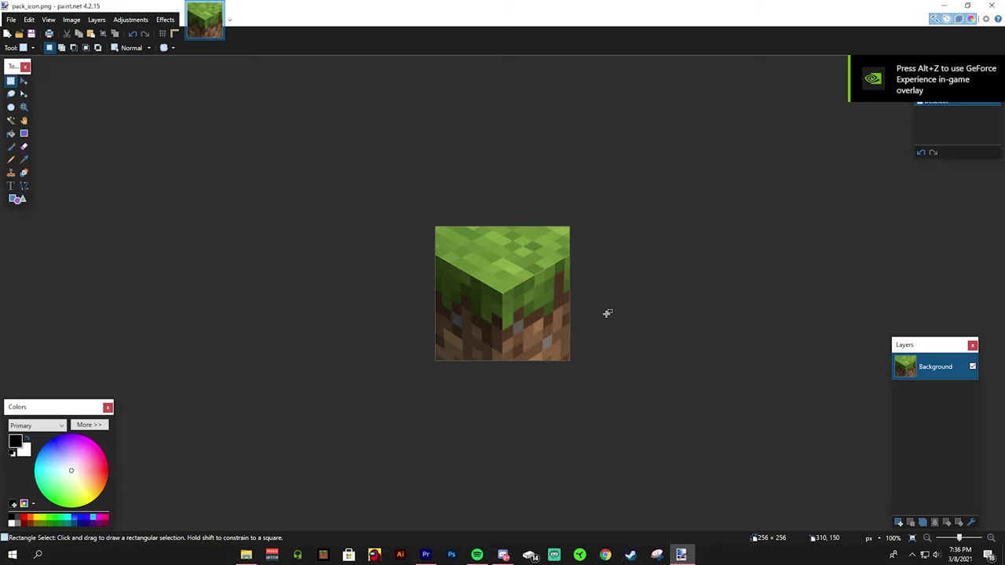
{"action": "scroll", "coordinate": [584, 312], "scroll_direction": "up", "scroll_amount": 1}
{"action": "scroll", "coordinate": [518, 311], "scroll_direction": "up", "scroll_amount": 1}
{"action": "scroll", "coordinate": [471, 291], "scroll_direction": "down", "scroll_amount": 2}
{"action": "scroll", "coordinate": [460, 298], "scroll_direction": "up", "scroll_amount": 1}
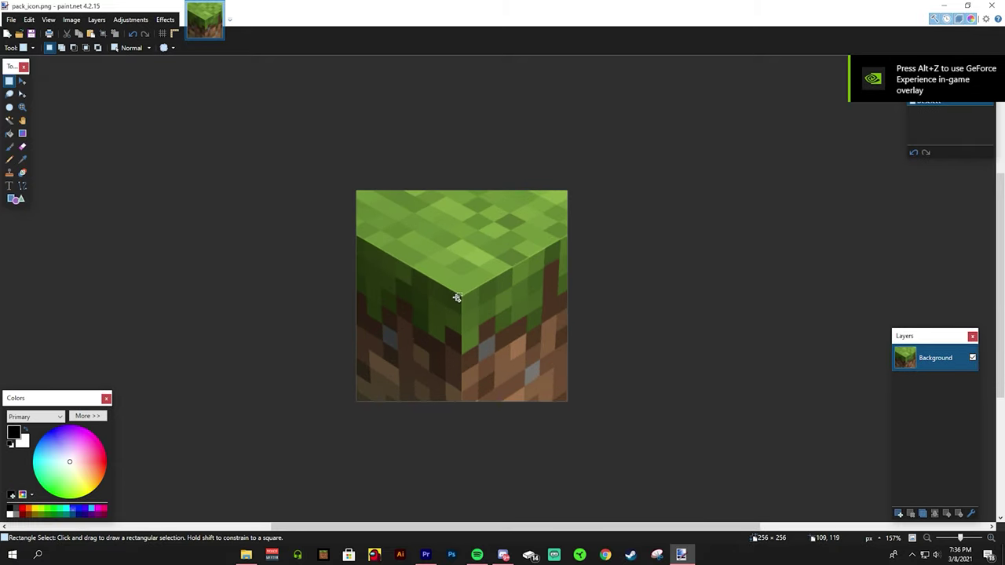
{"action": "scroll", "coordinate": [459, 298], "scroll_direction": "up", "scroll_amount": 1}
{"action": "scroll", "coordinate": [480, 310], "scroll_direction": "up", "scroll_amount": 4}
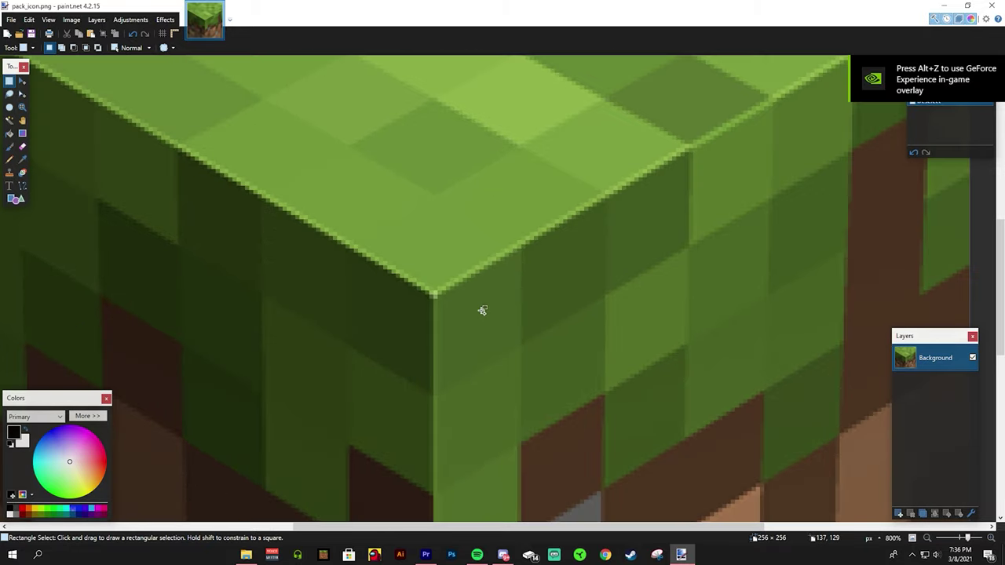
{"action": "scroll", "coordinate": [482, 311], "scroll_direction": "down", "scroll_amount": 5}
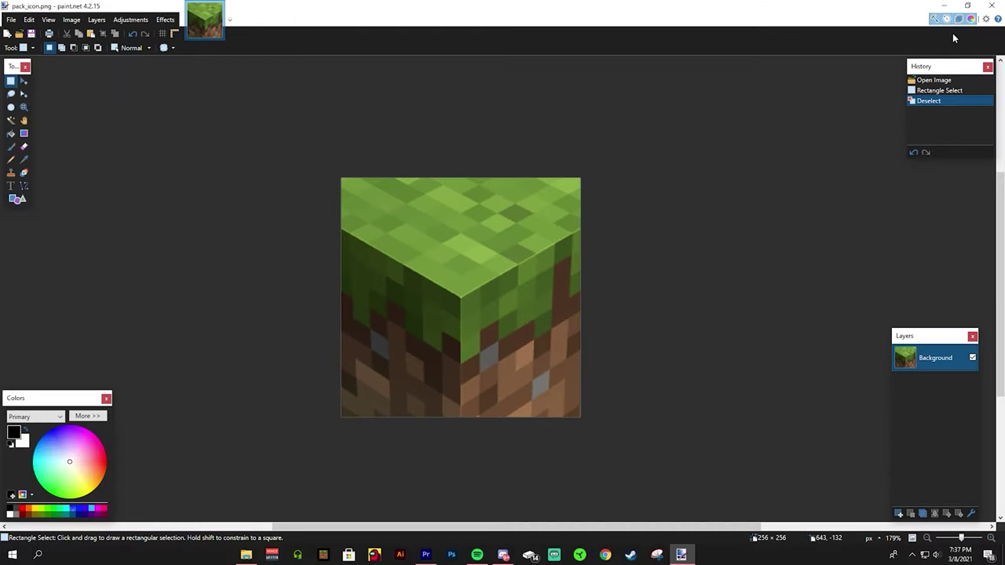
- Try a brush stroke on the grass block icon, then undo it
{"action": "left_click", "coordinate": [909, 33]}
{"action": "left_click", "coordinate": [947, 20]}
{"action": "left_click_drag", "start_coordinate": [306, 149], "coordinate": [624, 416]}
{"action": "key", "text": "ctrl+d"}
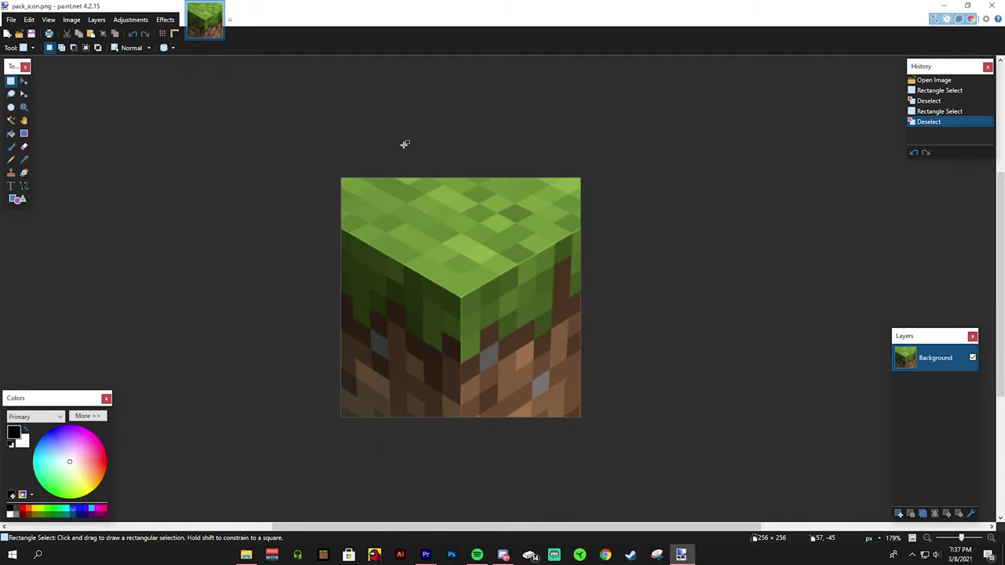
{"action": "key", "text": "b"}
{"action": "left_click_drag", "start_coordinate": [401, 227], "coordinate": [420, 216]}
{"action": "mouse_move", "coordinate": [421, 336]}
{"action": "left_mouse_down"}
{"action": "mouse_move", "coordinate": [542, 361]}
{"action": "mouse_move", "coordinate": [561, 261]}
{"action": "mouse_move", "coordinate": [444, 239]}
{"action": "left_mouse_up"}
{"action": "key", "text": "ctrl+z"}
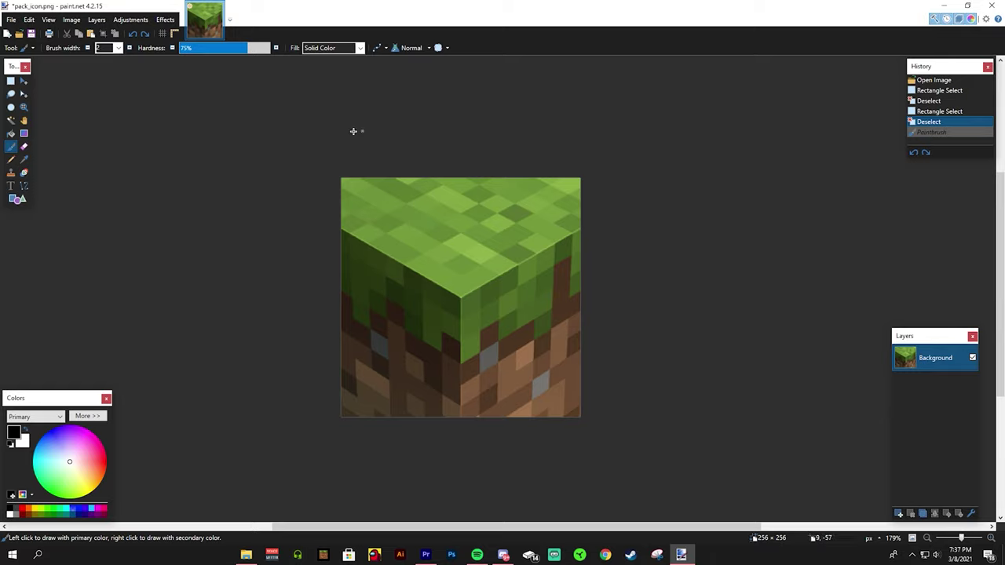
- Rectangle-select the whole 256 × 256 image from its top-left corner
{"action": "left_click", "coordinate": [10, 82]}
{"action": "left_click_drag", "start_coordinate": [328, 169], "coordinate": [394, 232]}
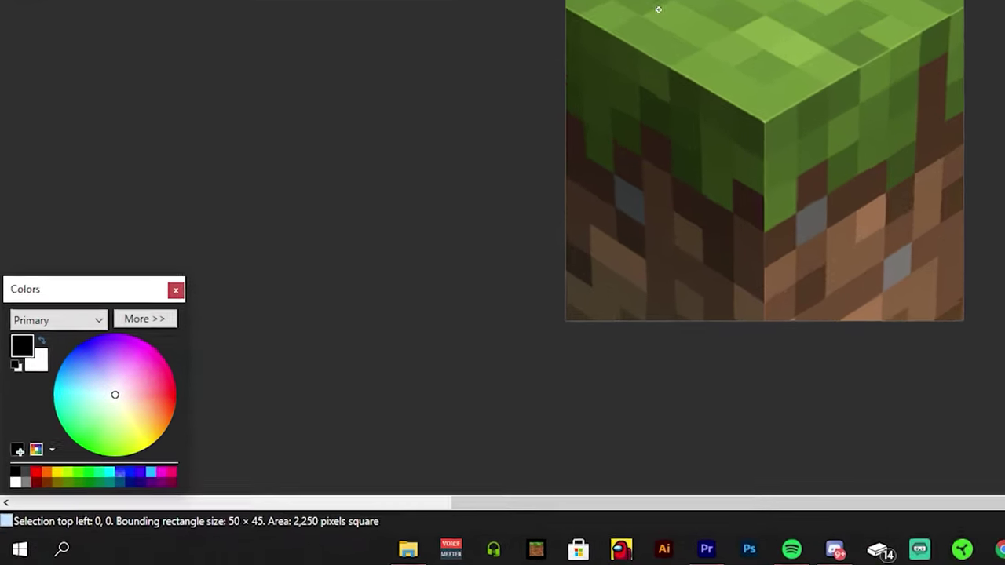
{"action": "left_click_drag", "start_coordinate": [665, 6], "coordinate": [989, 345]}
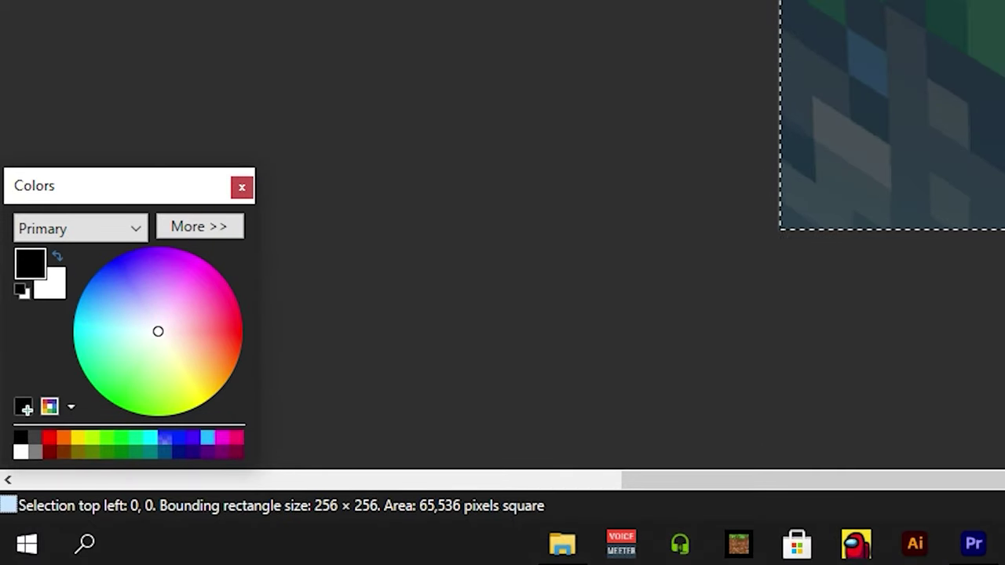
{"action": "key", "text": "ctrl+d"}
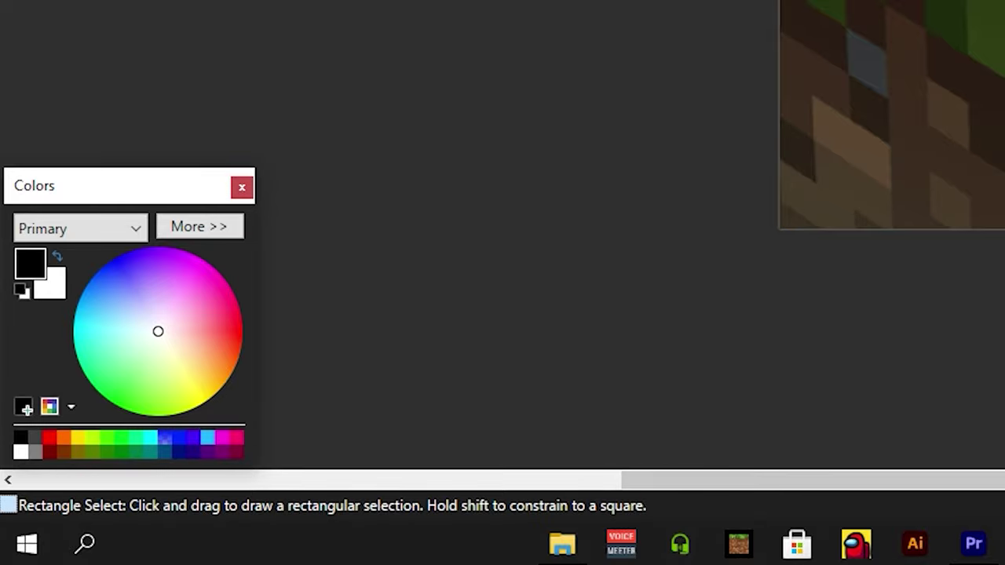
{"action": "mouse_move", "coordinate": [779, 0]}
{"action": "left_mouse_down"}
{"action": "mouse_move", "coordinate": [1004, 8]}
{"action": "mouse_move", "coordinate": [1004, 267]}
{"action": "left_mouse_up"}
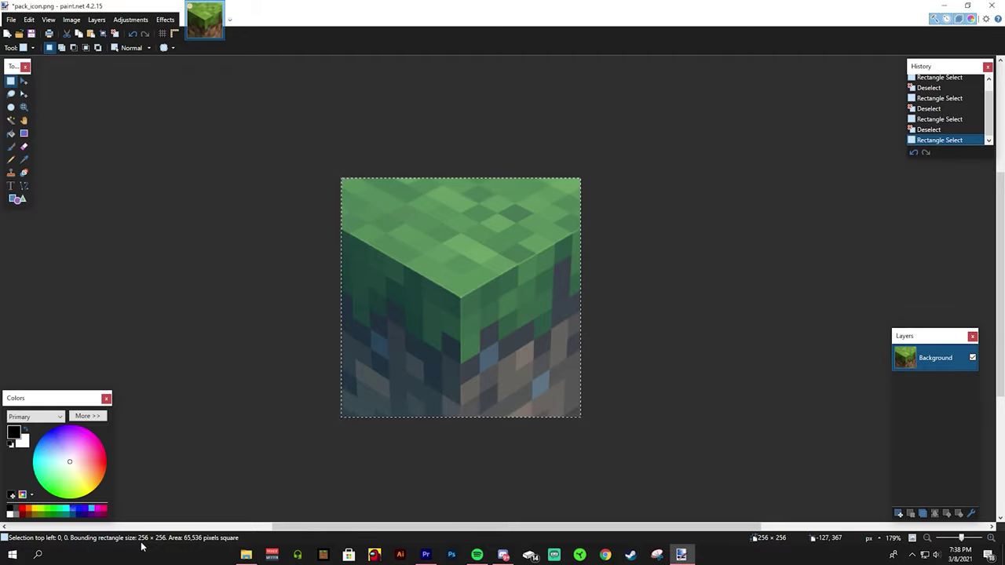
{"action": "left_click", "coordinate": [11, 161]}
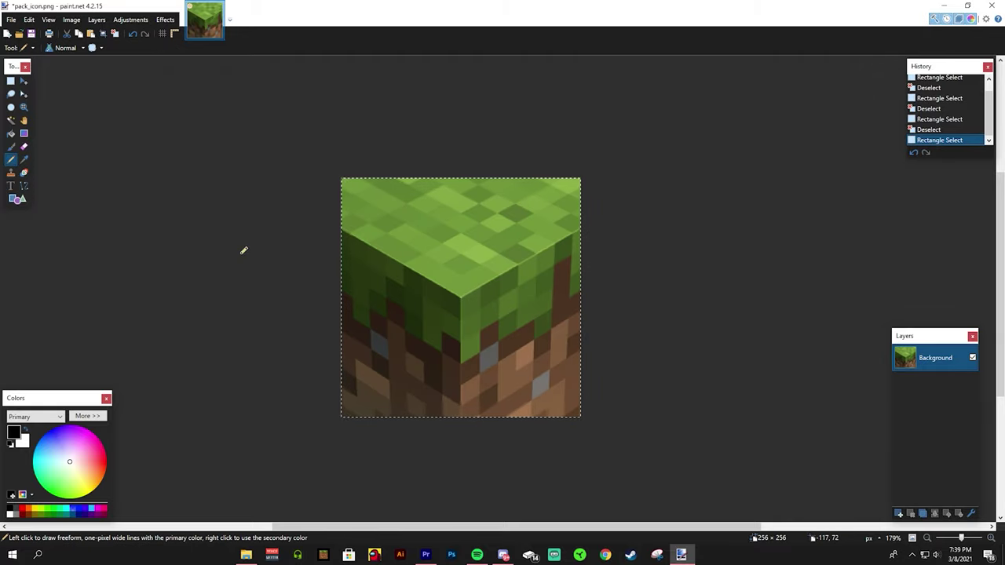
{"action": "left_click", "coordinate": [11, 147]}
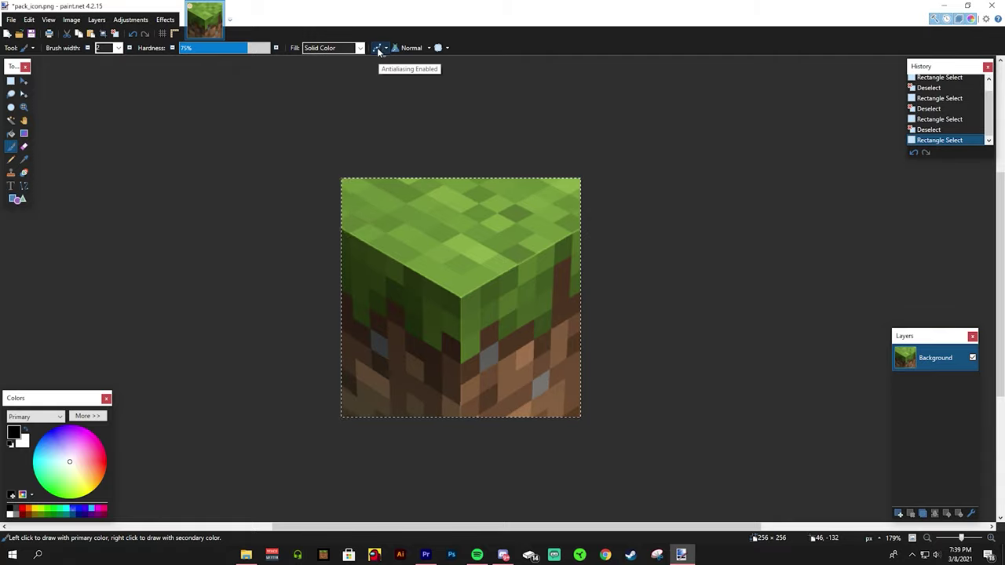
{"action": "left_click", "coordinate": [118, 48]}
{"action": "left_click", "coordinate": [110, 137]}
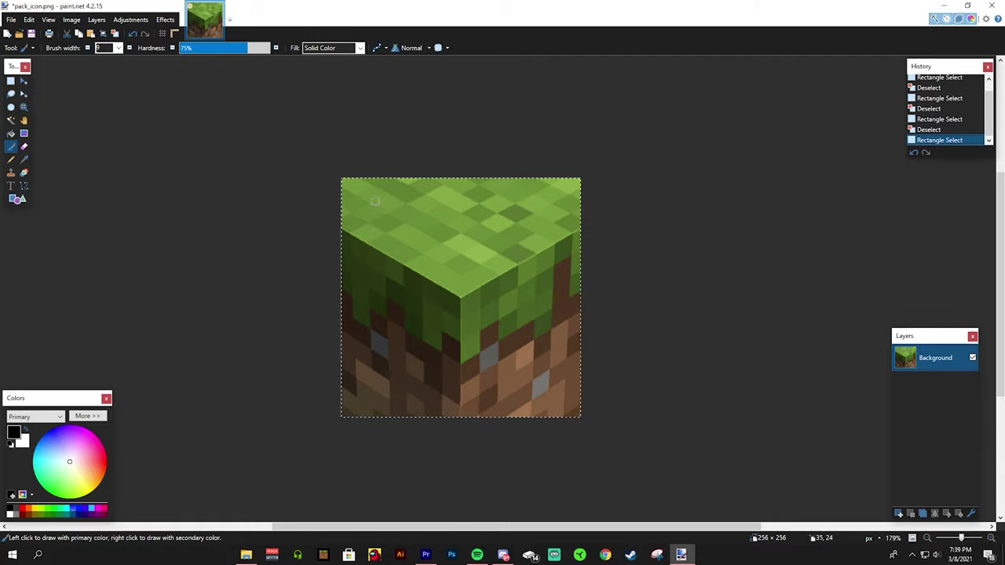
{"action": "left_click_drag", "start_coordinate": [374, 200], "coordinate": [373, 260]}
{"action": "mouse_move", "coordinate": [413, 206]}
{"action": "left_mouse_down"}
{"action": "mouse_move", "coordinate": [409, 251]}
{"action": "mouse_move", "coordinate": [395, 247]}
{"action": "mouse_move", "coordinate": [454, 240]}
{"action": "mouse_move", "coordinate": [446, 227]}
{"action": "mouse_move", "coordinate": [429, 245]}
{"action": "left_mouse_up"}
{"action": "mouse_move", "coordinate": [386, 295]}
{"action": "left_mouse_down"}
{"action": "mouse_move", "coordinate": [389, 326]}
{"action": "mouse_move", "coordinate": [434, 321]}
{"action": "left_mouse_up"}
{"action": "left_click_drag", "start_coordinate": [438, 282], "coordinate": [463, 312]}
{"action": "left_click_drag", "start_coordinate": [465, 284], "coordinate": [452, 298]}
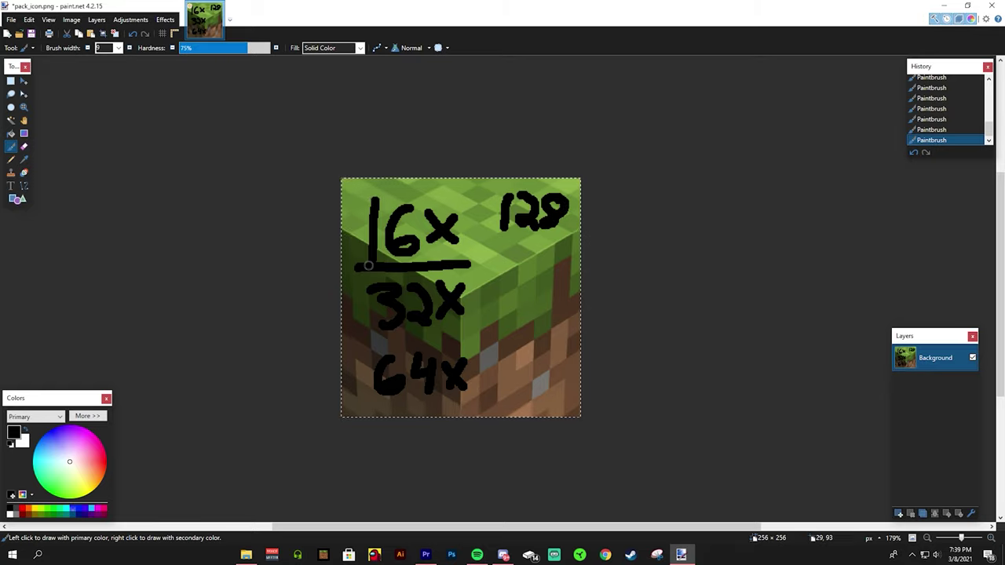
{"action": "left_click_drag", "start_coordinate": [372, 337], "coordinate": [461, 336]}
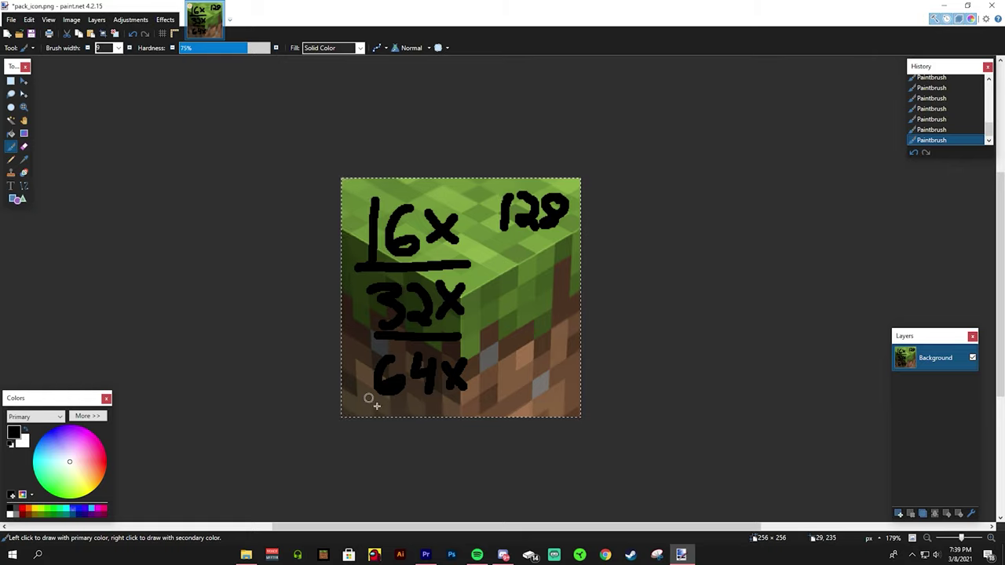
{"action": "left_click_drag", "start_coordinate": [369, 404], "coordinate": [460, 407]}
{"action": "left_click_drag", "start_coordinate": [493, 238], "coordinate": [559, 234]}
{"action": "mouse_move", "coordinate": [487, 274]}
{"action": "left_mouse_down"}
{"action": "mouse_move", "coordinate": [507, 303]}
{"action": "mouse_move", "coordinate": [526, 308]}
{"action": "left_mouse_up"}
{"action": "mouse_move", "coordinate": [548, 274]}
{"action": "left_mouse_down"}
{"action": "mouse_move", "coordinate": [534, 292]}
{"action": "mouse_move", "coordinate": [524, 277]}
{"action": "left_mouse_up"}
{"action": "left_click_drag", "start_coordinate": [525, 277], "coordinate": [524, 319]}
{"action": "mouse_move", "coordinate": [568, 276]}
{"action": "left_mouse_down"}
{"action": "mouse_move", "coordinate": [555, 314]}
{"action": "mouse_move", "coordinate": [559, 303]}
{"action": "left_mouse_up"}
{"action": "mouse_move", "coordinate": [479, 342]}
{"action": "left_mouse_down"}
{"action": "mouse_move", "coordinate": [488, 350]}
{"action": "mouse_move", "coordinate": [480, 377]}
{"action": "left_mouse_up"}
{"action": "mouse_move", "coordinate": [511, 338]}
{"action": "left_mouse_down"}
{"action": "mouse_move", "coordinate": [540, 355]}
{"action": "mouse_move", "coordinate": [515, 378]}
{"action": "left_mouse_up"}
{"action": "mouse_move", "coordinate": [526, 342]}
{"action": "left_mouse_down"}
{"action": "mouse_move", "coordinate": [543, 347]}
{"action": "mouse_move", "coordinate": [550, 372]}
{"action": "mouse_move", "coordinate": [568, 342]}
{"action": "mouse_move", "coordinate": [572, 360]}
{"action": "left_mouse_up"}
{"action": "key", "text": "ctrl+z"}
{"action": "key", "text": "ctrl+z"}
{"action": "key", "text": "ctrl+z"}
{"action": "key", "text": "ctrl+z"}
{"action": "key", "text": "ctrl+z"}
{"action": "key", "text": "ctrl+z"}
{"action": "key", "text": "ctrl+z"}
{"action": "key", "text": "ctrl+z"}
{"action": "key", "text": "ctrl+z"}
{"action": "key", "text": "ctrl+z"}
{"action": "key", "text": "ctrl+z"}
{"action": "key", "text": "ctrl+z"}
{"action": "key", "text": "ctrl+z"}
{"action": "key", "text": "ctrl+z"}
{"action": "key", "text": "ctrl+z"}
{"action": "key", "text": "ctrl+z"}
{"action": "key", "text": "ctrl+z"}
{"action": "key", "text": "ctrl+z"}
{"action": "key", "text": "ctrl+z"}
{"action": "key", "text": "ctrl+z"}
{"action": "key", "text": "ctrl+z"}
{"action": "key", "text": "ctrl+z"}
{"action": "key", "text": "ctrl+z"}
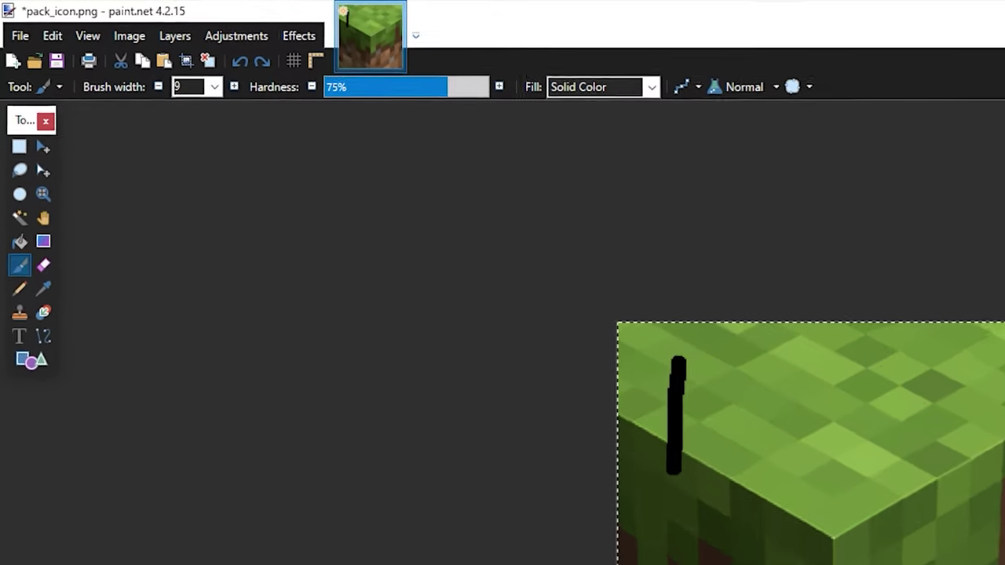
{"action": "key", "text": "ctrl+z"}
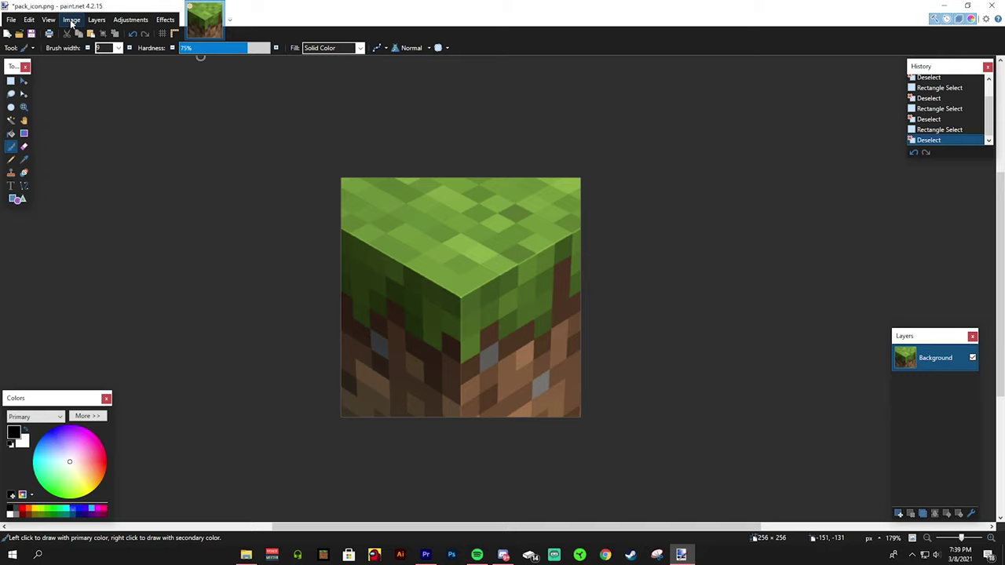
- Open Image > Canvas Size and enter width 64 so the size becomes 64 × 64, anchored top left
{"action": "left_click", "coordinate": [72, 23]}
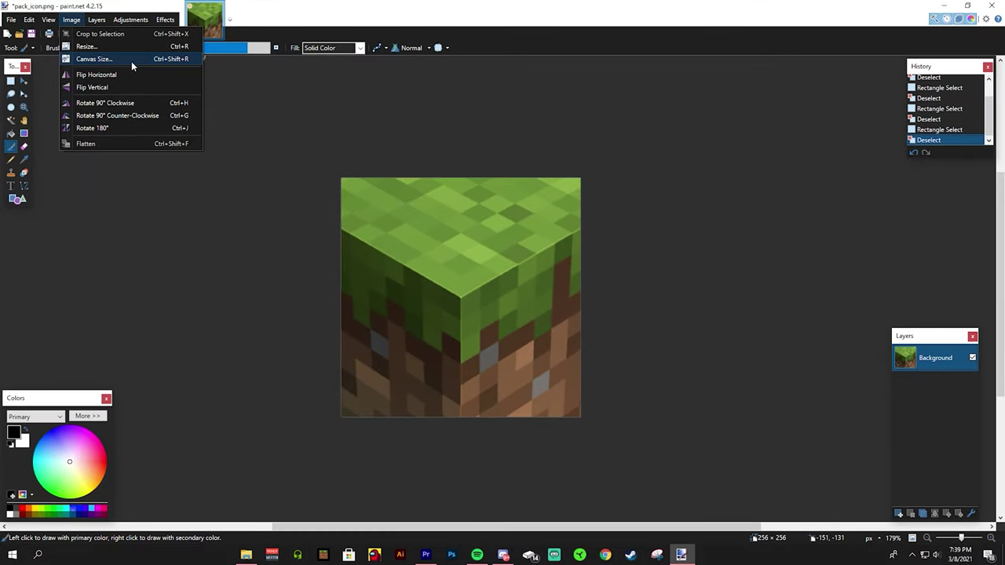
{"action": "left_click", "coordinate": [131, 62]}
{"action": "left_click_drag", "start_coordinate": [498, 162], "coordinate": [655, 181]}
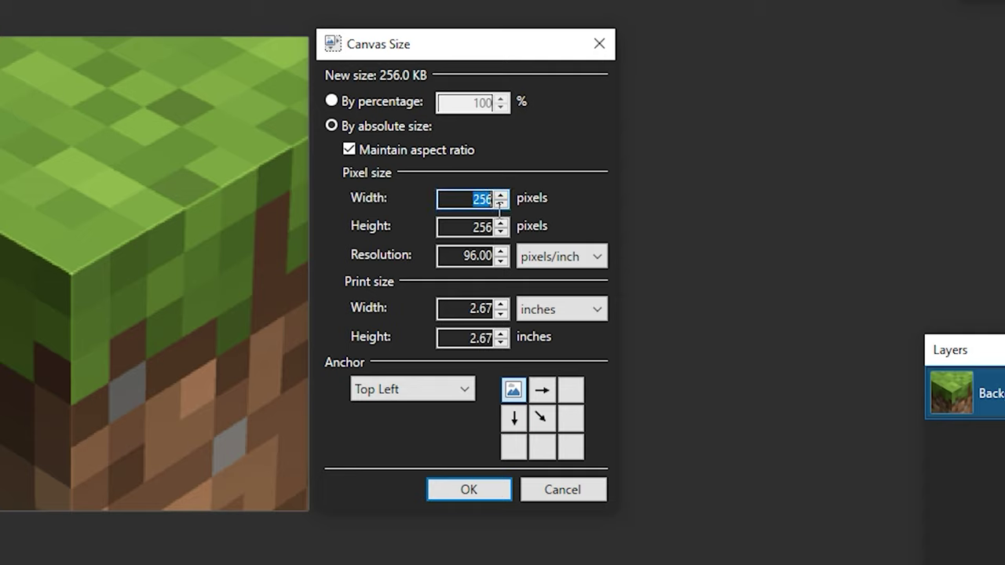
{"action": "type", "text": "10"}
{"action": "key", "text": "BackSpace"}
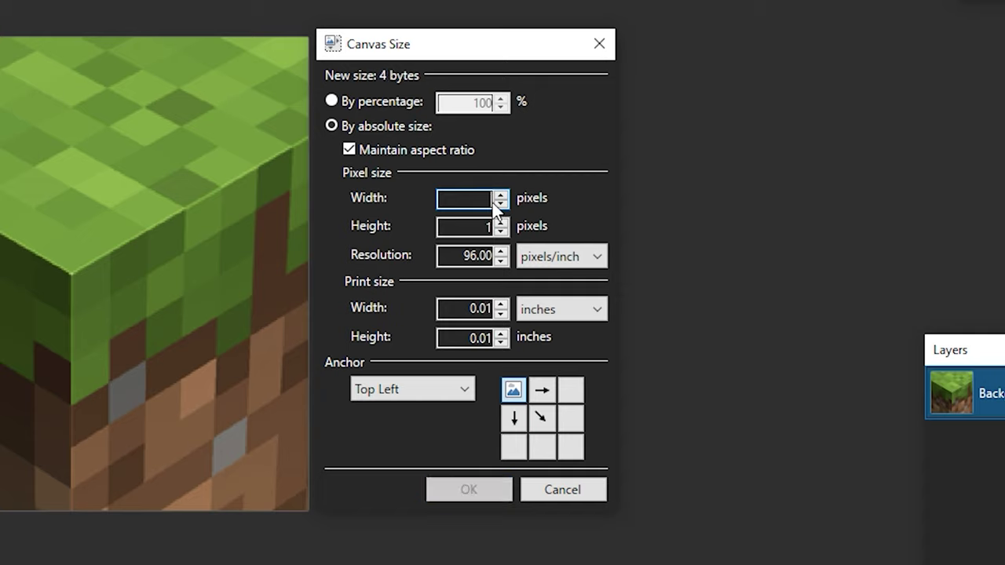
{"action": "type", "text": "12"}
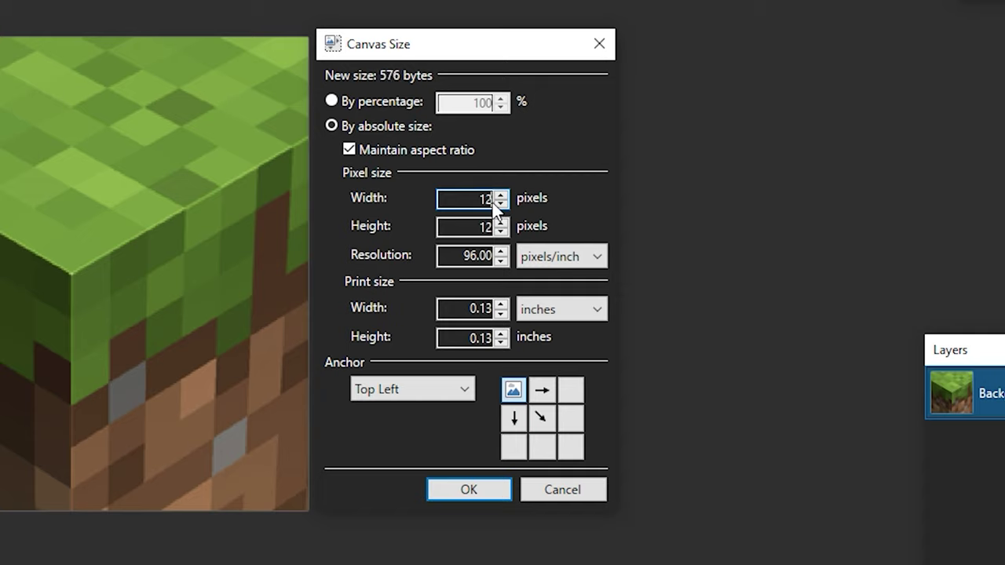
{"action": "type", "text": "34"}
{"action": "key", "text": "BackSpace"}
{"action": "key", "text": "BackSpace"}
{"action": "key", "text": "BackSpace"}
{"action": "type", "text": "64"}
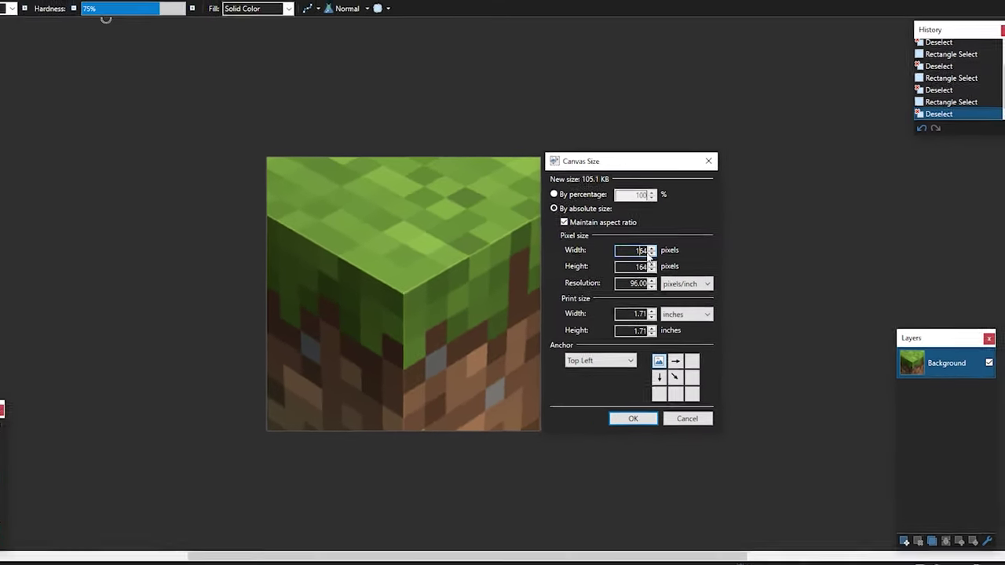
{"action": "key", "text": "Home"}
{"action": "key", "text": "Delete"}
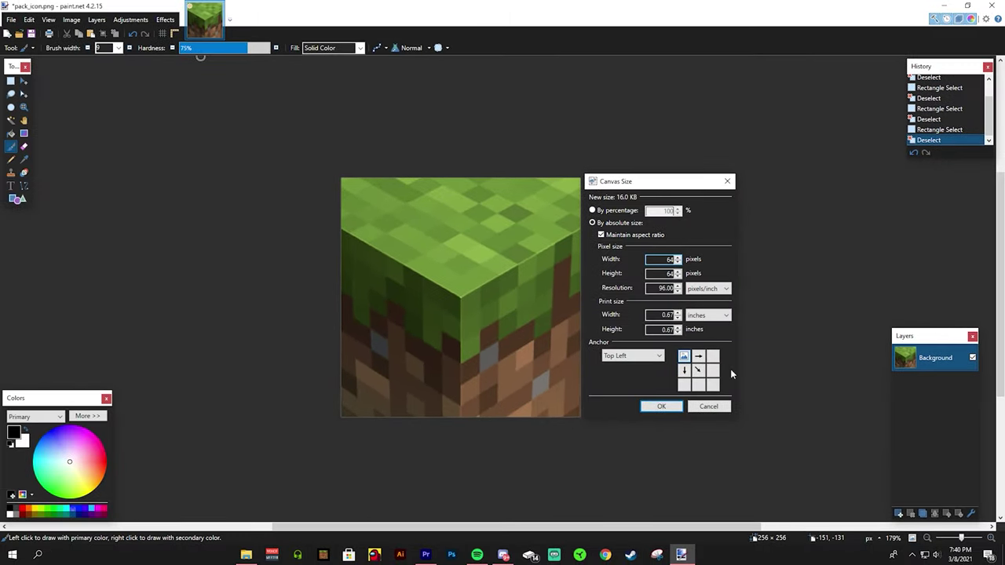
- Apply the 64 × 64 canvas size to pack_icon.png
{"action": "left_click", "coordinate": [661, 406]}
{"action": "scroll", "coordinate": [359, 193], "scroll_direction": "up", "scroll_amount": 2}
{"action": "scroll", "coordinate": [357, 188], "scroll_direction": "up", "scroll_amount": 2}
{"action": "scroll", "coordinate": [471, 275], "scroll_direction": "down", "scroll_amount": 2}
{"action": "scroll", "coordinate": [416, 250], "scroll_direction": "up", "scroll_amount": 4}
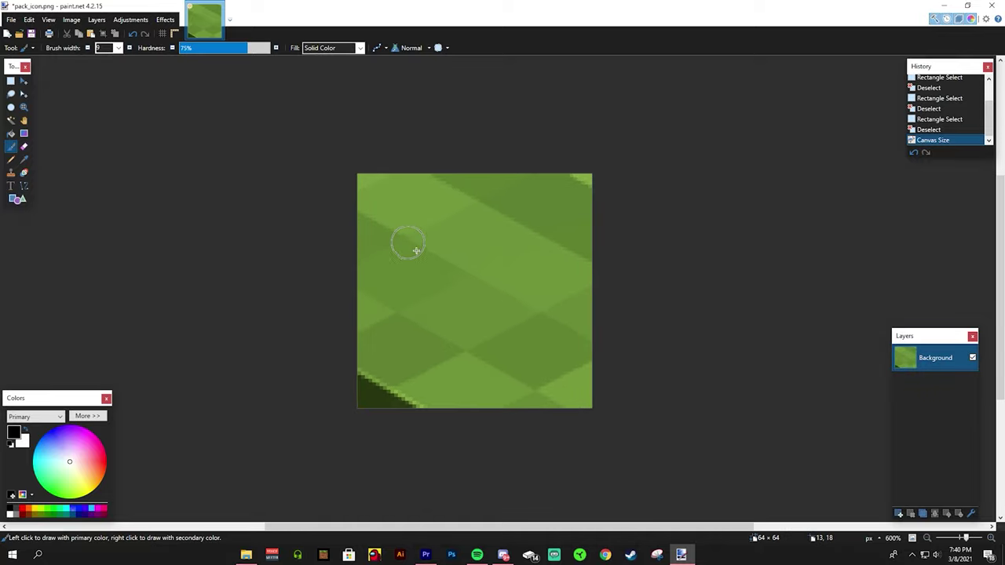
{"action": "left_click", "coordinate": [10, 81]}
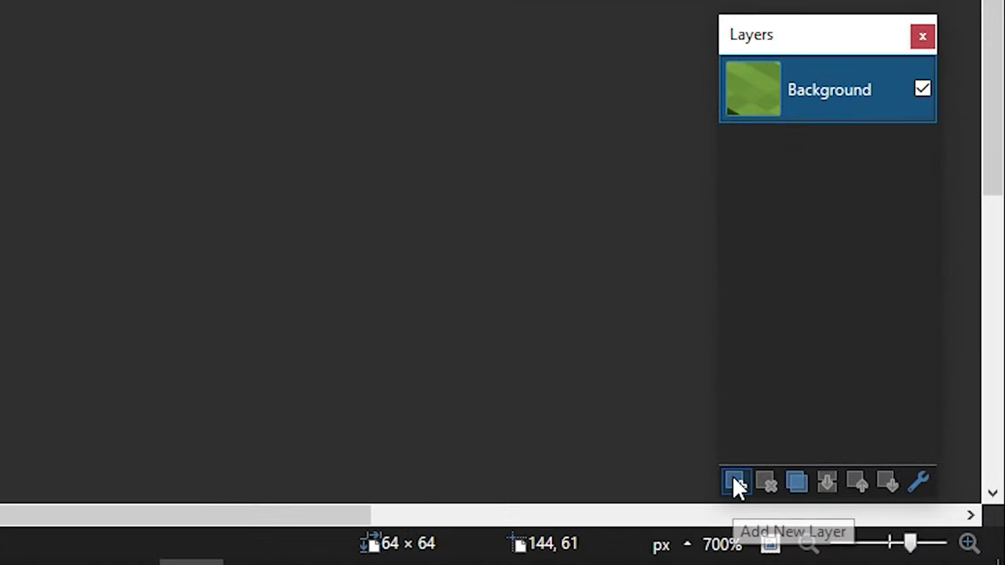
- Add a new layer named 'bottom' and hide the Background layer
{"action": "left_click", "coordinate": [734, 482]}
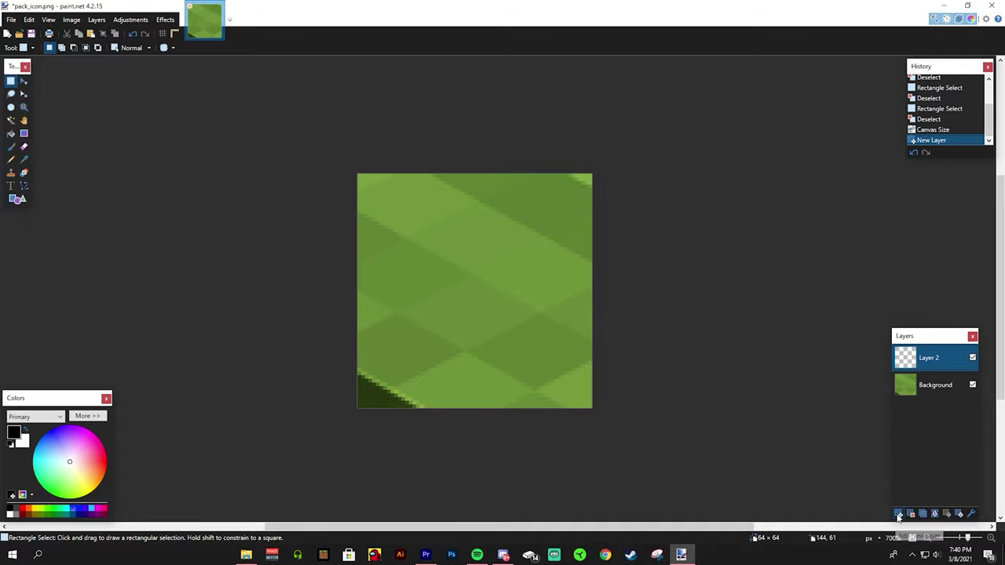
{"action": "left_click", "coordinate": [971, 514]}
{"action": "left_click_drag", "start_coordinate": [506, 217], "coordinate": [751, 248]}
{"action": "left_click", "coordinate": [799, 360]}
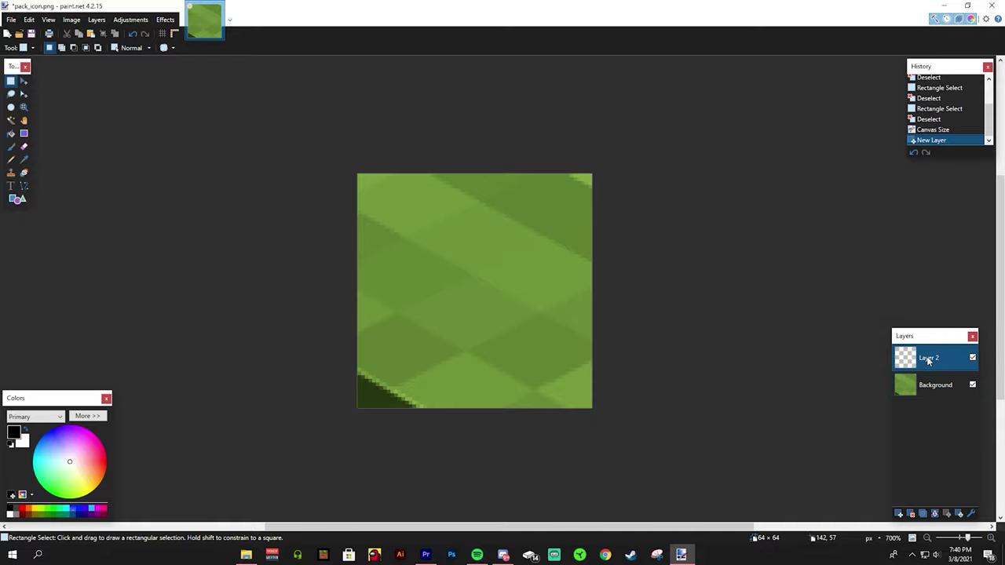
{"action": "left_click", "coordinate": [973, 385]}
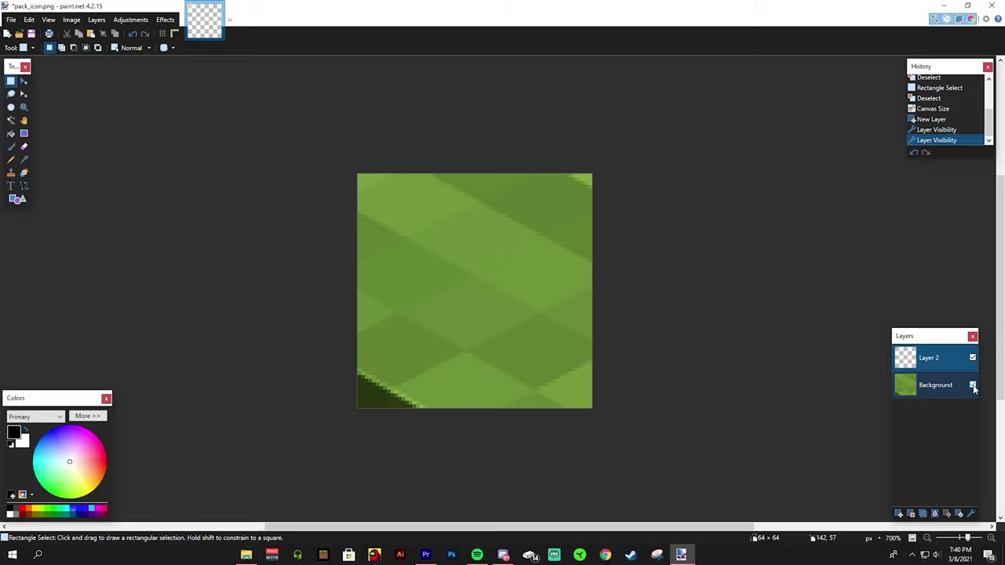
{"action": "left_click", "coordinate": [973, 386]}
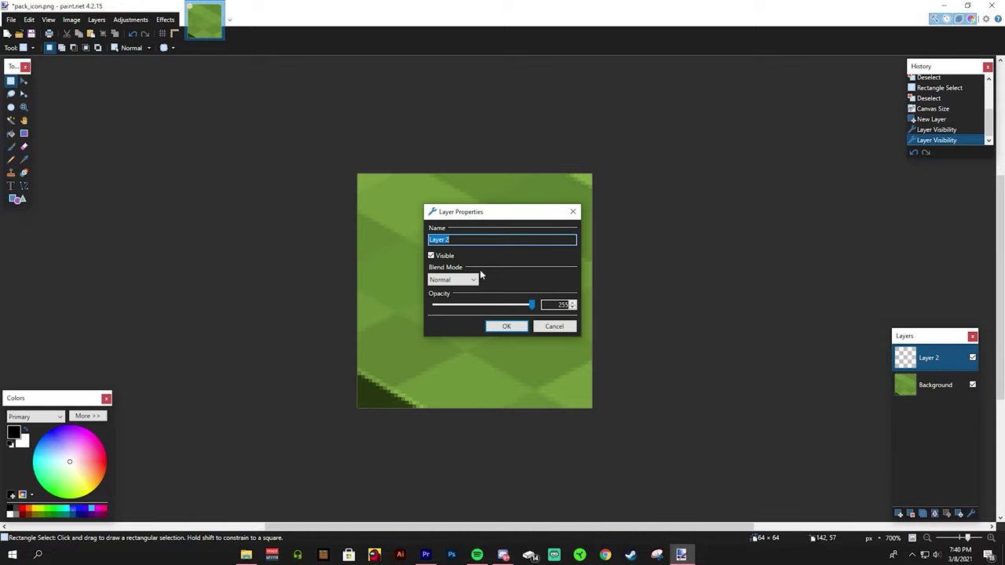
{"action": "type", "text": "bottom"}
{"action": "left_click", "coordinate": [506, 328]}
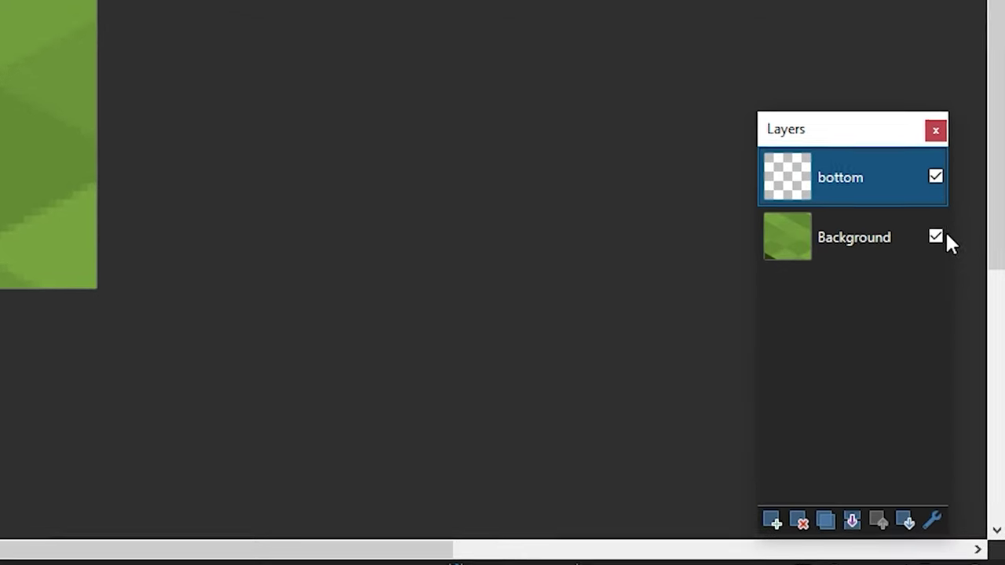
{"action": "left_click", "coordinate": [935, 236]}
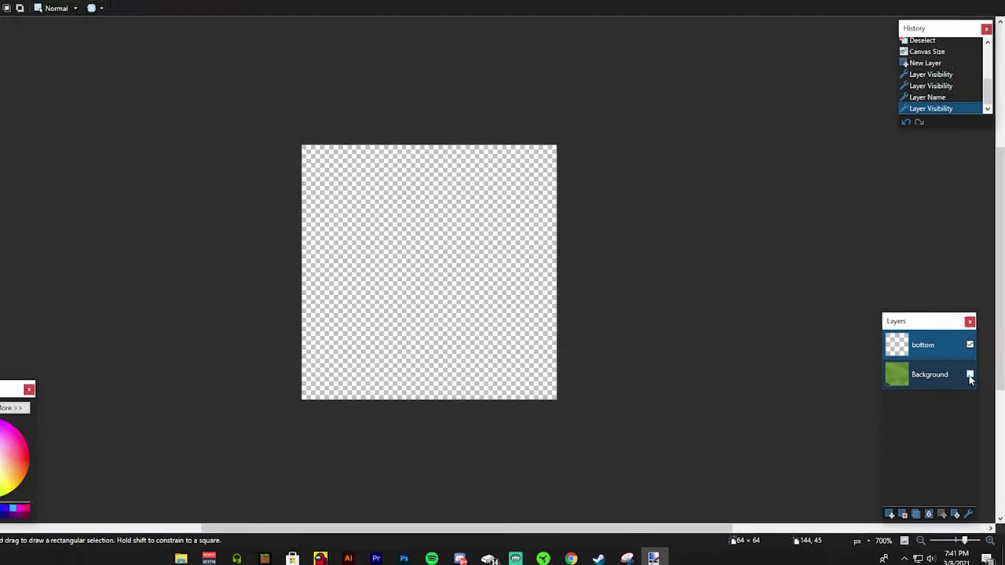
- Keep the Background layer hidden and pick the Arrow shape
{"action": "left_click", "coordinate": [970, 377]}
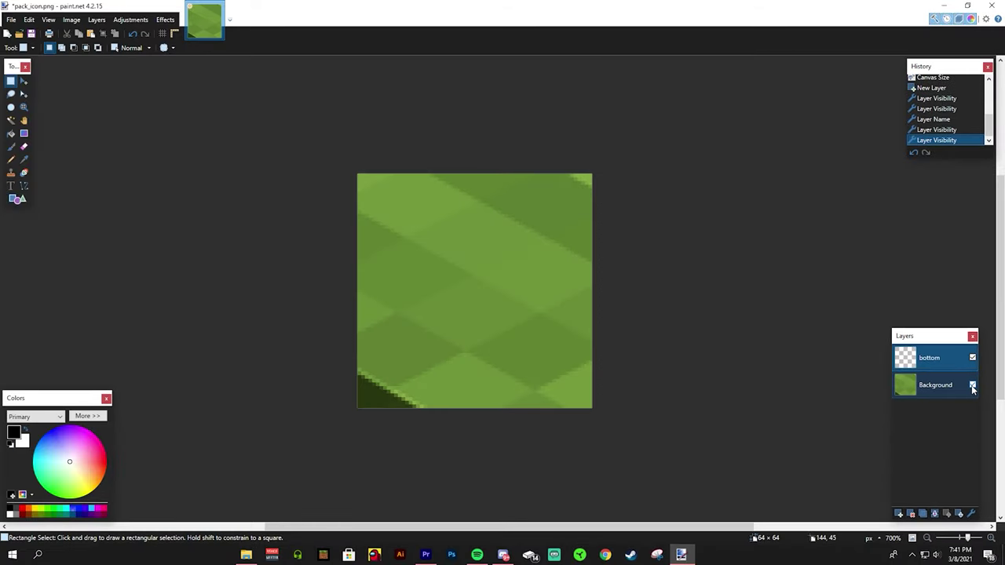
{"action": "left_click", "coordinate": [971, 387]}
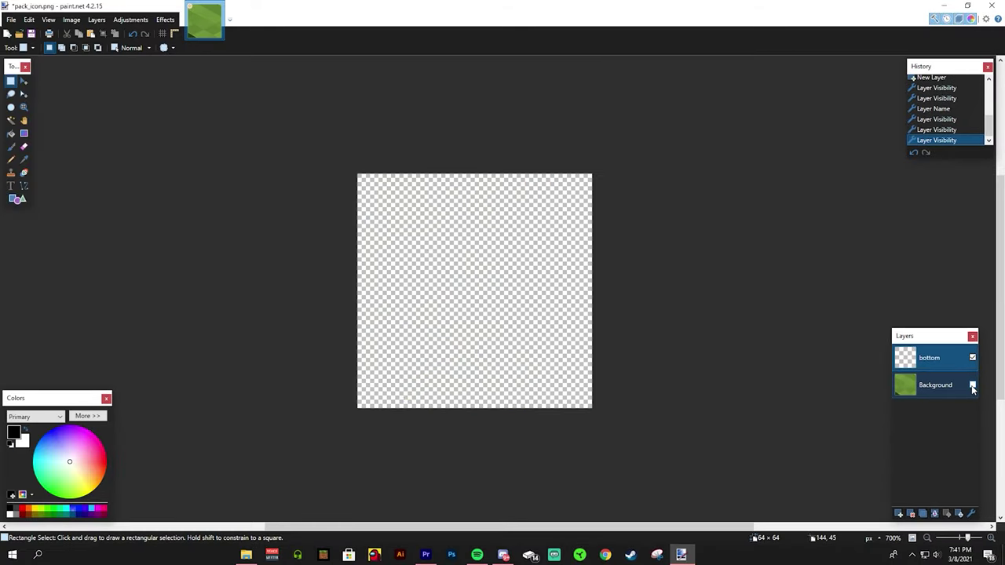
{"action": "left_click", "coordinate": [972, 386]}
{"action": "left_click", "coordinate": [972, 386]}
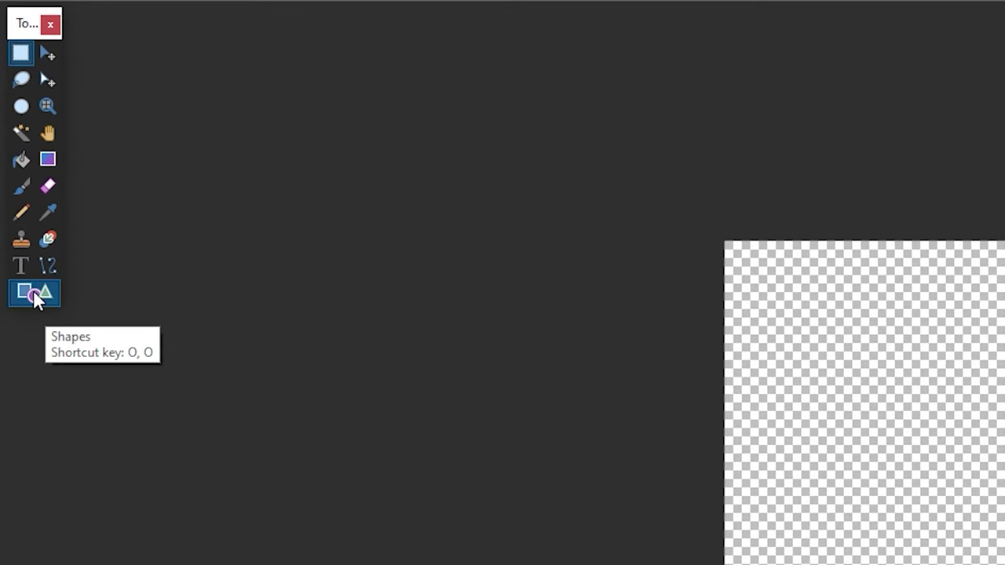
{"action": "left_click", "coordinate": [33, 289]}
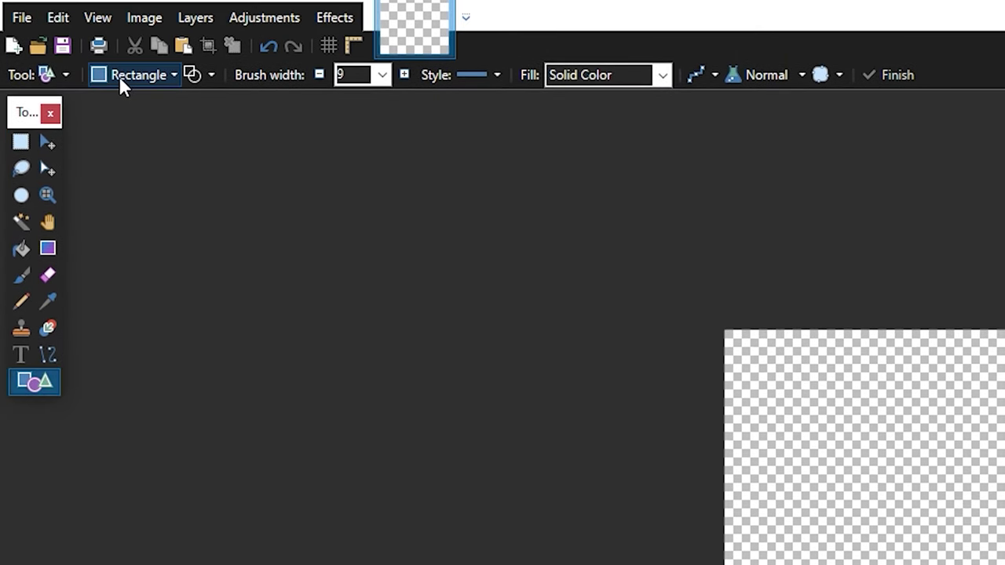
{"action": "left_click", "coordinate": [129, 73]}
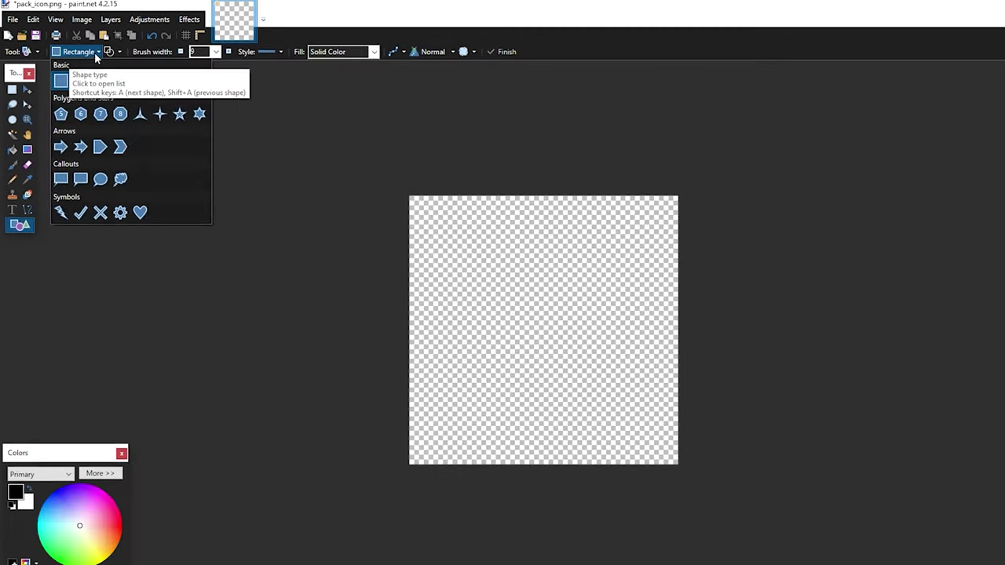
{"action": "left_click", "coordinate": [95, 52]}
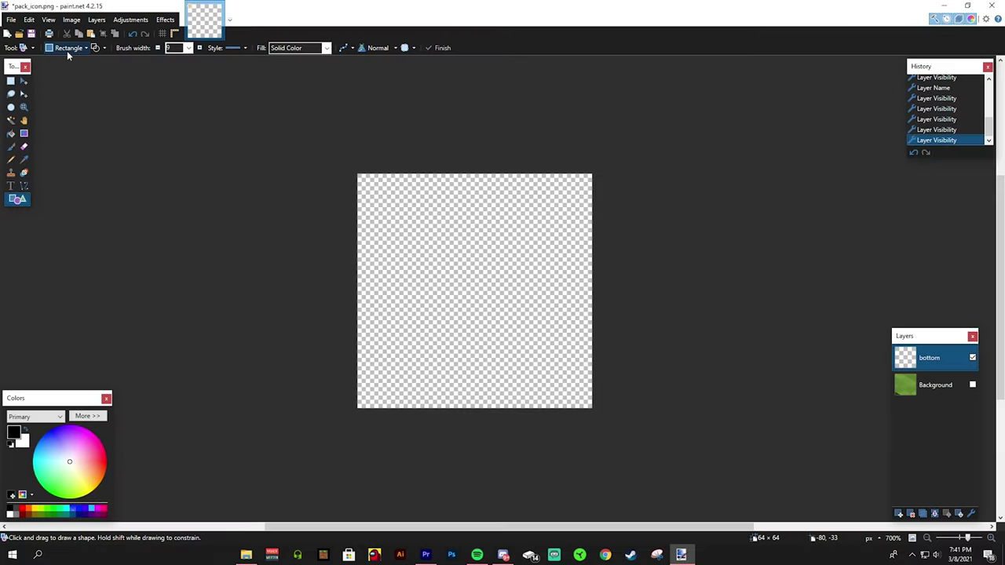
{"action": "left_click", "coordinate": [77, 52]}
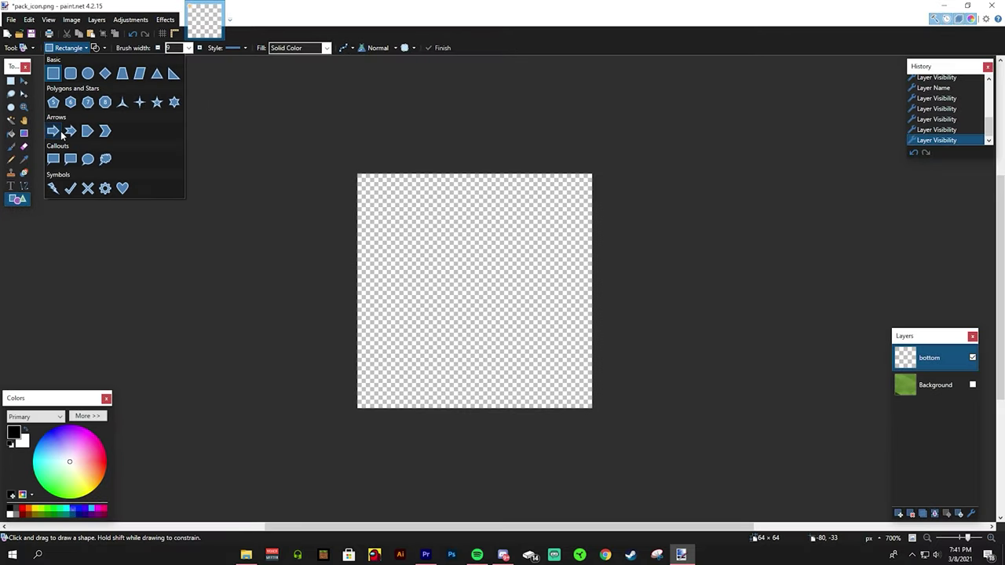
{"action": "left_click", "coordinate": [53, 131]}
- Draw trial arrows while adjusting brush width and antialiasing, undoing each
{"action": "left_click_drag", "start_coordinate": [414, 268], "coordinate": [497, 280]}
{"action": "key", "text": "ctrl+z"}
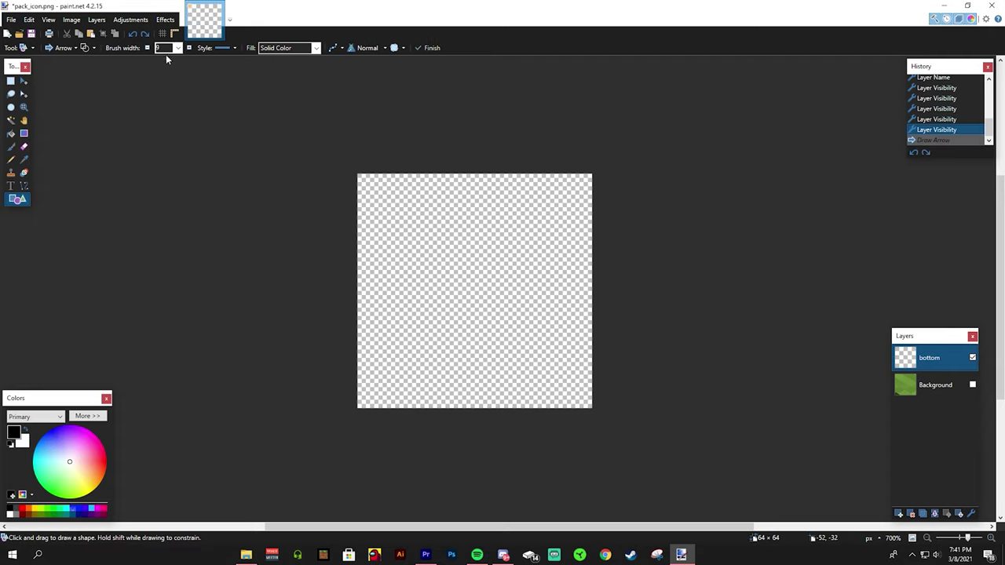
{"action": "left_click", "coordinate": [164, 48]}
{"action": "left_click", "coordinate": [166, 69]}
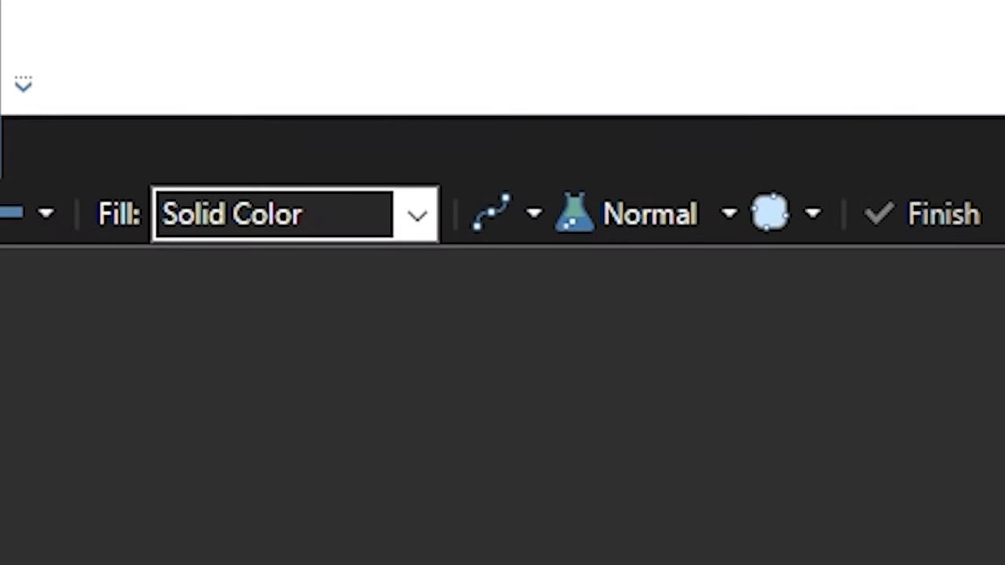
{"action": "left_click_drag", "start_coordinate": [431, 286], "coordinate": [555, 286]}
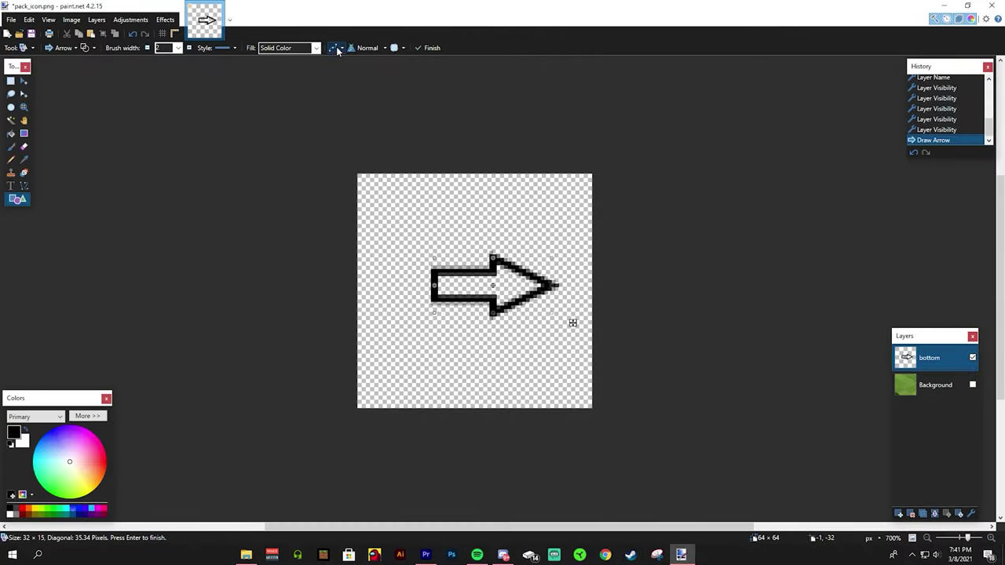
{"action": "left_click", "coordinate": [336, 49]}
{"action": "left_click", "coordinate": [358, 73]}
{"action": "left_click", "coordinate": [342, 51]}
{"action": "left_click", "coordinate": [357, 72]}
{"action": "key", "text": "ctrl+z"}
- Draw a right-pointing arrow with antialiasing disabled, nudge it down, and commit it
{"action": "mouse_move", "coordinate": [407, 247]}
{"action": "left_mouse_down"}
{"action": "mouse_move", "coordinate": [424, 258]}
{"action": "mouse_move", "coordinate": [495, 257]}
{"action": "left_mouse_up"}
{"action": "left_click", "coordinate": [342, 50]}
{"action": "left_click", "coordinate": [357, 72]}
{"action": "key", "text": "ctrl+z"}
{"action": "key", "text": "ctrl+z"}
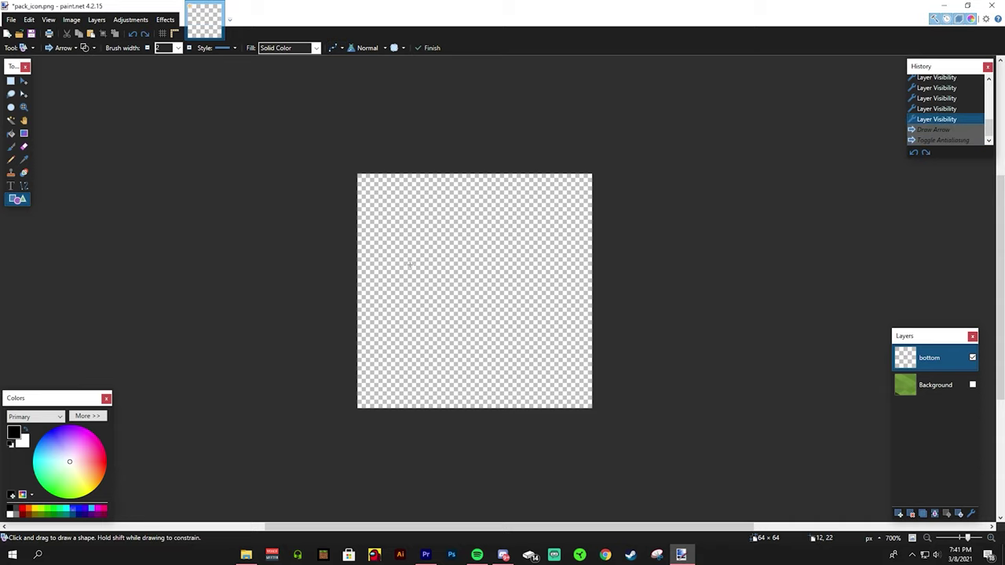
{"action": "mouse_move", "coordinate": [379, 258]}
{"action": "left_mouse_down"}
{"action": "mouse_move", "coordinate": [549, 257]}
{"action": "mouse_move", "coordinate": [539, 258]}
{"action": "left_mouse_up"}
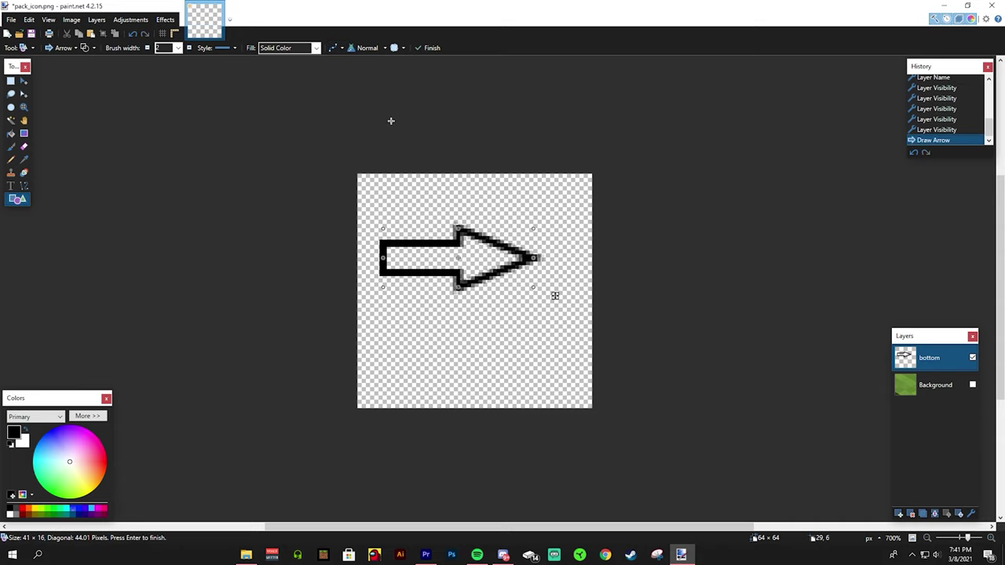
{"action": "left_click", "coordinate": [335, 50]}
{"action": "left_click_drag", "start_coordinate": [523, 270], "coordinate": [566, 318]}
{"action": "key", "text": "Return"}
- Add a new layer and draw a five-point star with outline width 1 over the arrow
{"action": "left_click", "coordinate": [899, 514]}
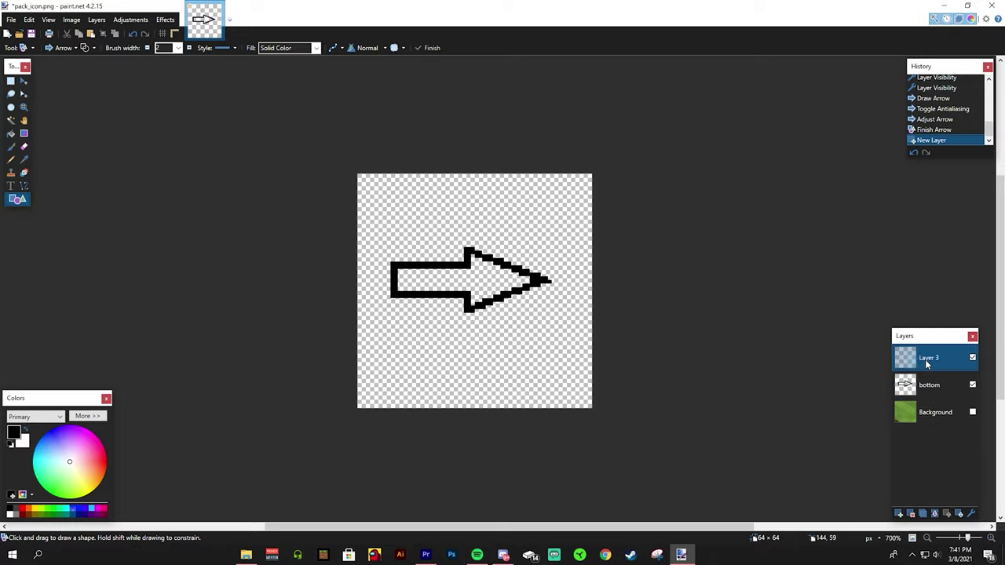
{"action": "left_click", "coordinate": [66, 48]}
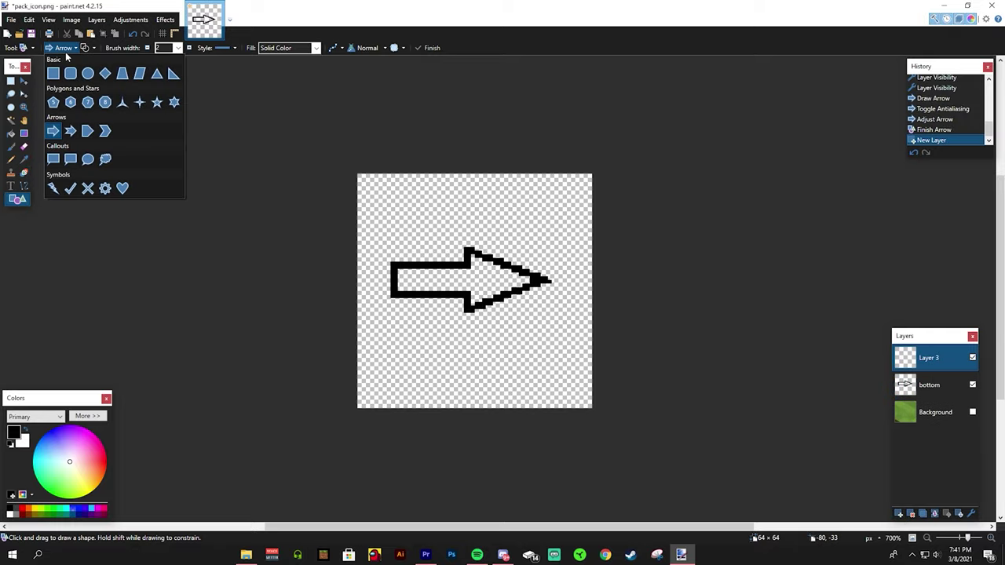
{"action": "left_click", "coordinate": [157, 102]}
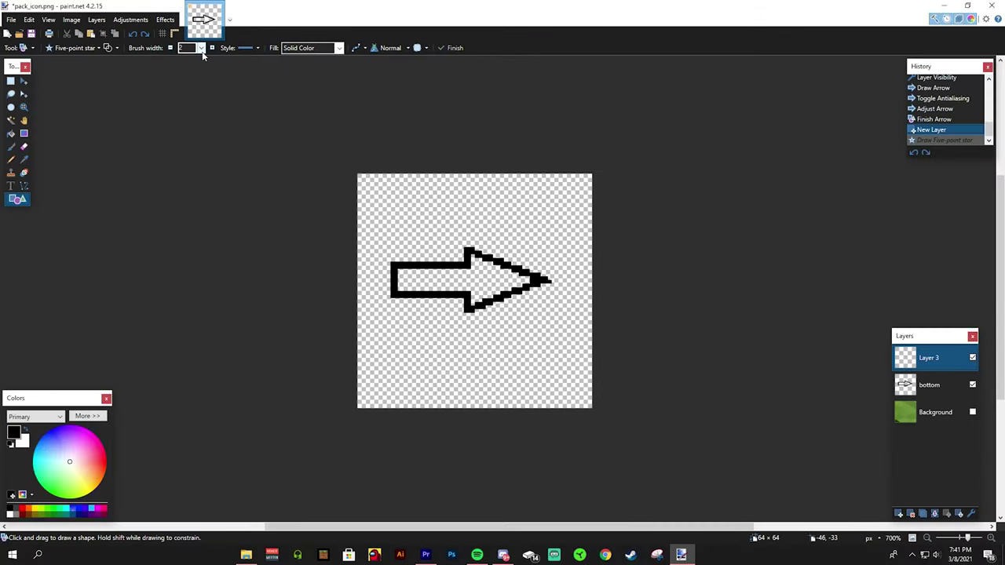
{"action": "left_click", "coordinate": [201, 47]}
{"action": "left_click", "coordinate": [193, 61]}
{"action": "mouse_move", "coordinate": [446, 287]}
{"action": "left_mouse_down"}
{"action": "mouse_move", "coordinate": [460, 267]}
{"action": "mouse_move", "coordinate": [655, 189]}
{"action": "left_mouse_up"}
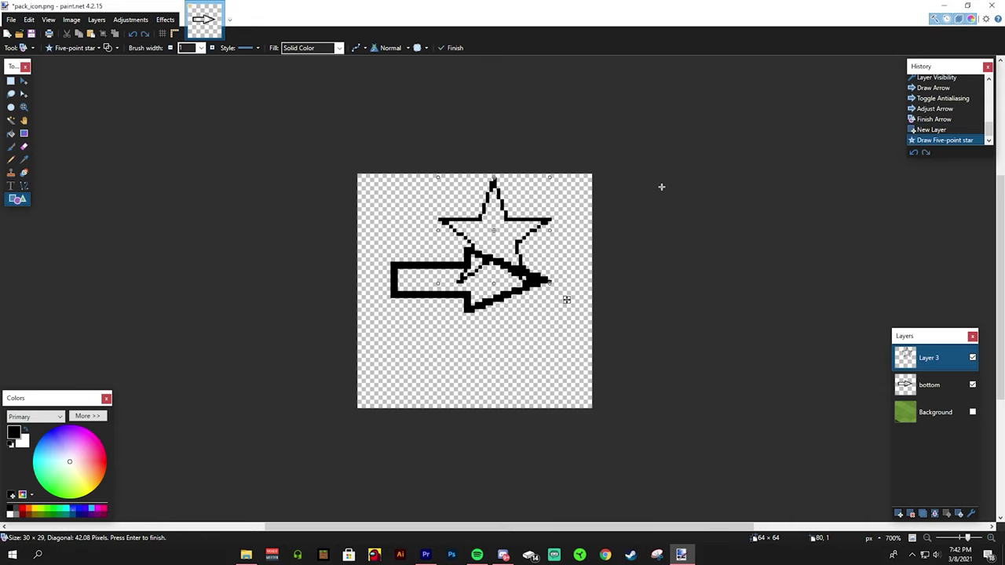
{"action": "left_click_drag", "start_coordinate": [566, 302], "coordinate": [507, 332]}
{"action": "key", "text": "Return"}
- Shift the bottom layer's arrow right and down with Move Selected Pixels
{"action": "key", "text": "alt+Page_Down"}
{"action": "key", "text": "m"}
{"action": "left_click_drag", "start_coordinate": [607, 423], "coordinate": [633, 436]}
{"action": "key", "text": "alt+Page_Up"}
- Deselect the arrow, zoom in, and lower Layer 3's opacity
{"action": "key", "text": "alt+Tab"}
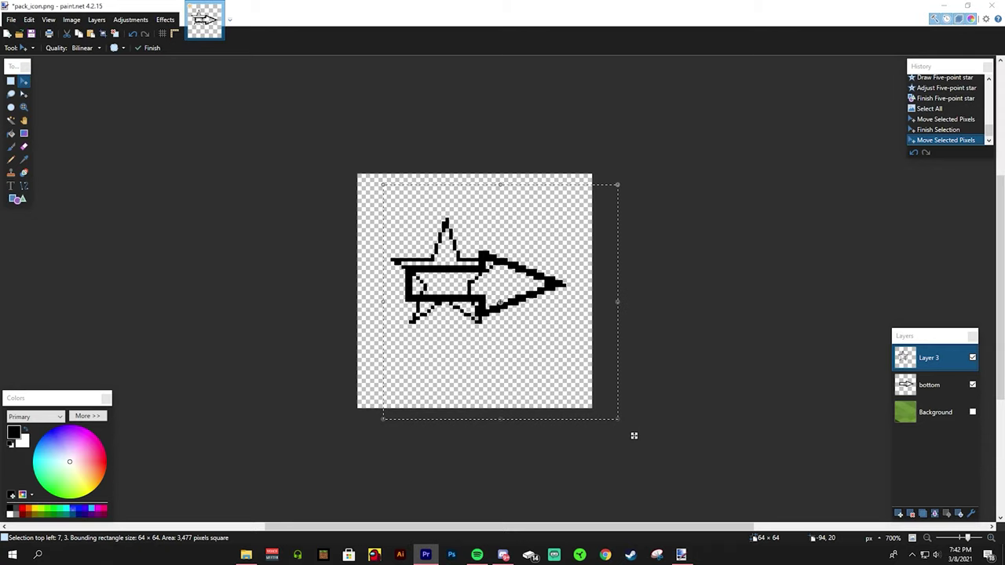
{"action": "key", "text": "alt+Tab"}
{"action": "key", "text": "alt+Page_Down"}
{"action": "key", "text": "ctrl+d"}
{"action": "key", "text": "ctrl+plus"}
{"action": "key", "text": "ctrl+plus"}
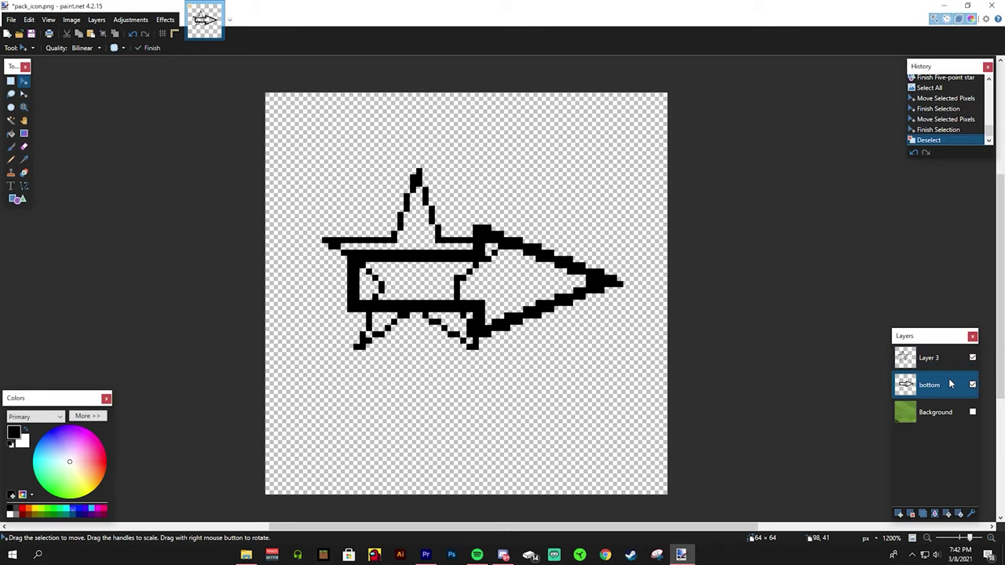
{"action": "double_click", "coordinate": [929, 358]}
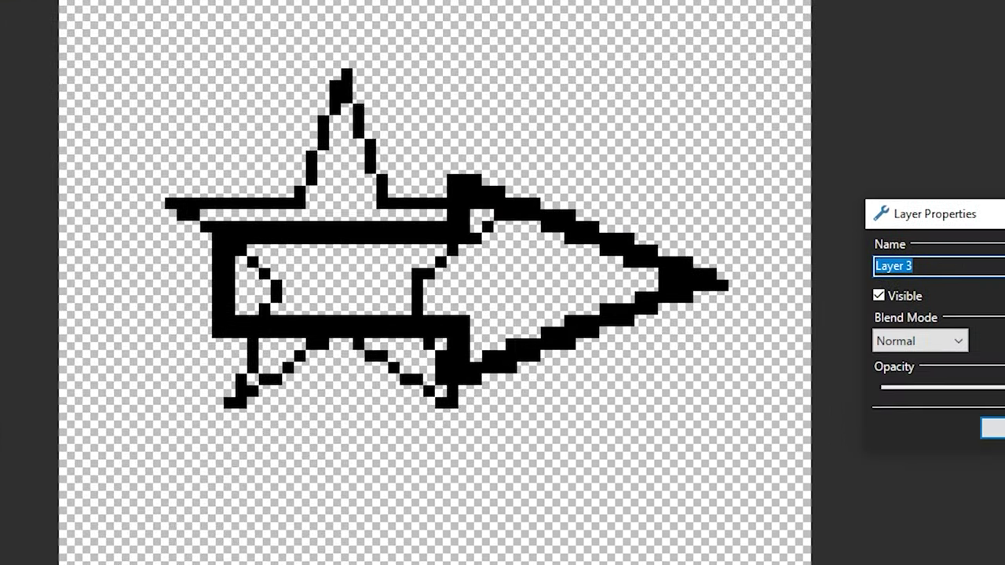
{"action": "left_click_drag", "start_coordinate": [1001, 332], "coordinate": [969, 338]}
{"action": "left_click", "coordinate": [832, 338]}
- Erase the left part of the arrow's upper bar on the bottom layer
{"action": "key", "text": "alt+Page_Down"}
{"action": "key", "text": "e"}
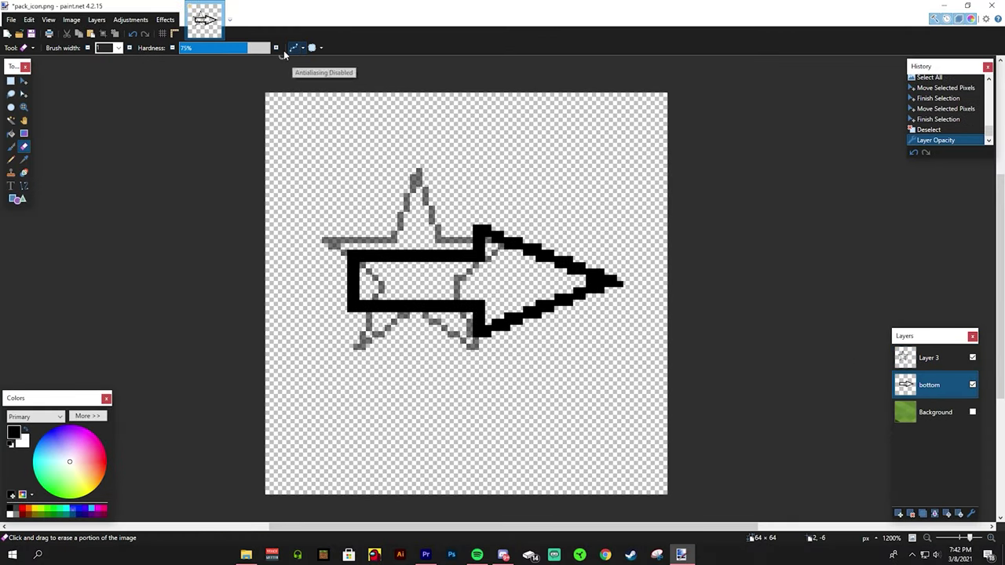
{"action": "scroll", "coordinate": [366, 257], "scroll_direction": "up", "scroll_amount": 3}
{"action": "mouse_move", "coordinate": [330, 245]}
{"action": "left_mouse_down"}
{"action": "mouse_move", "coordinate": [344, 273]}
{"action": "mouse_move", "coordinate": [358, 240]}
{"action": "mouse_move", "coordinate": [409, 259]}
{"action": "mouse_move", "coordinate": [404, 253]}
{"action": "mouse_move", "coordinate": [644, 221]}
{"action": "mouse_move", "coordinate": [641, 238]}
{"action": "mouse_move", "coordinate": [467, 252]}
{"action": "mouse_move", "coordinate": [388, 362]}
{"action": "mouse_move", "coordinate": [574, 372]}
{"action": "mouse_move", "coordinate": [578, 363]}
{"action": "mouse_move", "coordinate": [422, 353]}
{"action": "left_mouse_up"}
{"action": "scroll", "coordinate": [567, 364], "scroll_direction": "down", "scroll_amount": 2}
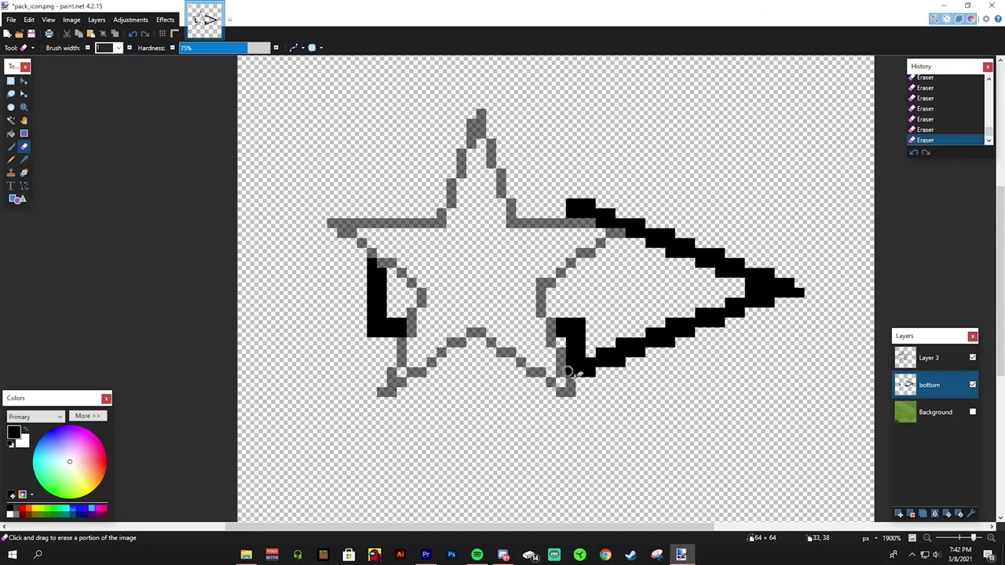
- Restore Layer 3 to full opacity and erase the arrow blocks above and below the star
{"action": "double_click", "coordinate": [929, 357]}
{"action": "left_click_drag", "start_coordinate": [487, 299], "coordinate": [539, 299]}
{"action": "left_click", "coordinate": [504, 322]}
{"action": "scroll", "coordinate": [592, 336], "scroll_direction": "up", "scroll_amount": 1}
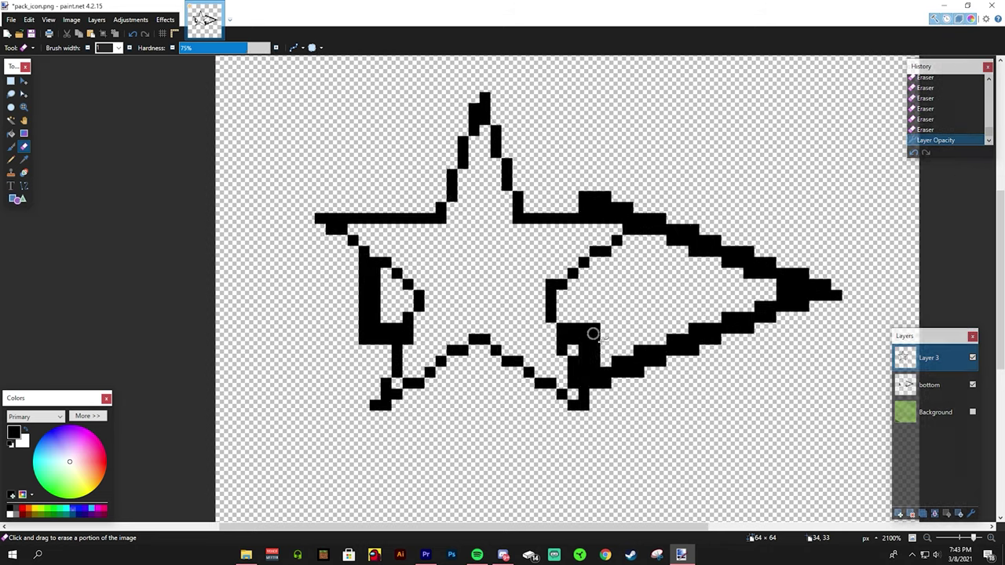
{"action": "left_click", "coordinate": [929, 385]}
{"action": "left_click_drag", "start_coordinate": [625, 250], "coordinate": [587, 250]}
{"action": "mouse_move", "coordinate": [612, 409]}
{"action": "left_mouse_down"}
{"action": "mouse_move", "coordinate": [583, 395]}
{"action": "mouse_move", "coordinate": [601, 438]}
{"action": "left_mouse_up"}
- Merge Layer 3 down into bottom, then undo the merge
{"action": "key", "text": "ctrl+m"}
{"action": "scroll", "coordinate": [601, 437], "scroll_direction": "down", "scroll_amount": 2}
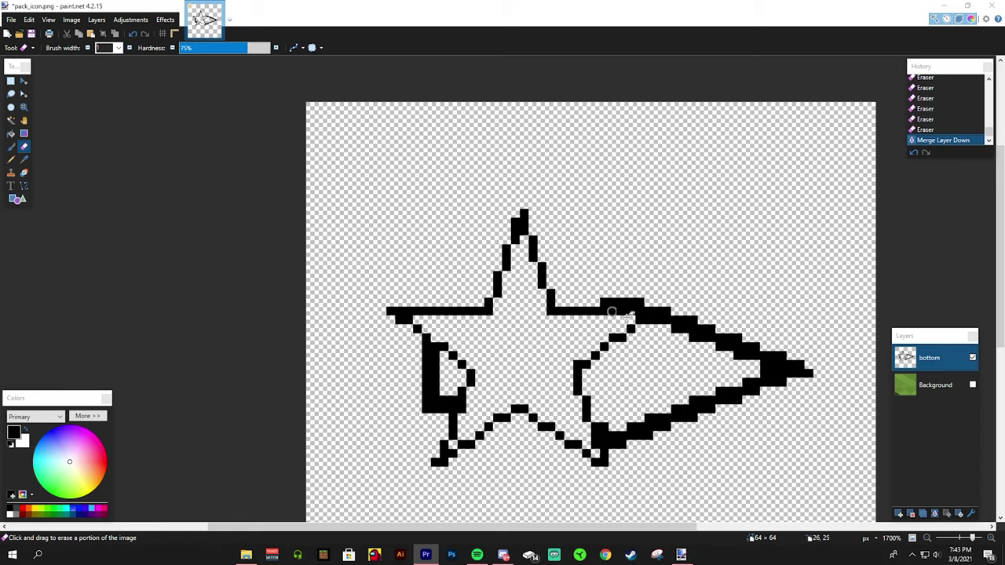
{"action": "scroll", "coordinate": [353, 291], "scroll_direction": "down", "scroll_amount": 6}
{"action": "scroll", "coordinate": [464, 326], "scroll_direction": "up", "scroll_amount": 3}
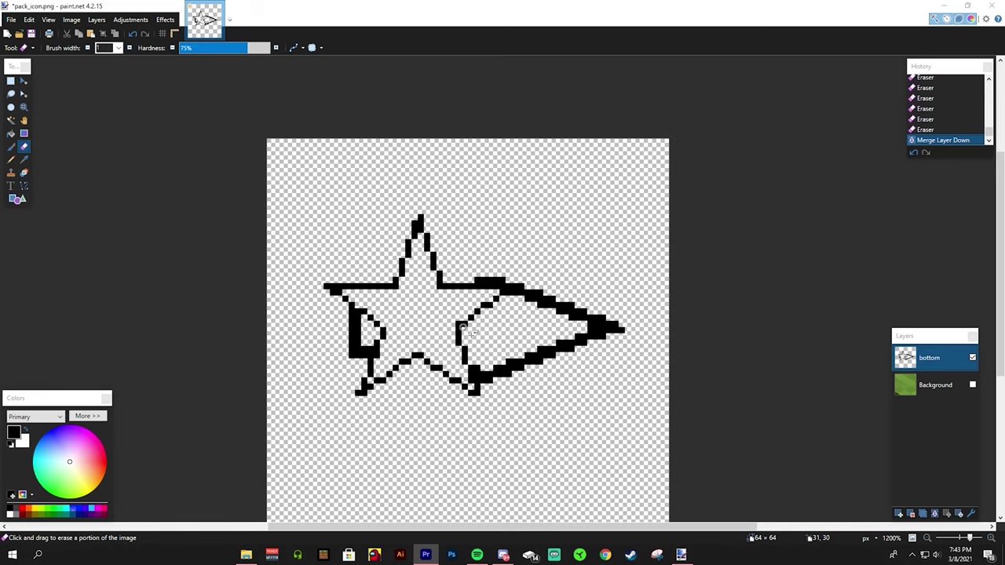
{"action": "scroll", "coordinate": [417, 292], "scroll_direction": "up", "scroll_amount": 2}
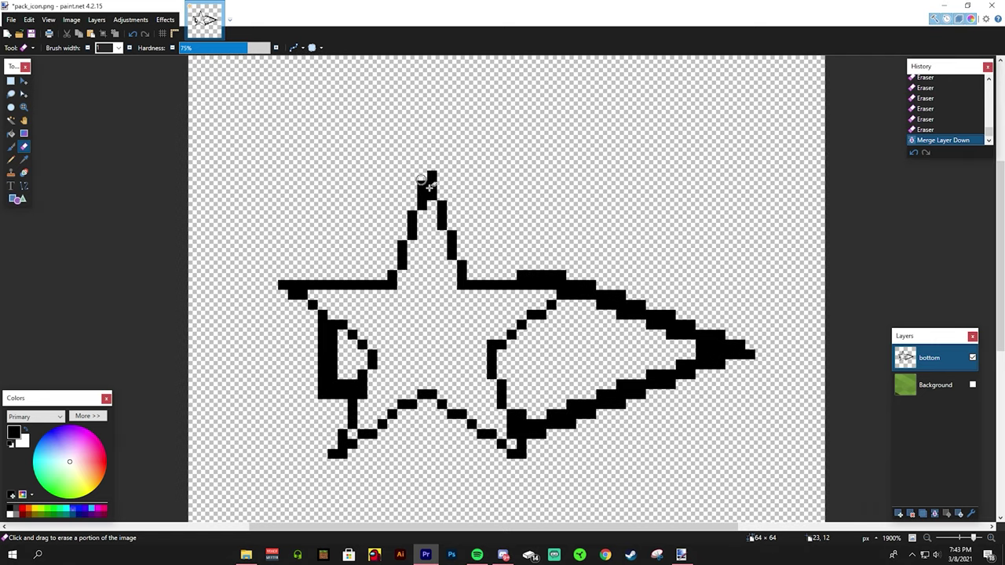
{"action": "key", "text": "ctrl+z"}
- Merge the star layer into bottom again and touch up pixels at the star's tip
{"action": "left_click", "coordinate": [933, 514]}
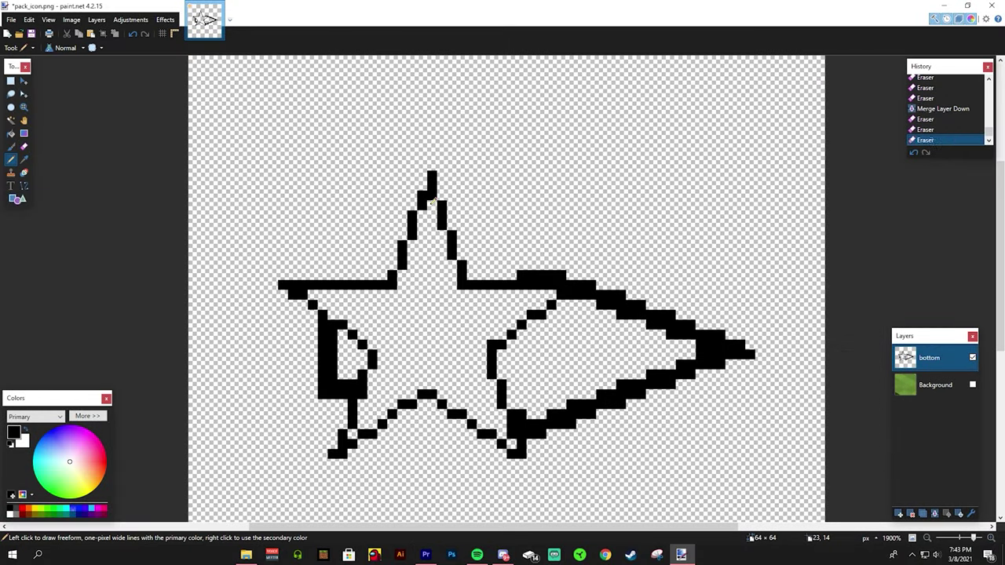
{"action": "left_click", "coordinate": [442, 198]}
{"action": "left_click", "coordinate": [446, 208]}
{"action": "key", "text": "ctrl+z"}
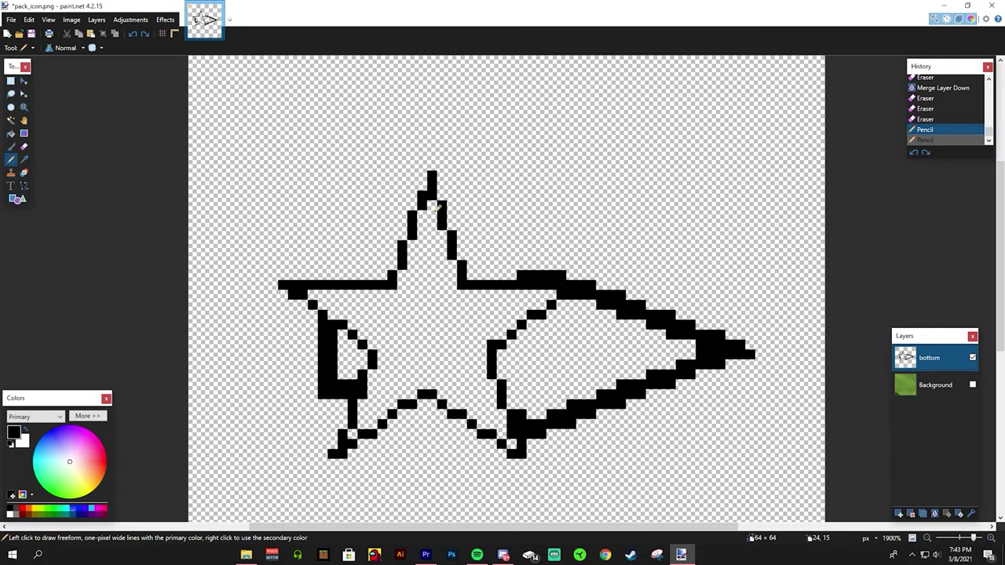
- Magic Wand-select the fish body's inside plus the pocket by the star's left edge
{"action": "left_click", "coordinate": [11, 120]}
{"action": "left_click", "coordinate": [579, 357]}
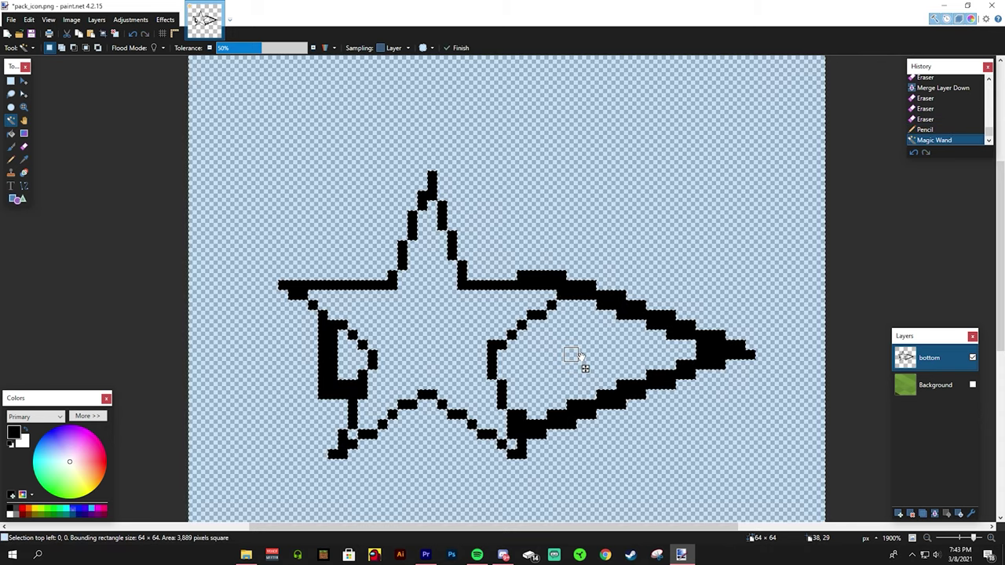
{"action": "scroll", "coordinate": [585, 357], "scroll_direction": "down", "scroll_amount": 2}
{"action": "key", "text": "ctrl+d"}
{"action": "left_click", "coordinate": [592, 353]}
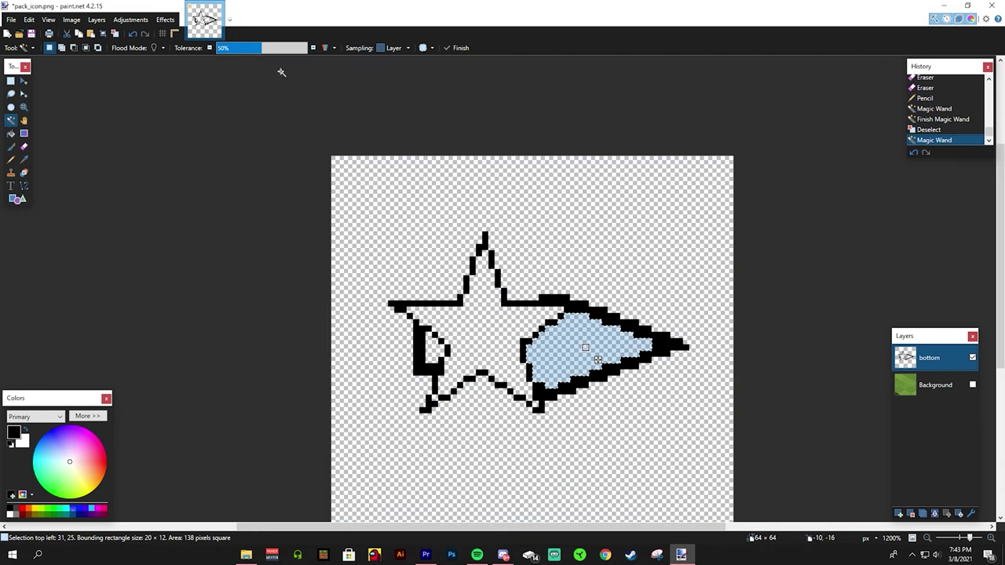
{"action": "left_click", "coordinate": [435, 355], "text": "ctrl"}
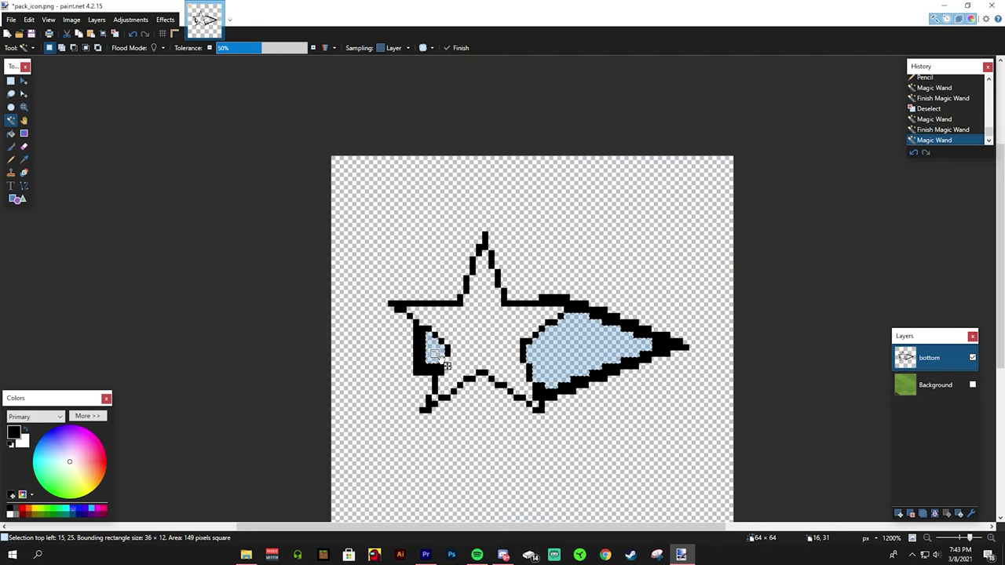
- Set the primary colour to blue and the secondary to light blue (3ACAFF)
{"action": "left_click", "coordinate": [46, 434]}
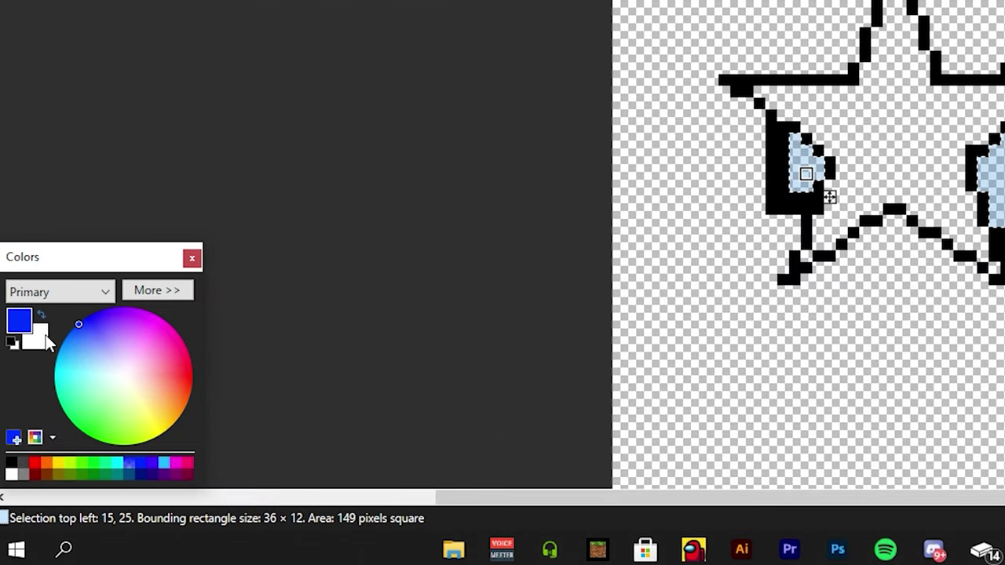
{"action": "left_click", "coordinate": [48, 342]}
{"action": "left_click", "coordinate": [71, 361]}
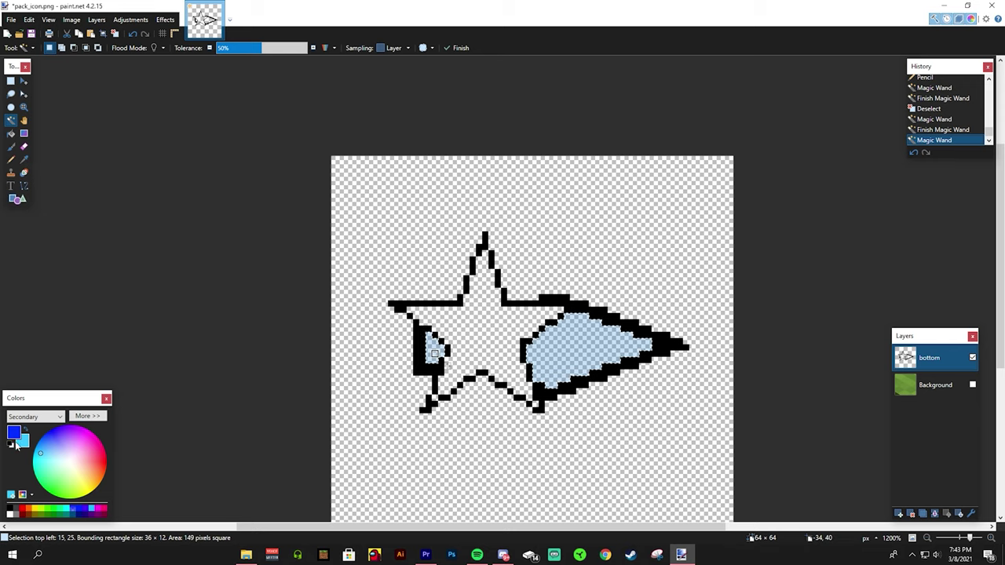
{"action": "left_click", "coordinate": [89, 416]}
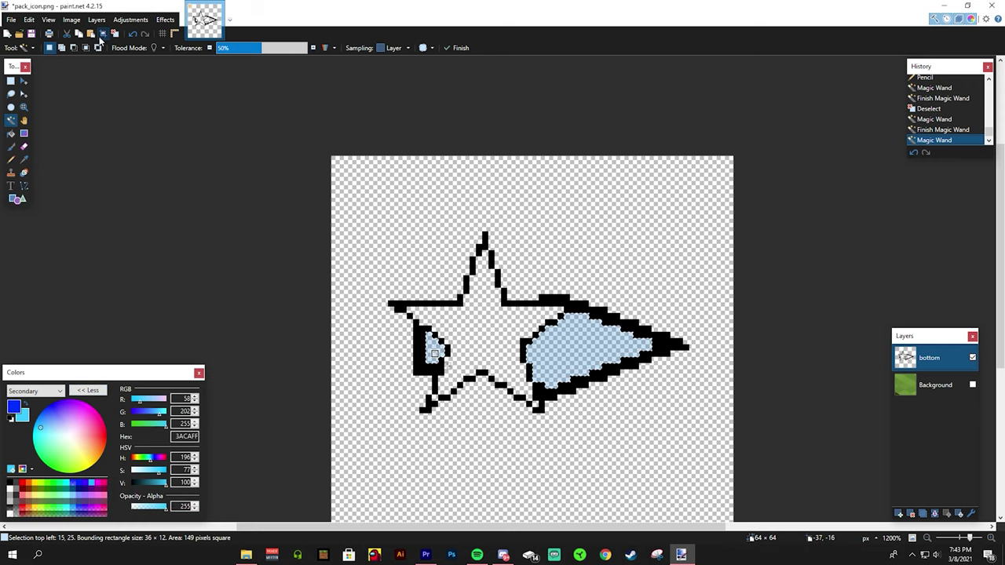
- Fill the fish body selection with a dark-blue to light-blue gradient, then deselect
{"action": "left_click", "coordinate": [24, 134]}
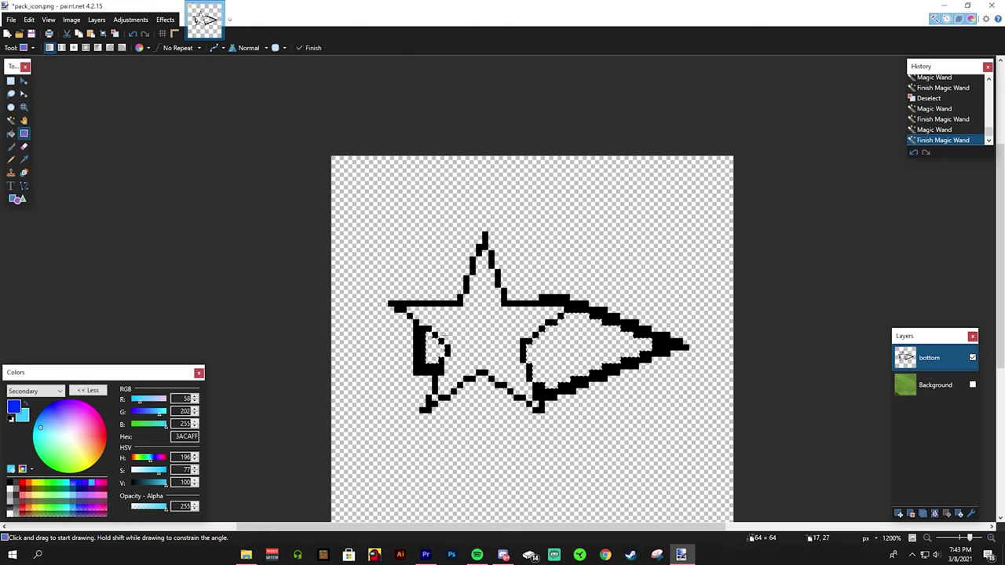
{"action": "left_click_drag", "start_coordinate": [442, 339], "coordinate": [645, 381]}
{"action": "key", "text": "ctrl+z"}
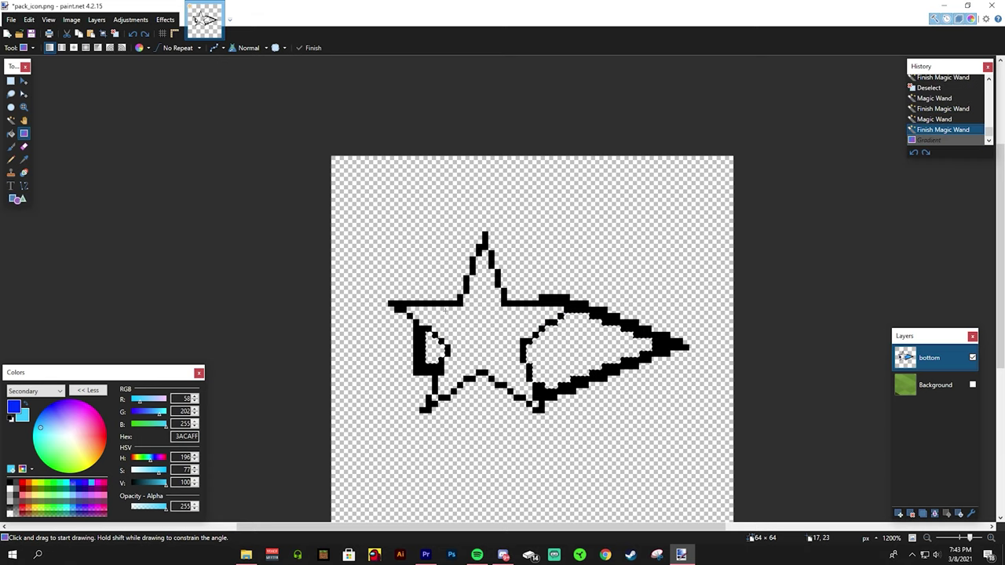
{"action": "left_click_drag", "start_coordinate": [404, 279], "coordinate": [613, 409]}
{"action": "key", "text": "ctrl+d"}
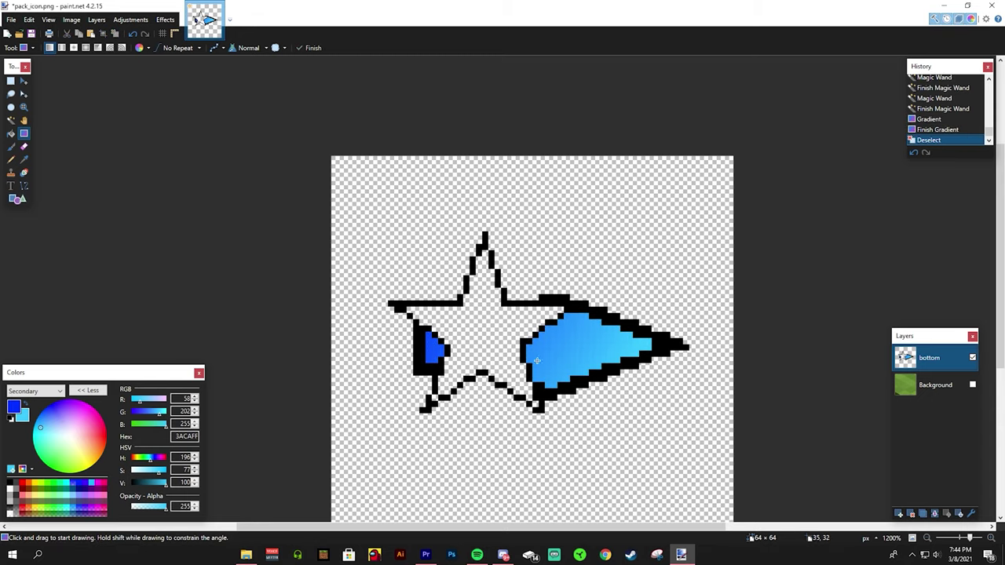
- Set the primary colour to yellow FFD800 and the secondary colour to darker gold AD8D00
{"action": "right_click", "coordinate": [36, 483]}
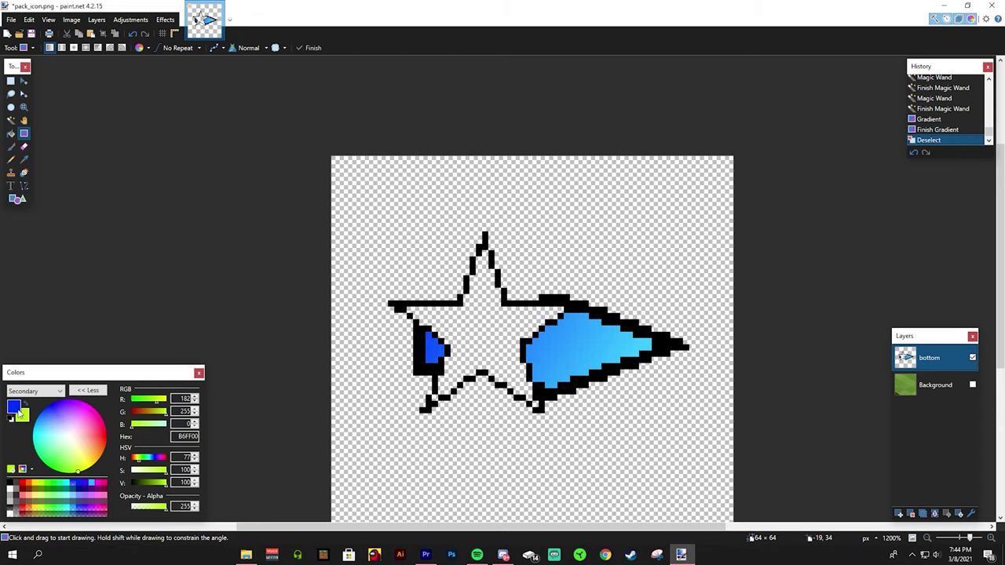
{"action": "left_click", "coordinate": [31, 482]}
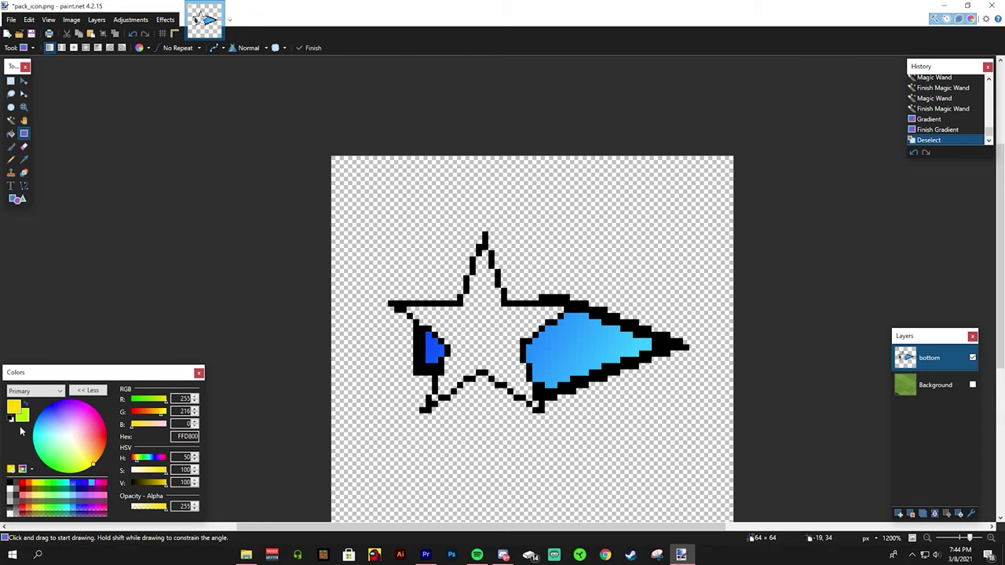
{"action": "right_click", "coordinate": [31, 482]}
{"action": "left_click_drag", "start_coordinate": [154, 484], "coordinate": [152, 484]}
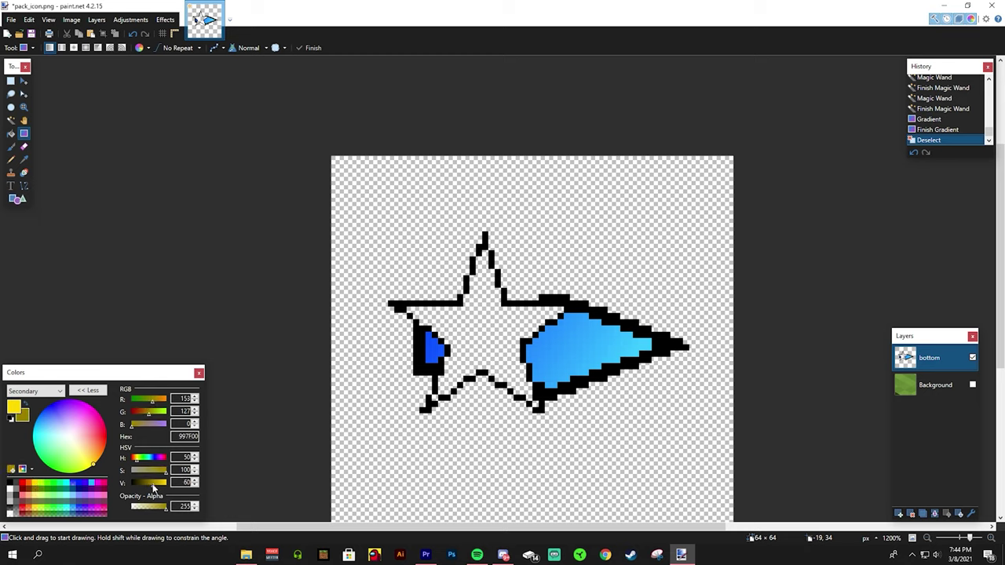
{"action": "left_click", "coordinate": [18, 409]}
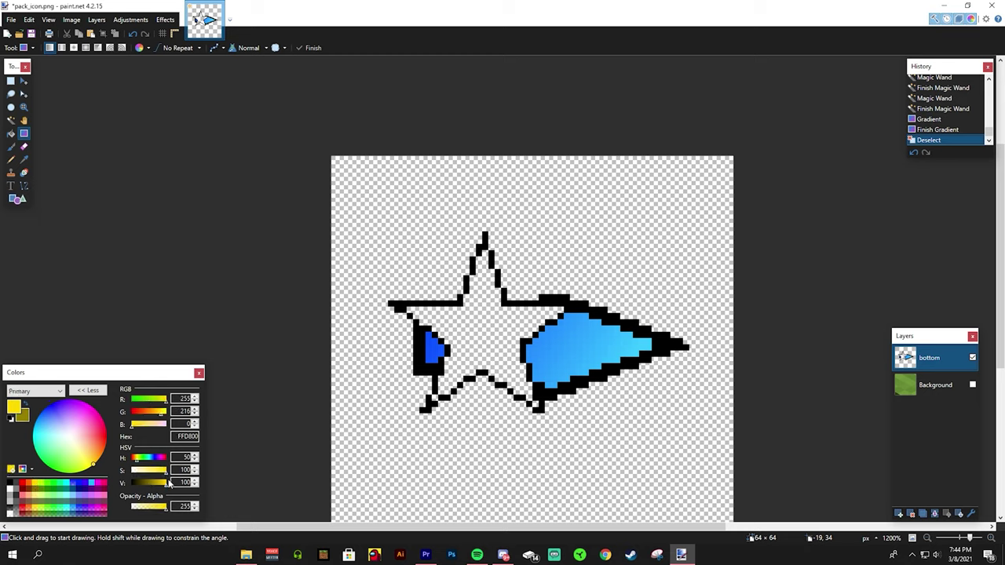
{"action": "left_click", "coordinate": [27, 420]}
{"action": "left_click_drag", "start_coordinate": [152, 485], "coordinate": [155, 484]}
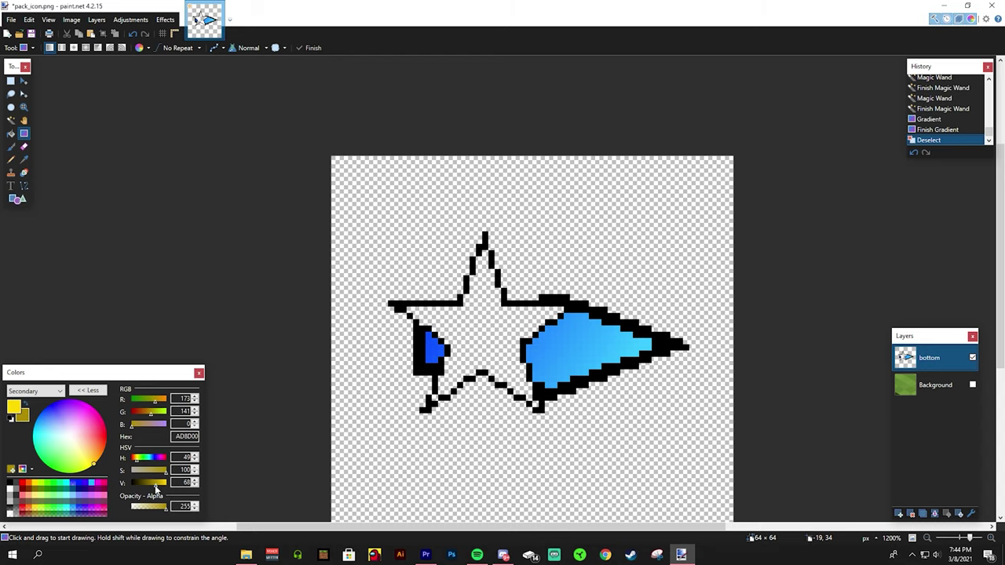
- Undo the trial diamond gradient and set the Magic Wand tolerance to 22%
{"action": "left_click", "coordinate": [76, 50]}
{"action": "left_click", "coordinate": [482, 333]}
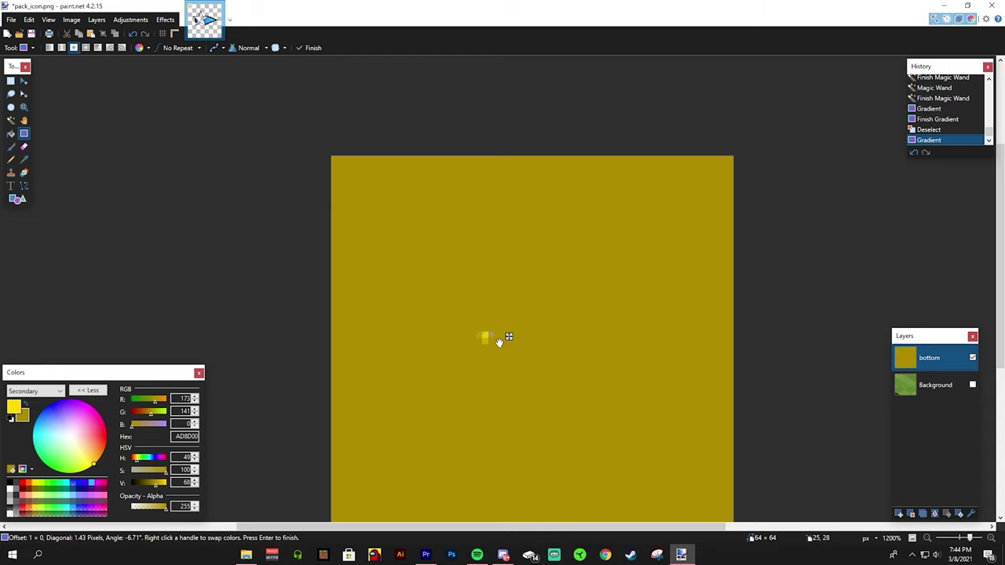
{"action": "key", "text": "ctrl+z"}
{"action": "left_click", "coordinate": [11, 119]}
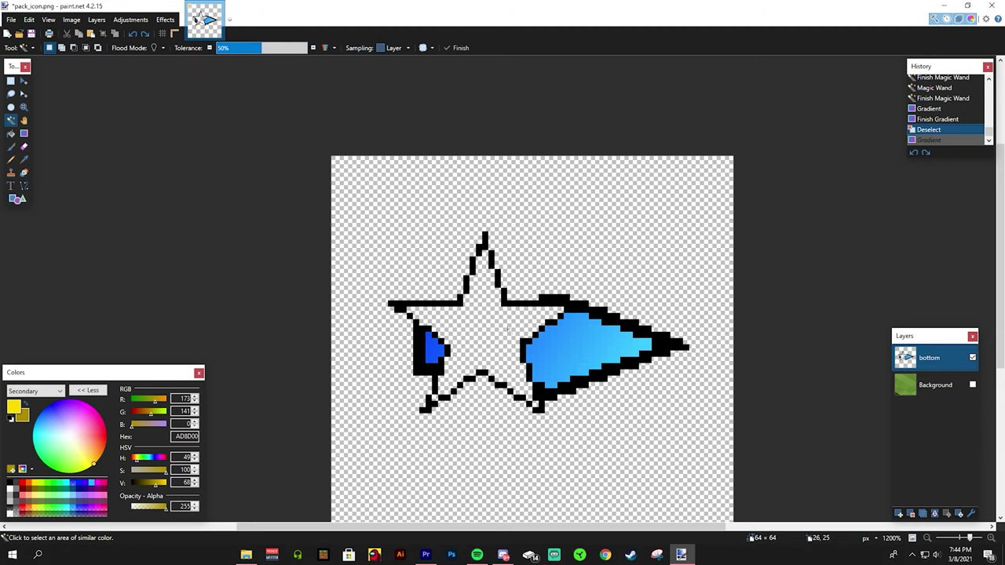
{"action": "left_click", "coordinate": [480, 330]}
{"action": "left_click_drag", "start_coordinate": [262, 48], "coordinate": [236, 48]}
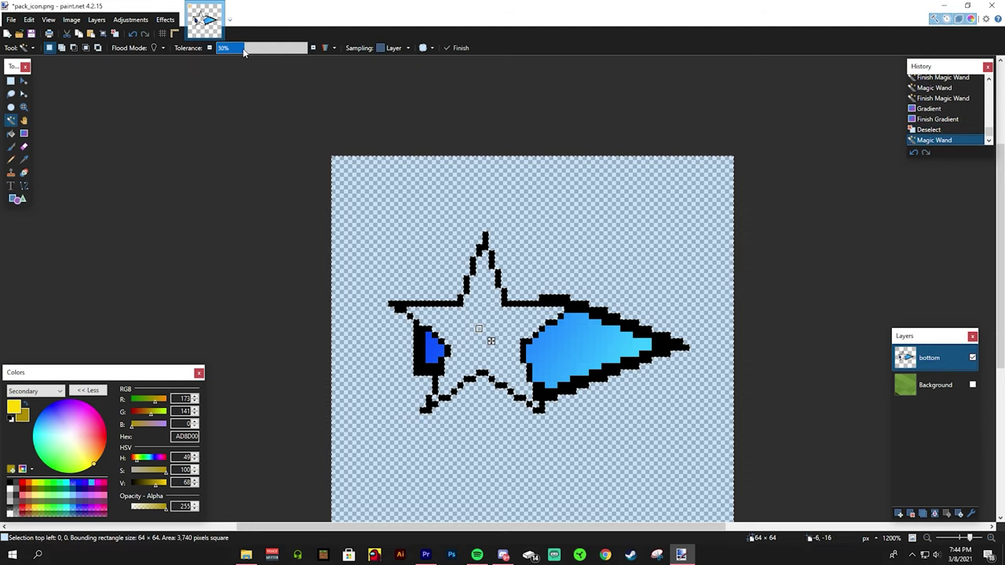
{"action": "key", "text": "ctrl+d"}
- Fill the star's white interior with a bright yellow radial gradient and deselect
{"action": "left_click", "coordinate": [468, 339]}
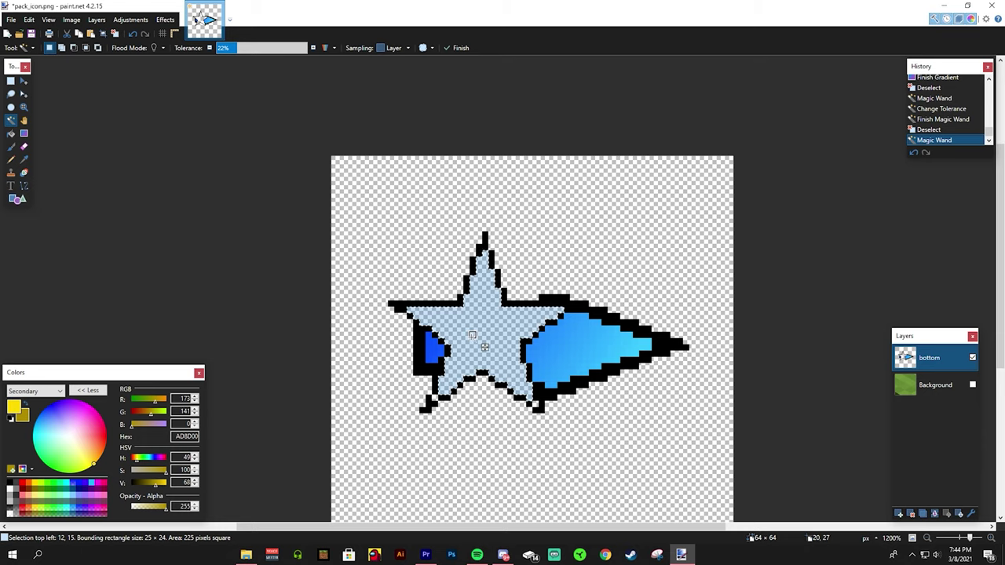
{"action": "key", "text": "g"}
{"action": "left_click", "coordinate": [503, 336]}
{"action": "left_click_drag", "start_coordinate": [494, 344], "coordinate": [589, 337]}
{"action": "key", "text": "ctrl+d"}
{"action": "key", "text": "ctrl+minus"}
{"action": "key", "text": "ctrl+plus"}
{"action": "key", "text": "ctrl+minus"}
{"action": "key", "text": "ctrl+minus"}
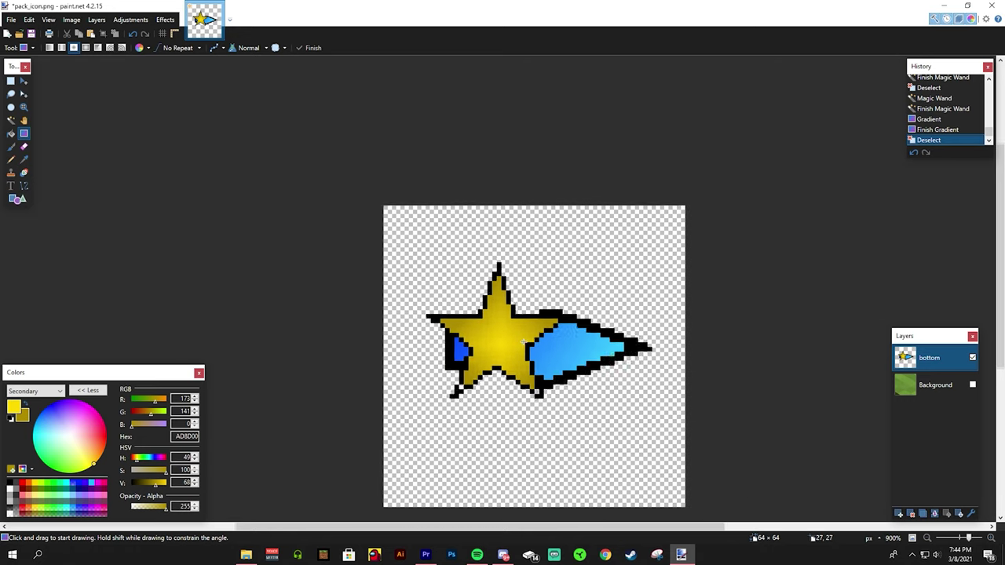
{"action": "key", "text": "ctrl+plus"}
{"action": "key", "text": "ctrl+plus"}
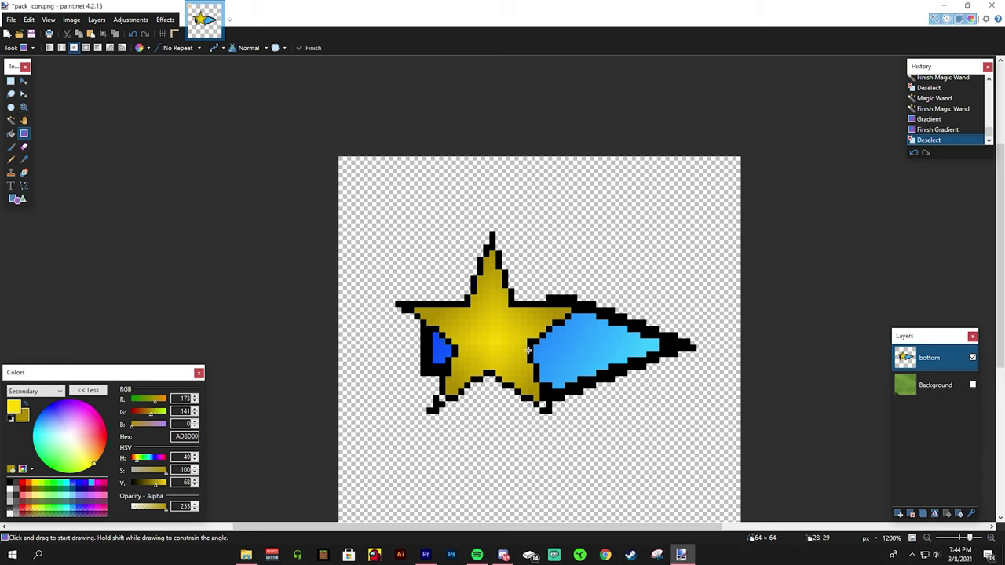
- Add a new empty Layer 3 and move it below the bottom layer
{"action": "left_click", "coordinate": [899, 513]}
{"action": "left_click_drag", "start_coordinate": [939, 365], "coordinate": [935, 395]}
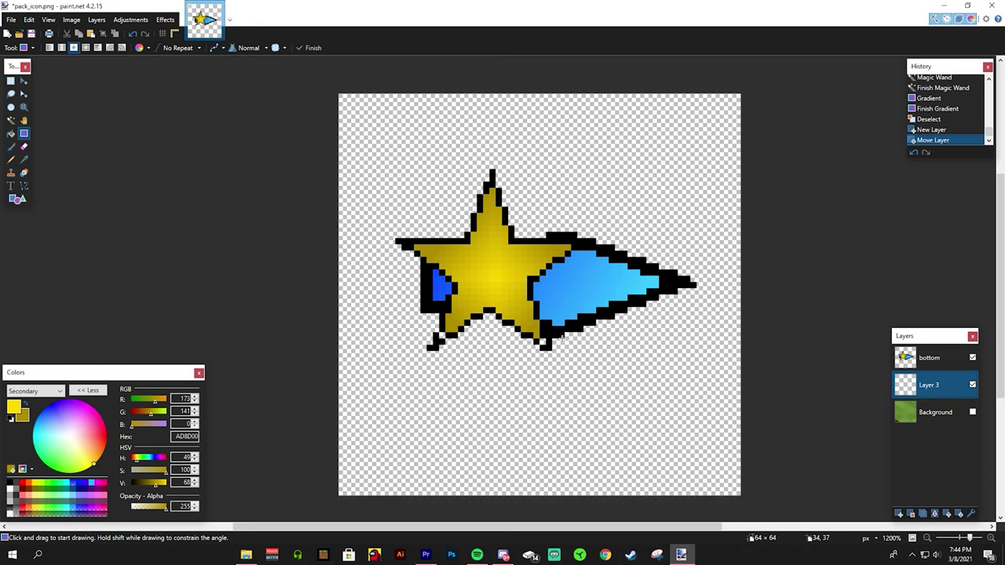
{"action": "key", "text": "ctrl+minus"}
{"action": "key", "text": "ctrl+minus"}
{"action": "scroll", "coordinate": [549, 326], "scroll_direction": "up", "scroll_amount": 5}
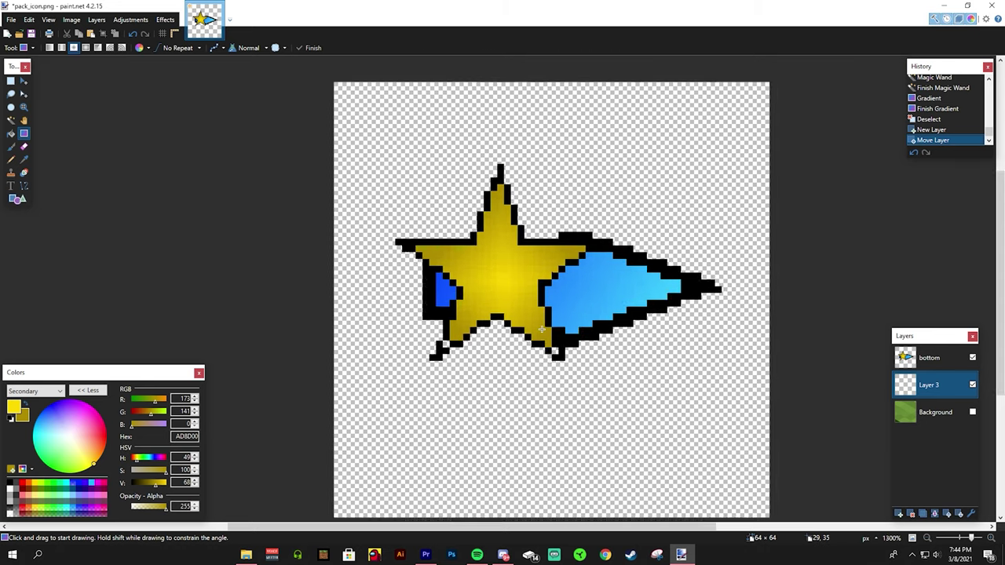
- Copy the bottom layer's star drawing and paste it onto Layer 3, shifted slightly down-right
{"action": "left_click", "coordinate": [936, 361]}
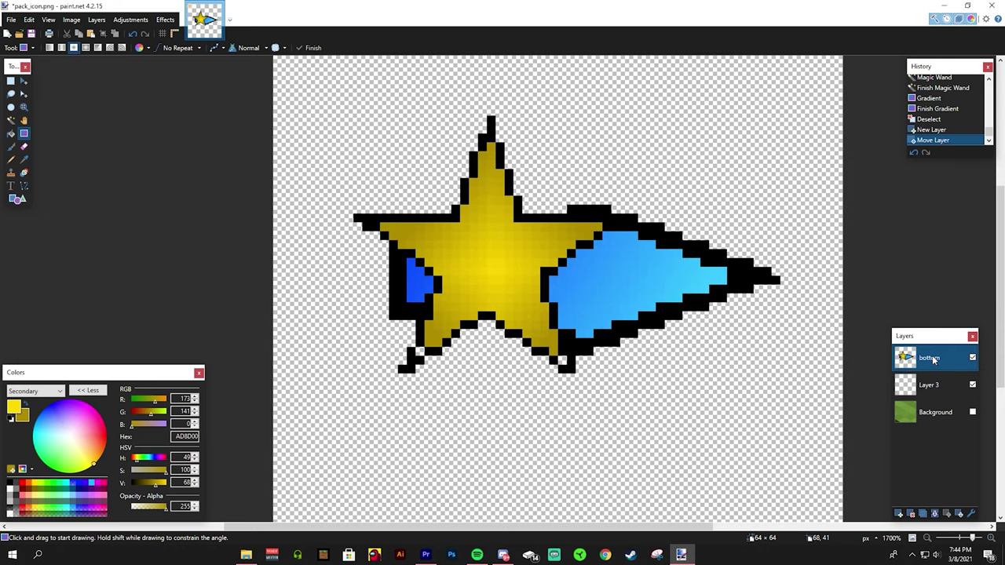
{"action": "key", "text": "ctrl+a"}
{"action": "key", "text": "ctrl+minus"}
{"action": "key", "text": "ctrl+minus"}
{"action": "key", "text": "ctrl+minus"}
{"action": "key", "text": "ctrl+minus"}
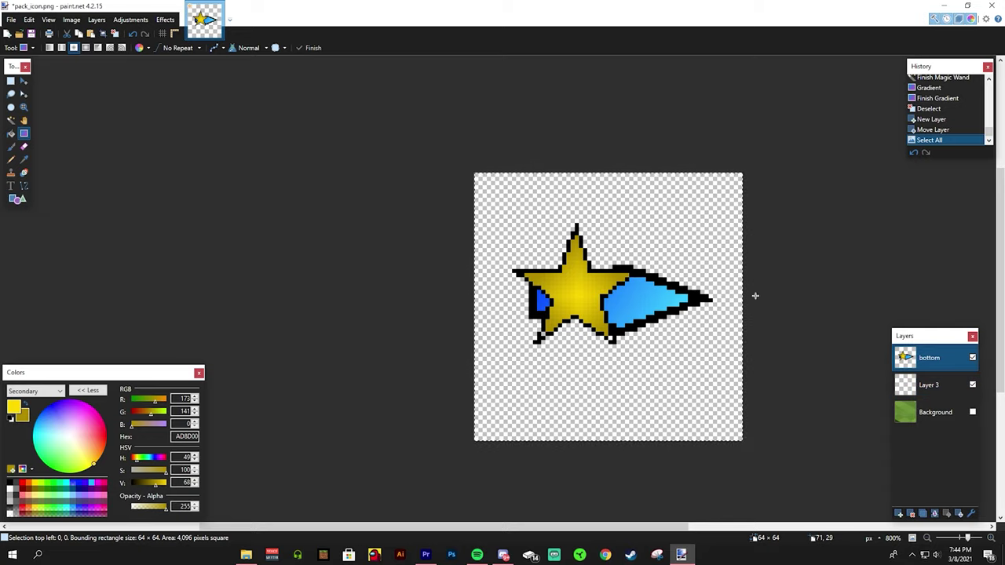
{"action": "left_click", "coordinate": [932, 386]}
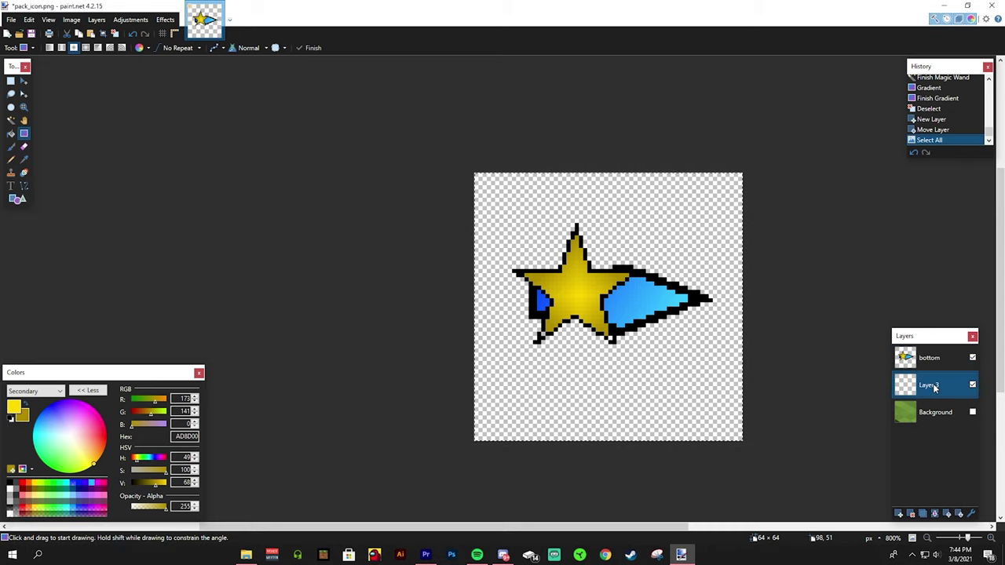
{"action": "key", "text": "ctrl+v"}
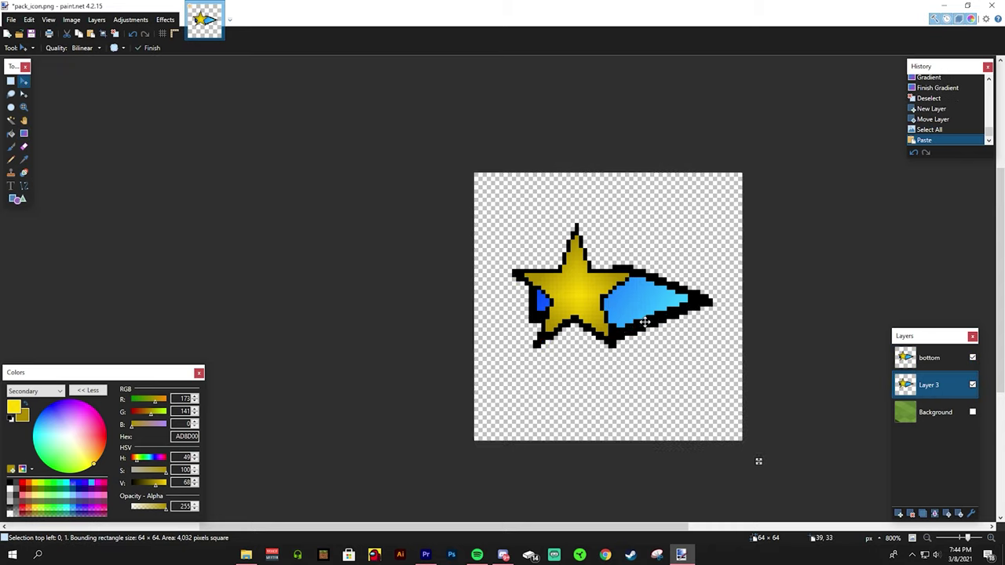
{"action": "left_click_drag", "start_coordinate": [643, 323], "coordinate": [651, 328]}
{"action": "scroll", "coordinate": [352, 329], "scroll_direction": "down", "scroll_amount": 4}
{"action": "key", "text": "ctrl+d"}
{"action": "scroll", "coordinate": [515, 325], "scroll_direction": "up", "scroll_amount": 5}
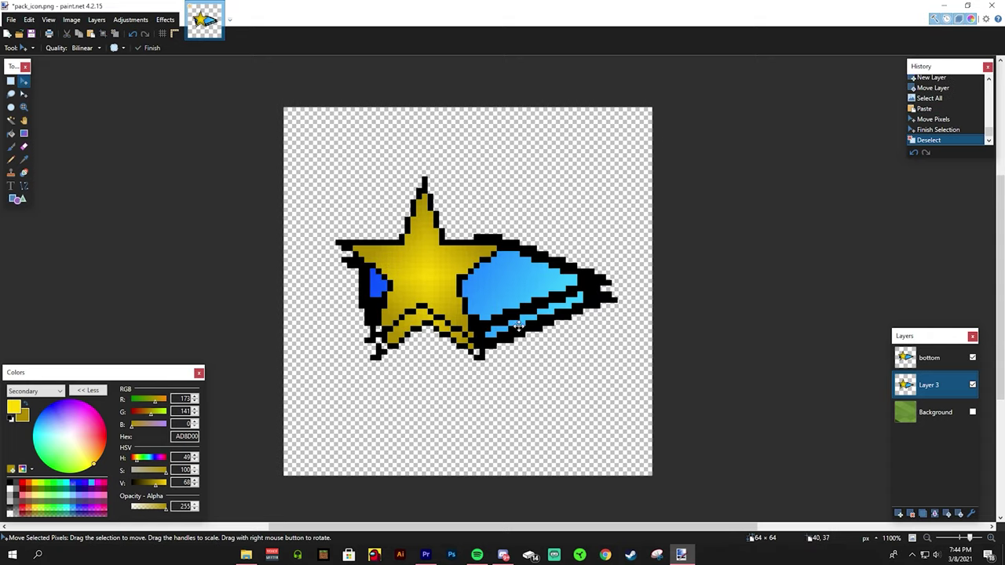
- Hide the bottom layer so only the offset copy on Layer 3 shows
{"action": "left_click", "coordinate": [972, 358]}
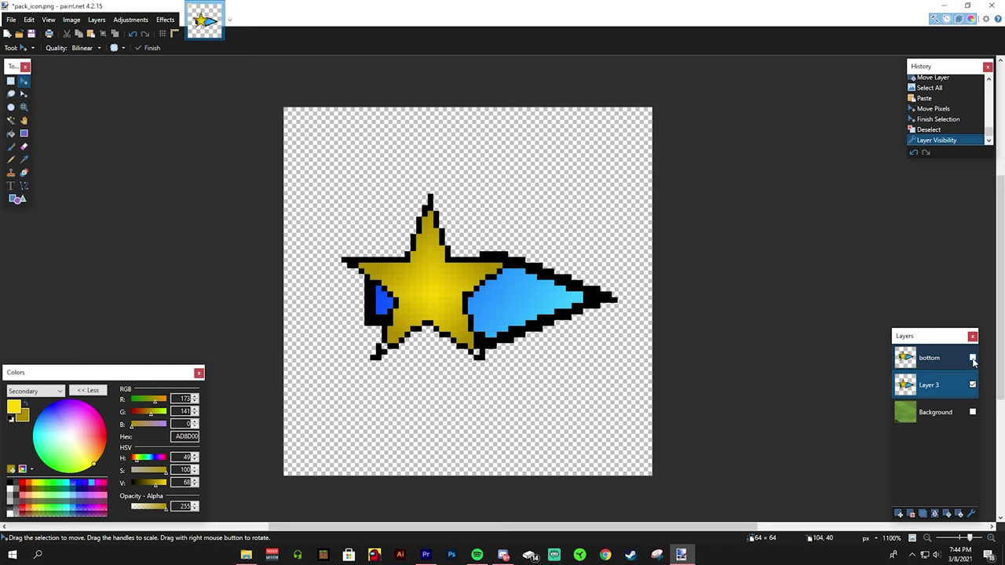
{"action": "left_click", "coordinate": [972, 359]}
{"action": "left_click", "coordinate": [972, 359]}
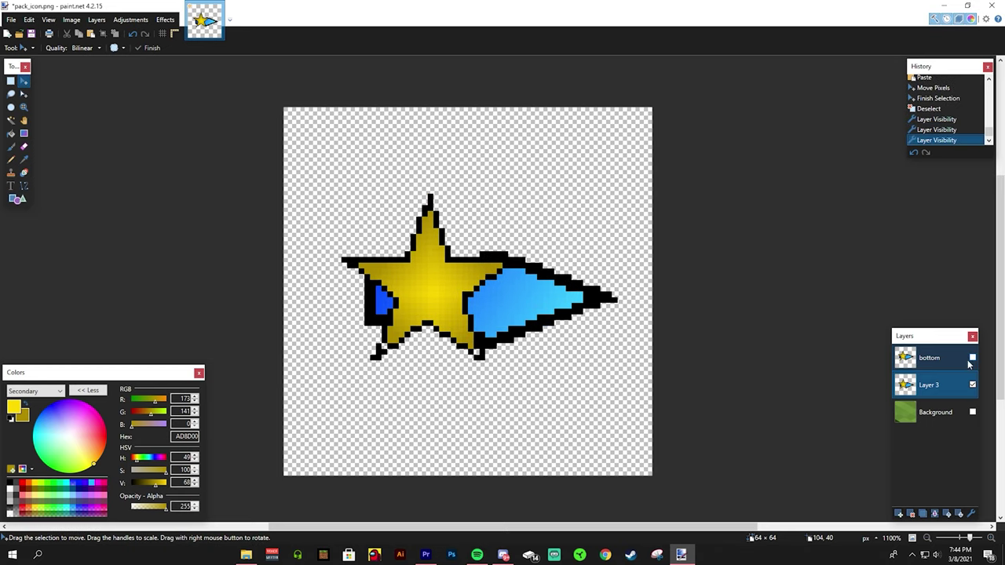
{"action": "left_click", "coordinate": [934, 385]}
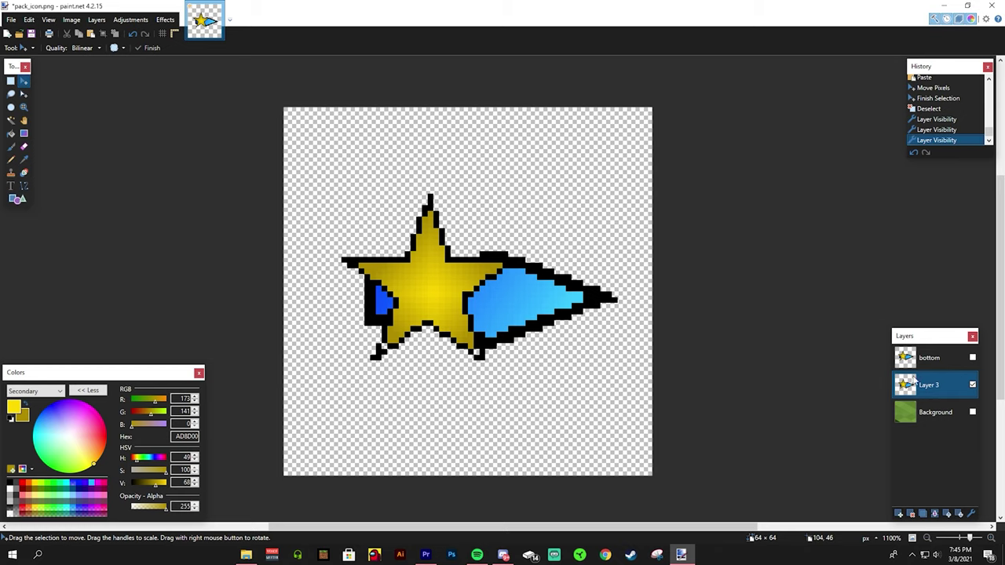
{"action": "key", "text": "ctrl+a"}
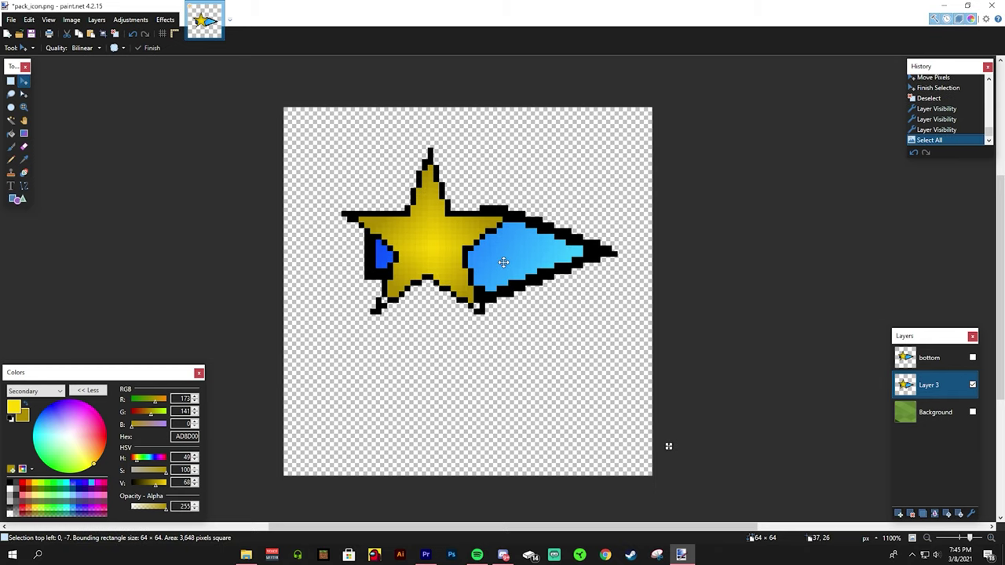
{"action": "left_click_drag", "start_coordinate": [666, 444], "coordinate": [674, 498]}
{"action": "key", "text": "ctrl+z"}
{"action": "key", "text": "ctrl+z"}
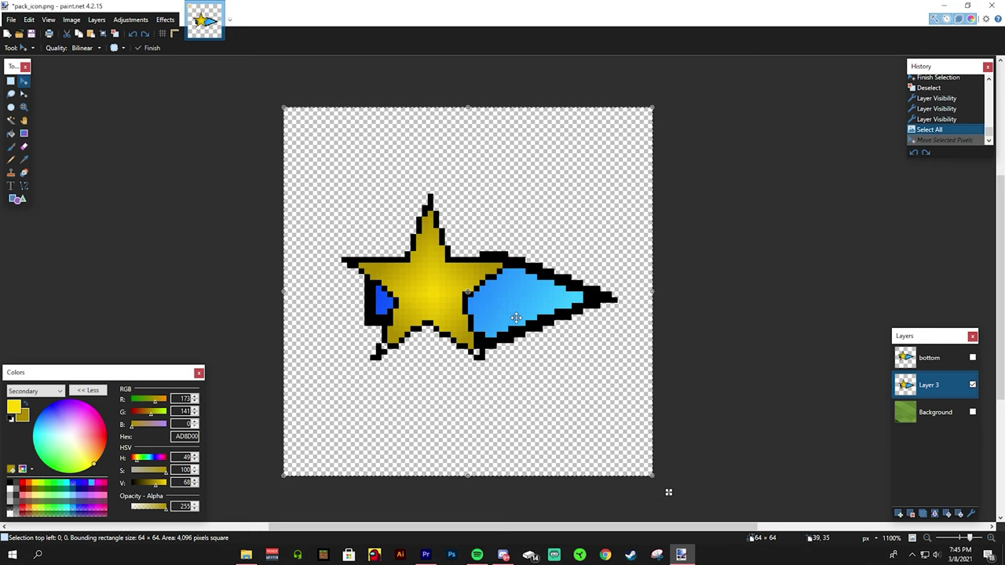
{"action": "left_click", "coordinate": [972, 359]}
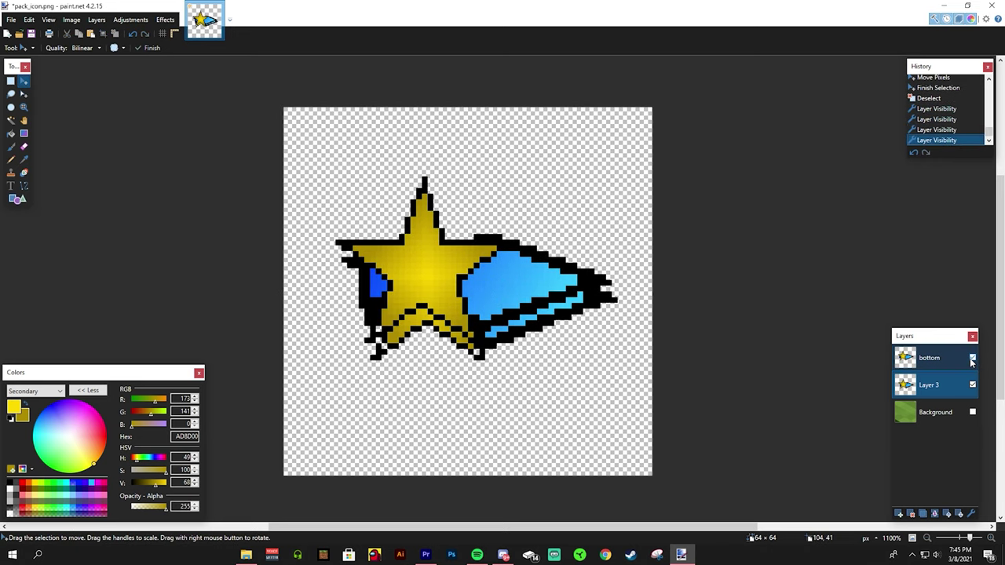
{"action": "left_click", "coordinate": [972, 358]}
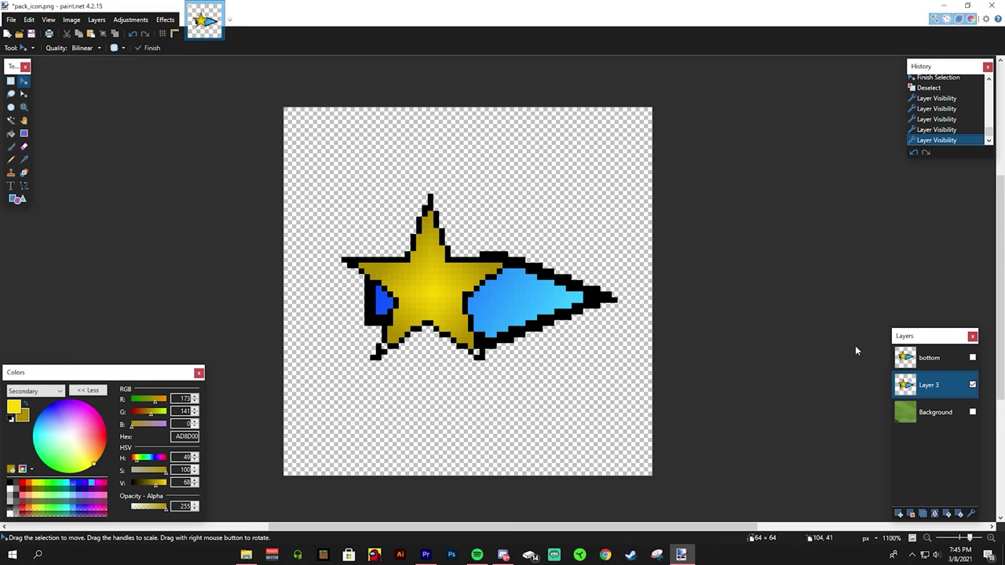
- Darken the star copy on Layer 3 with Brightness / Contrast (brightness -100, contrast raised)
{"action": "left_click", "coordinate": [11, 135]}
{"action": "key", "text": "s"}
{"action": "key", "text": "s"}
{"action": "key", "text": "s"}
{"action": "key", "text": "s"}
{"action": "left_click", "coordinate": [436, 300]}
{"action": "left_click", "coordinate": [511, 298], "text": "ctrl"}
{"action": "left_click", "coordinate": [10, 135]}
{"action": "key", "text": "ctrl+d"}
{"action": "left_click", "coordinate": [130, 19]}
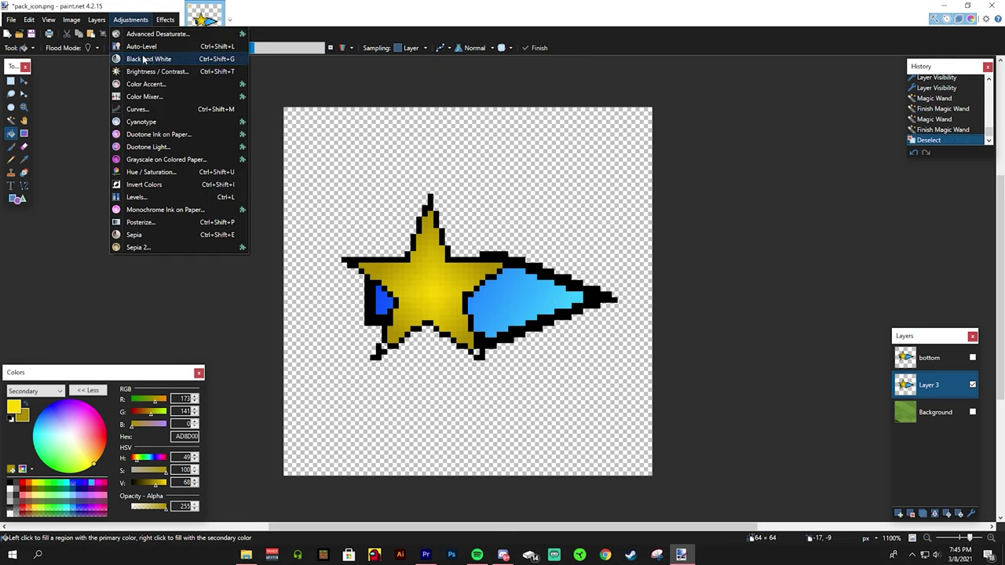
{"action": "left_click", "coordinate": [148, 73]}
{"action": "left_click_drag", "start_coordinate": [480, 240], "coordinate": [680, 245]}
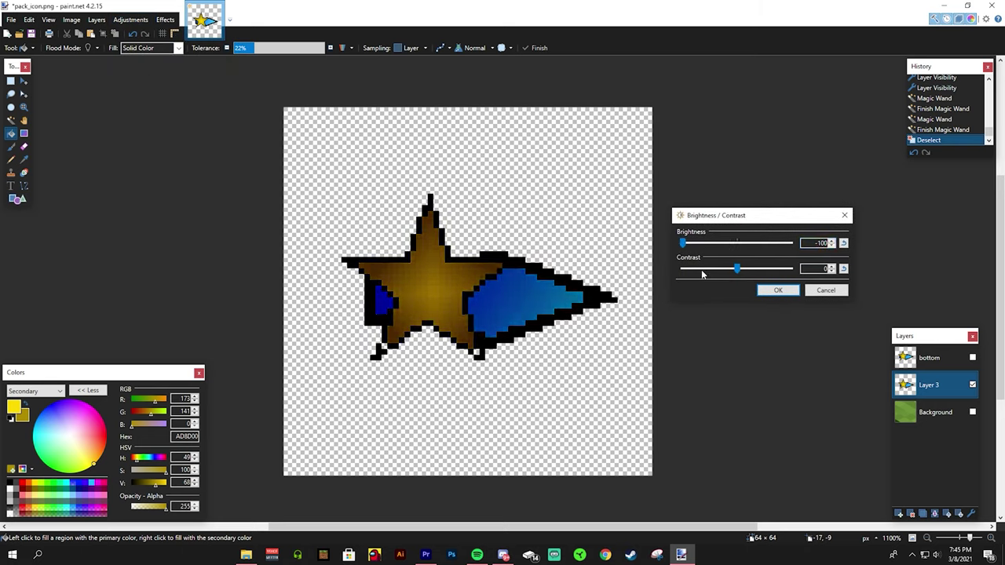
{"action": "left_click_drag", "start_coordinate": [736, 269], "coordinate": [760, 271]}
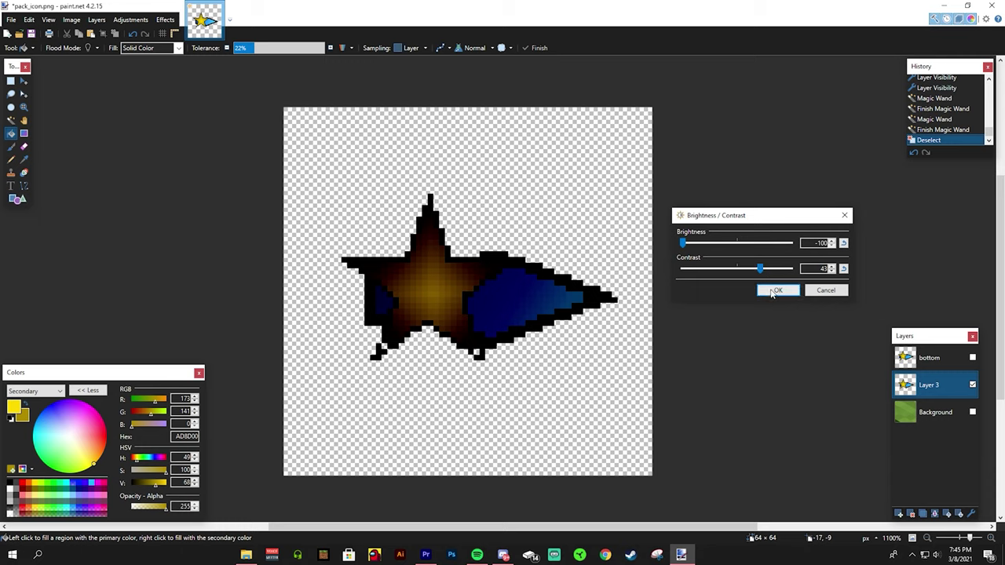
{"action": "left_click", "coordinate": [778, 290]}
- Show the bottom layer again and merge it down into Layer 3
{"action": "left_click", "coordinate": [971, 358]}
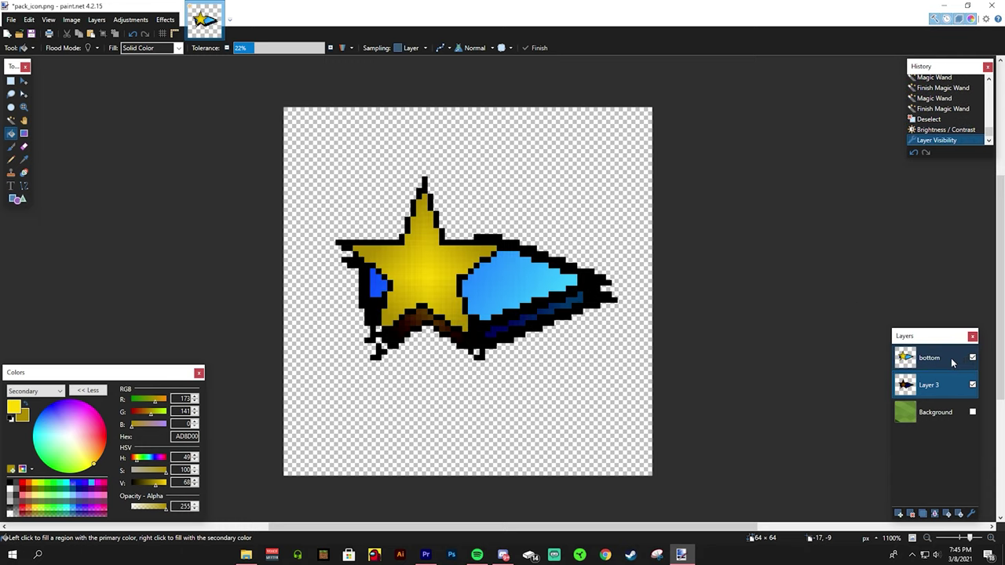
{"action": "left_click", "coordinate": [942, 357]}
{"action": "left_click", "coordinate": [934, 513]}
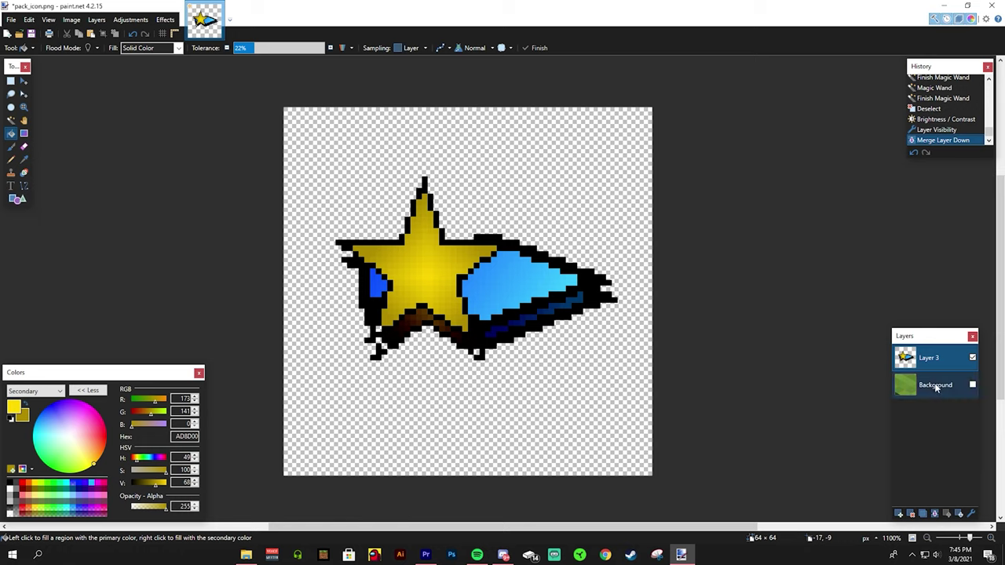
- Replace the Background with a new Layer 2 below Layer 3, filled dark grey 404040
{"action": "left_click", "coordinate": [937, 385]}
{"action": "right_click", "coordinate": [19, 487]}
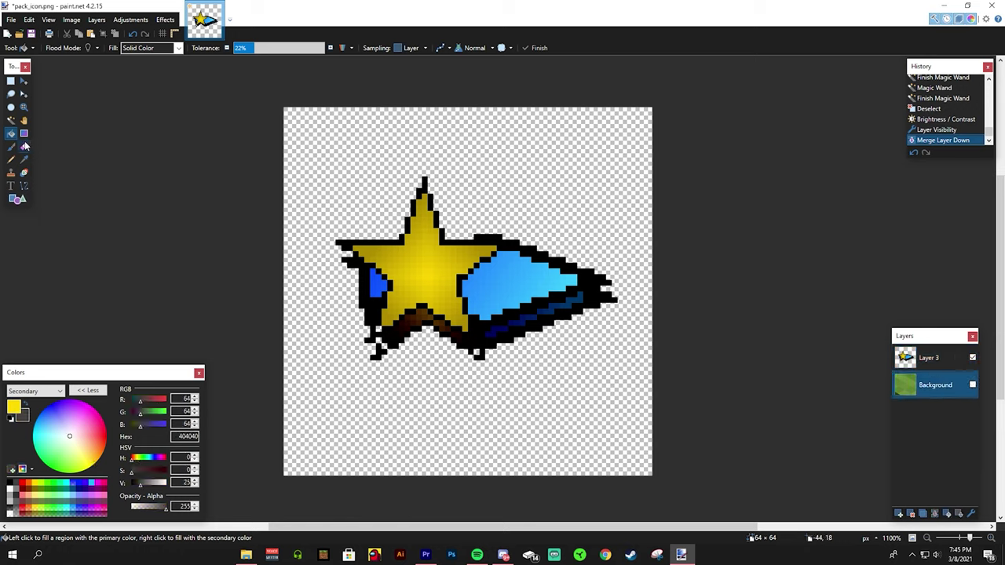
{"action": "right_click", "coordinate": [448, 415]}
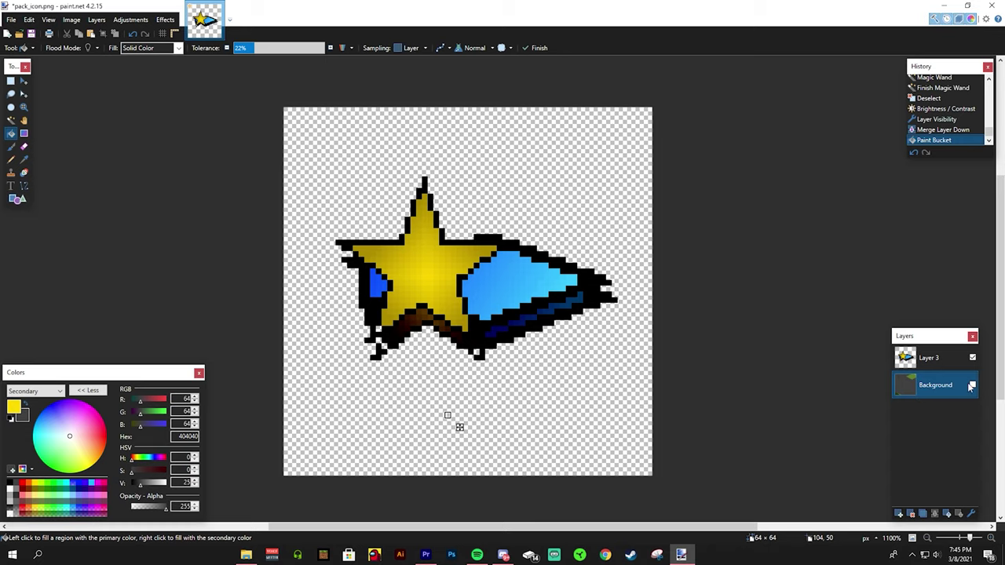
{"action": "left_click", "coordinate": [911, 513]}
{"action": "left_click", "coordinate": [899, 513]}
{"action": "left_click", "coordinate": [958, 513]}
{"action": "right_click", "coordinate": [487, 396]}
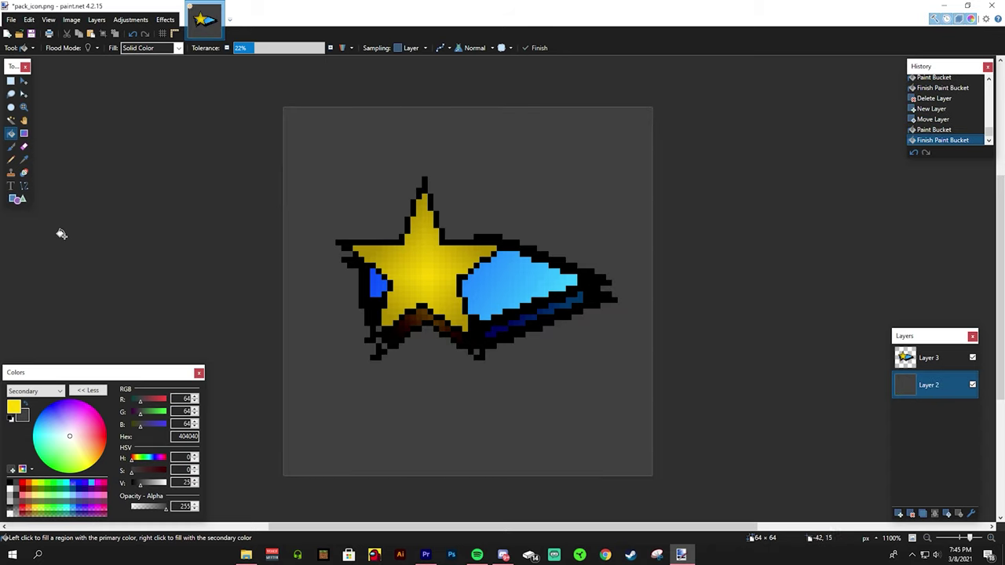
- Paint yellow dots across Layer 2 with a width-20 brush and the Percent 20 pattern
{"action": "left_click", "coordinate": [11, 146]}
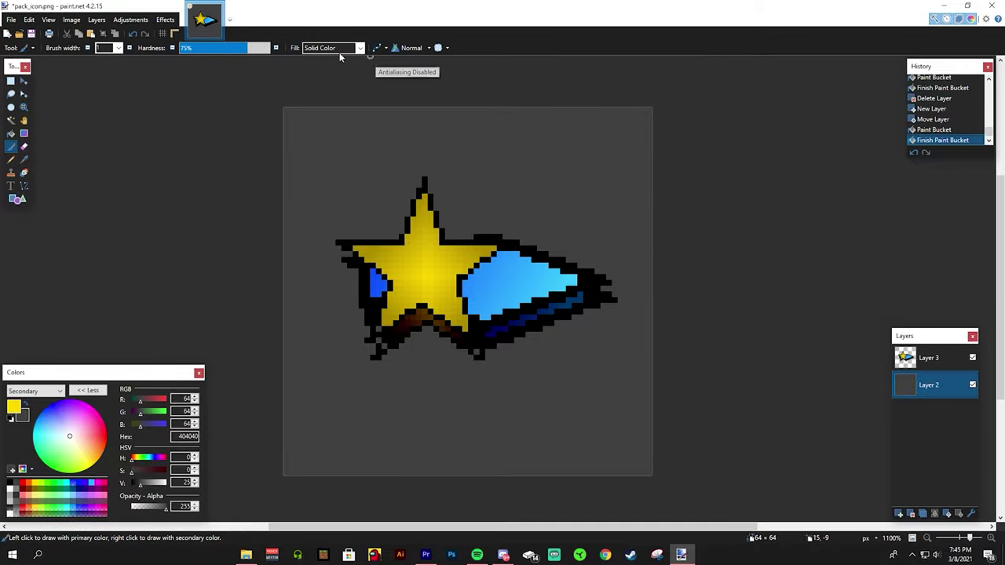
{"action": "left_click", "coordinate": [116, 48]}
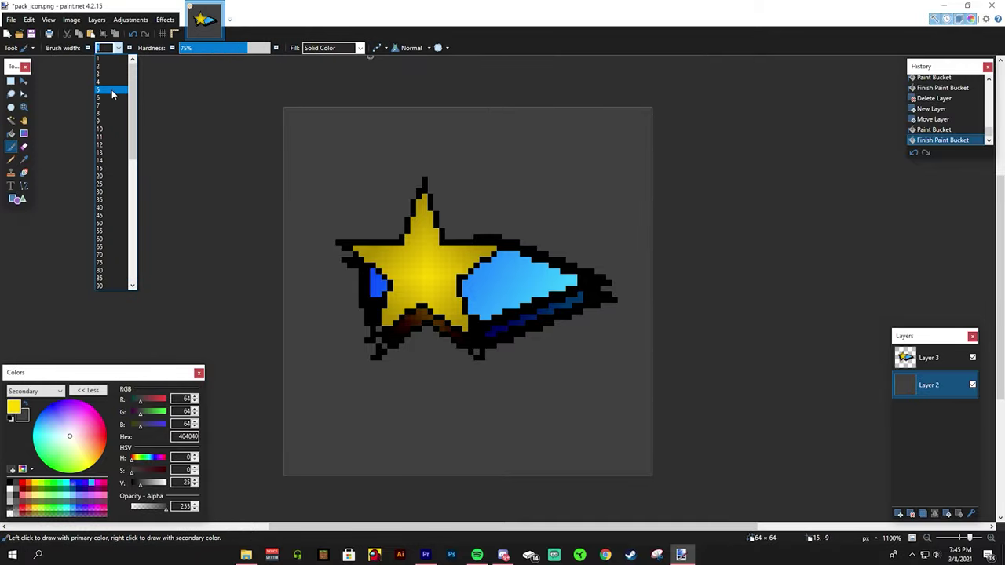
{"action": "left_click", "coordinate": [117, 63]}
{"action": "left_click", "coordinate": [118, 48]}
{"action": "left_click", "coordinate": [117, 86]}
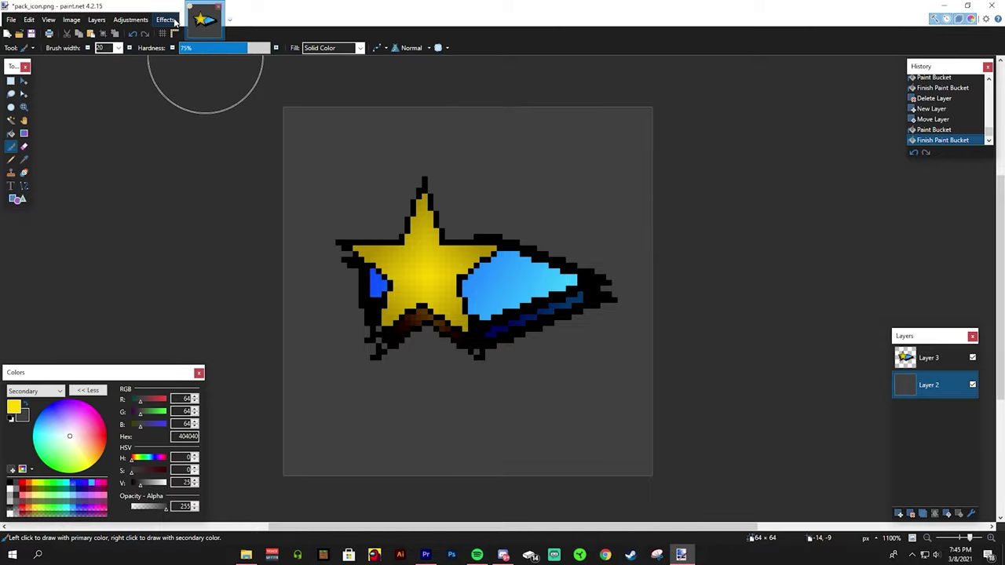
{"action": "left_click", "coordinate": [337, 49]}
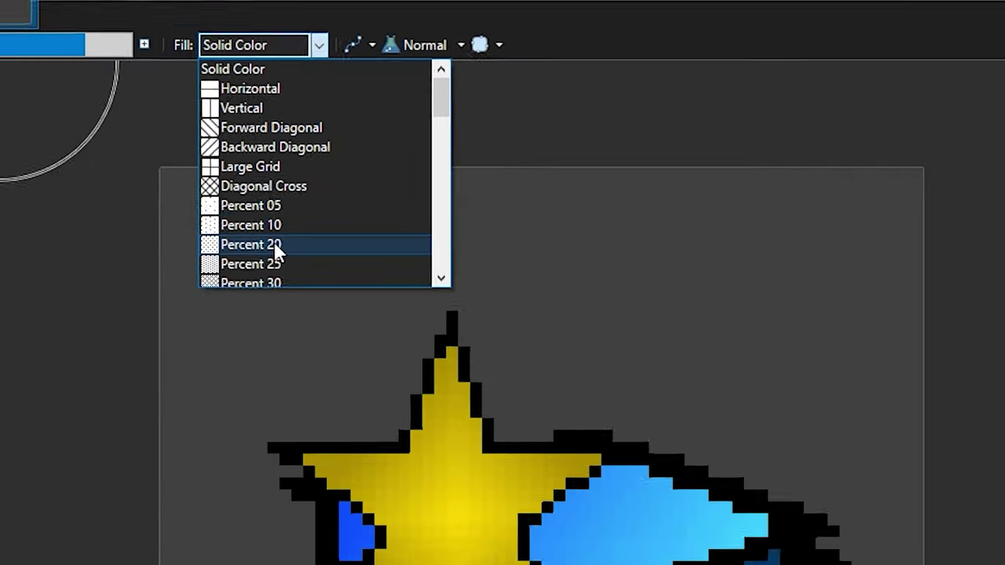
{"action": "left_click", "coordinate": [276, 248]}
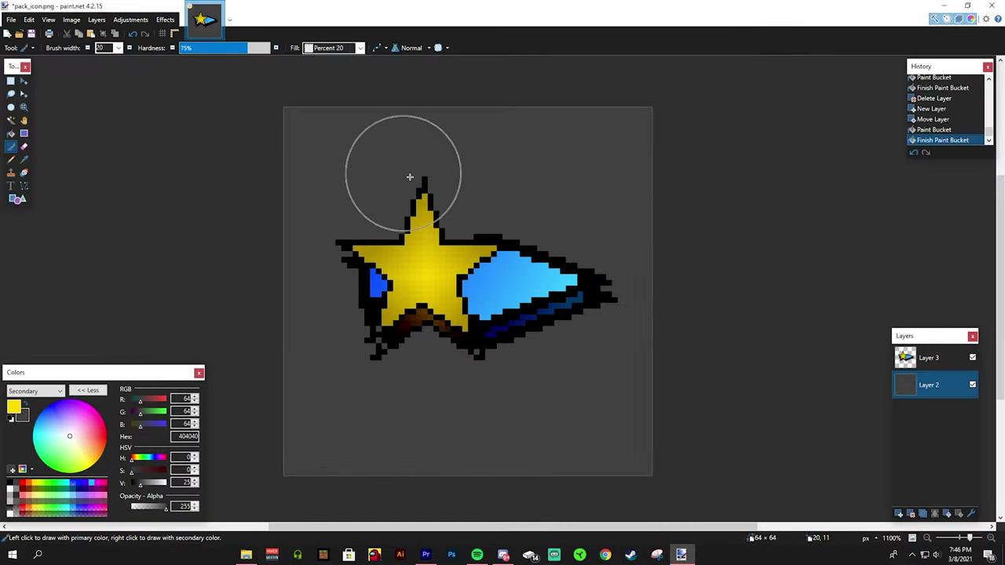
{"action": "mouse_move", "coordinate": [415, 304]}
{"action": "left_mouse_down"}
{"action": "mouse_move", "coordinate": [263, 412]}
{"action": "mouse_move", "coordinate": [661, 564]}
{"action": "left_mouse_up"}
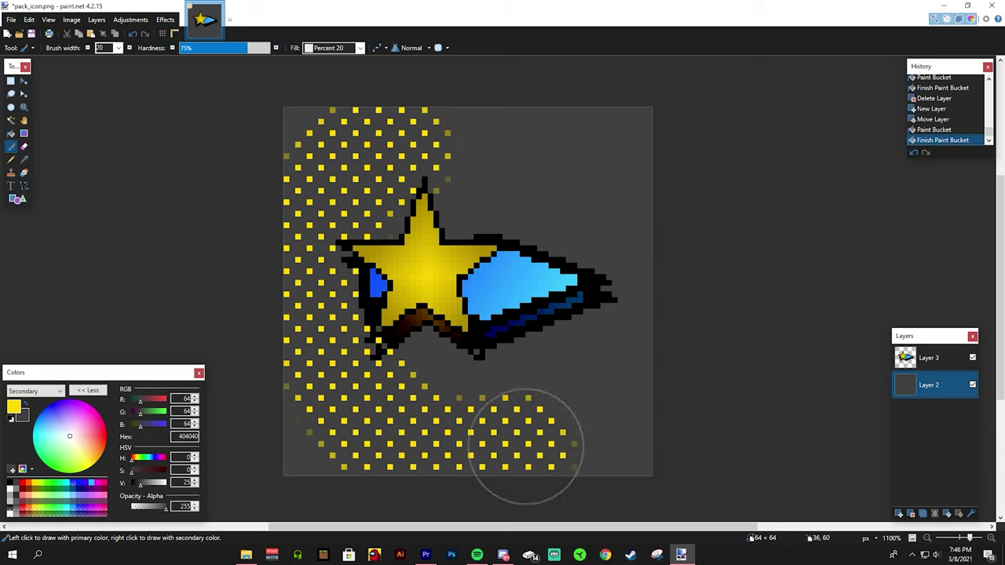
{"action": "mouse_move", "coordinate": [524, 446]}
{"action": "left_mouse_down"}
{"action": "mouse_move", "coordinate": [596, 300]}
{"action": "mouse_move", "coordinate": [301, 444]}
{"action": "mouse_move", "coordinate": [598, 450]}
{"action": "mouse_move", "coordinate": [649, 283]}
{"action": "mouse_move", "coordinate": [423, 308]}
{"action": "mouse_move", "coordinate": [536, 240]}
{"action": "mouse_move", "coordinate": [481, 142]}
{"action": "mouse_move", "coordinate": [238, 231]}
{"action": "mouse_move", "coordinate": [414, 307]}
{"action": "mouse_move", "coordinate": [352, 120]}
{"action": "mouse_move", "coordinate": [259, 204]}
{"action": "left_mouse_up"}
{"action": "scroll", "coordinate": [578, 329], "scroll_direction": "down", "scroll_amount": 6}
{"action": "scroll", "coordinate": [578, 333], "scroll_direction": "up", "scroll_amount": 5}
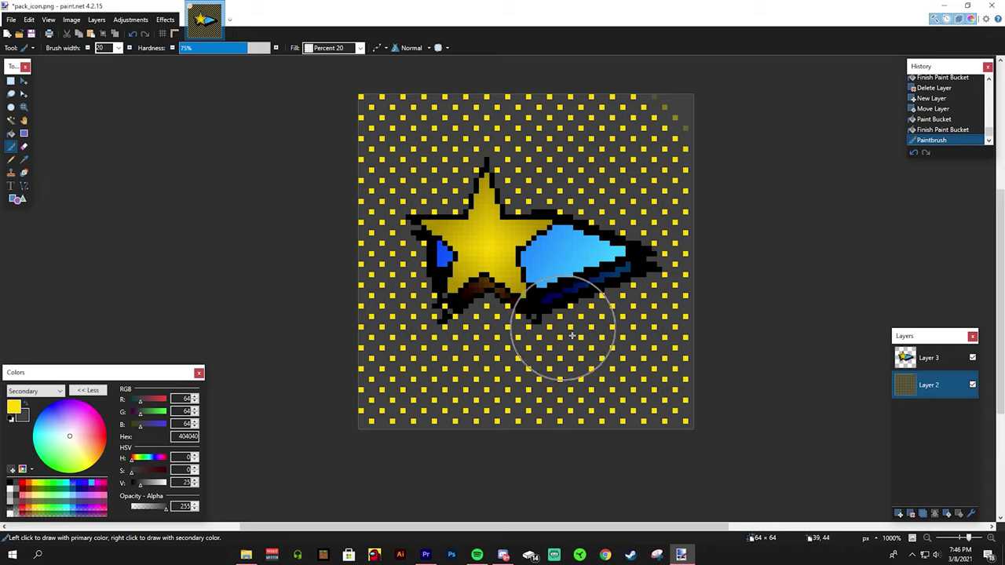
- Move the dotted Layer 2 above the star layer, Layer 3
{"action": "left_click", "coordinate": [930, 365]}
{"action": "left_click", "coordinate": [935, 514]}
{"action": "key", "text": "ctrl+z"}
{"action": "left_click", "coordinate": [928, 393]}
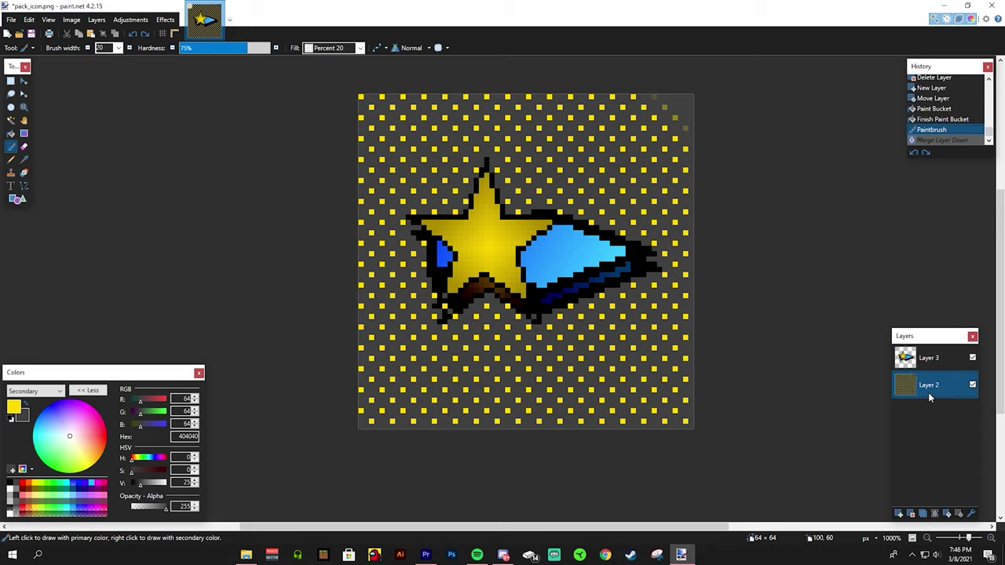
{"action": "left_click", "coordinate": [947, 514]}
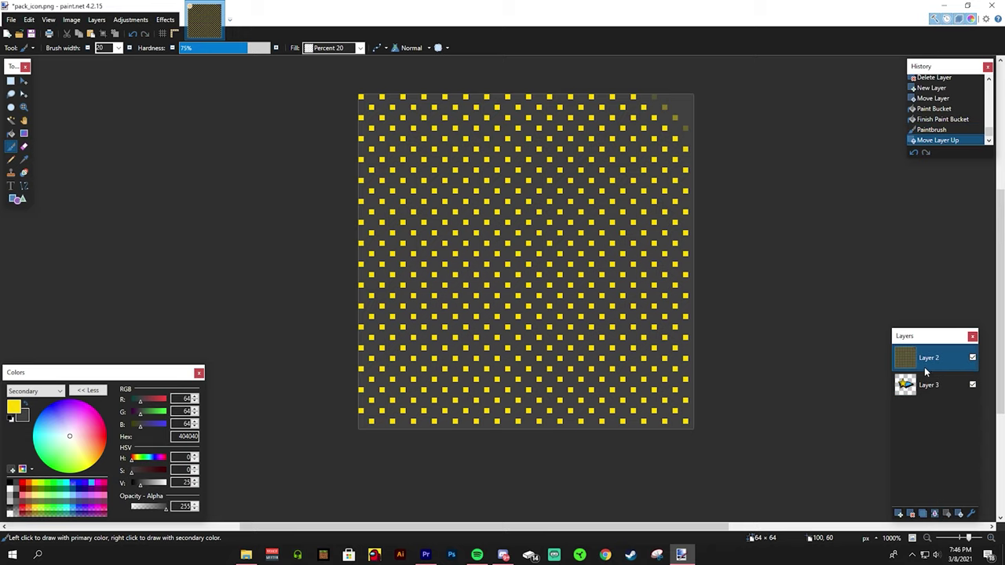
- Undo the layer move and merge the star down onto the dotted background
{"action": "key", "text": "ctrl+z"}
{"action": "left_click", "coordinate": [935, 514]}
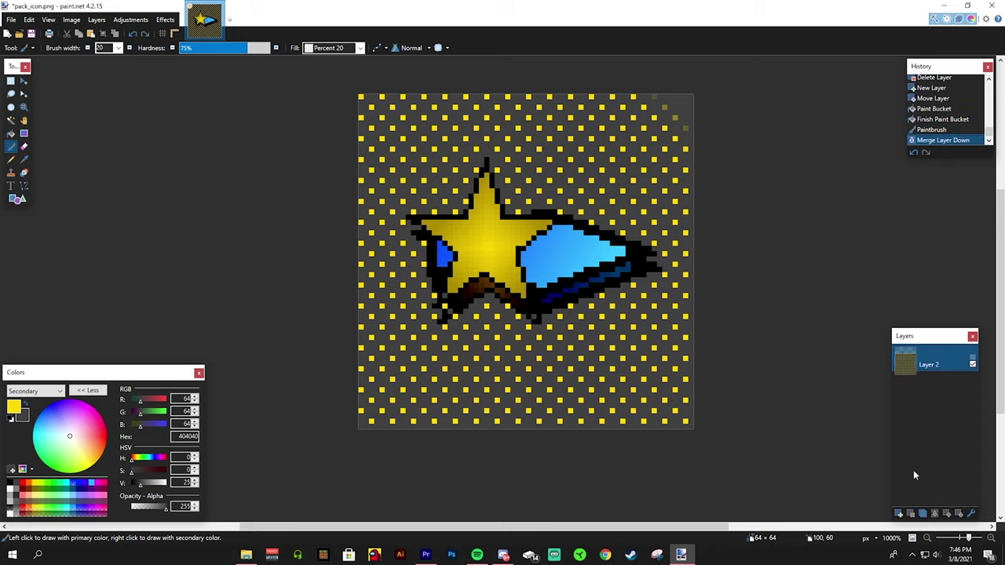
{"action": "scroll", "coordinate": [617, 348], "scroll_direction": "down", "scroll_amount": 4}
{"action": "scroll", "coordinate": [664, 293], "scroll_direction": "up", "scroll_amount": 3}
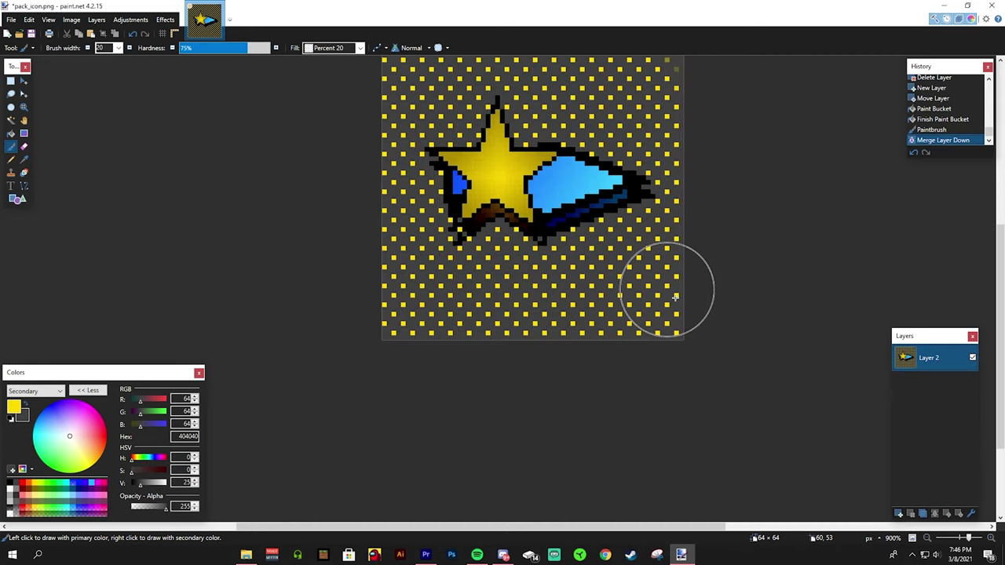
- Save the icon as a PNG, replacing the existing pack_icon.png
{"action": "key", "text": "ctrl+shift+s"}
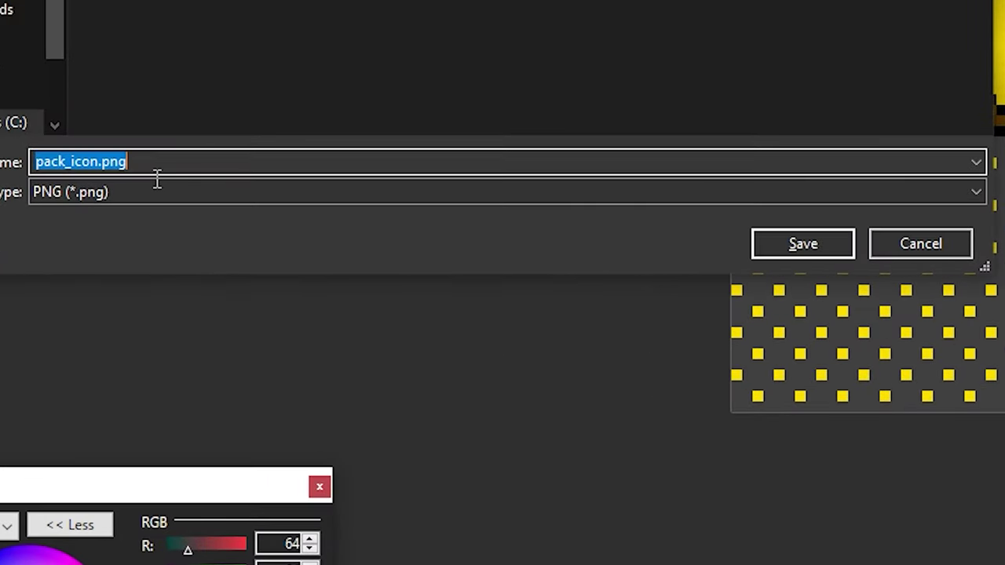
{"action": "left_click", "coordinate": [109, 242]}
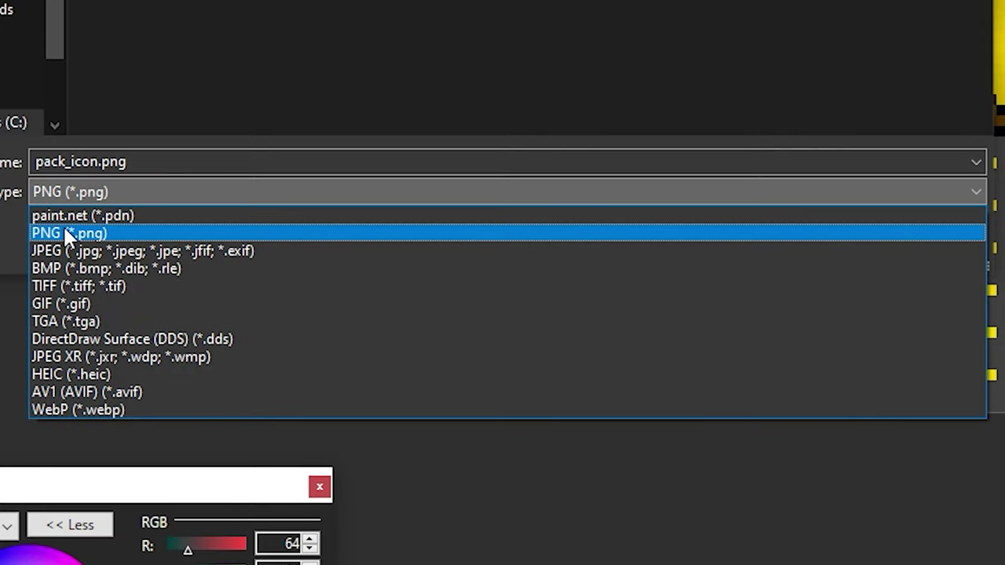
{"action": "left_click", "coordinate": [88, 233]}
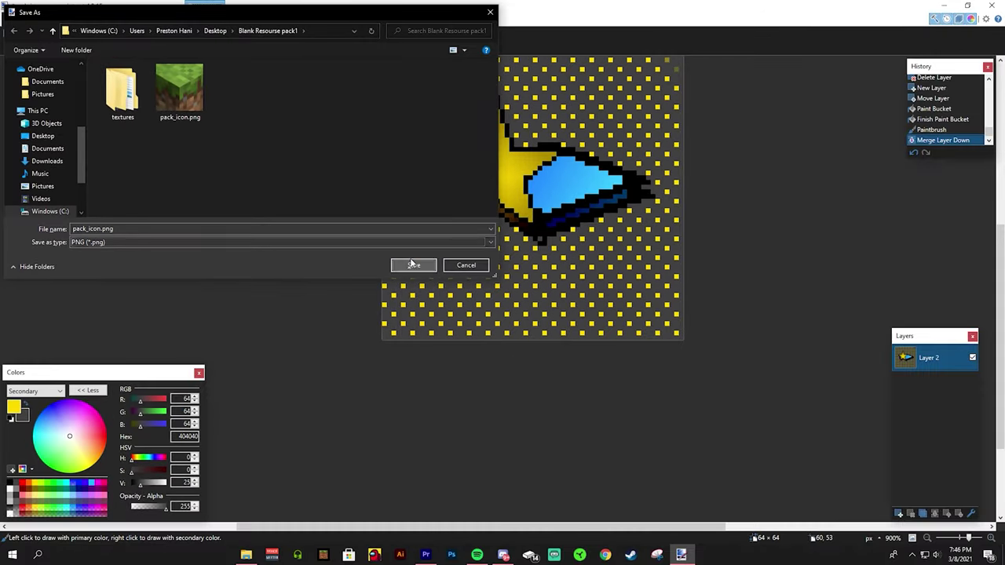
{"action": "left_click", "coordinate": [412, 265]}
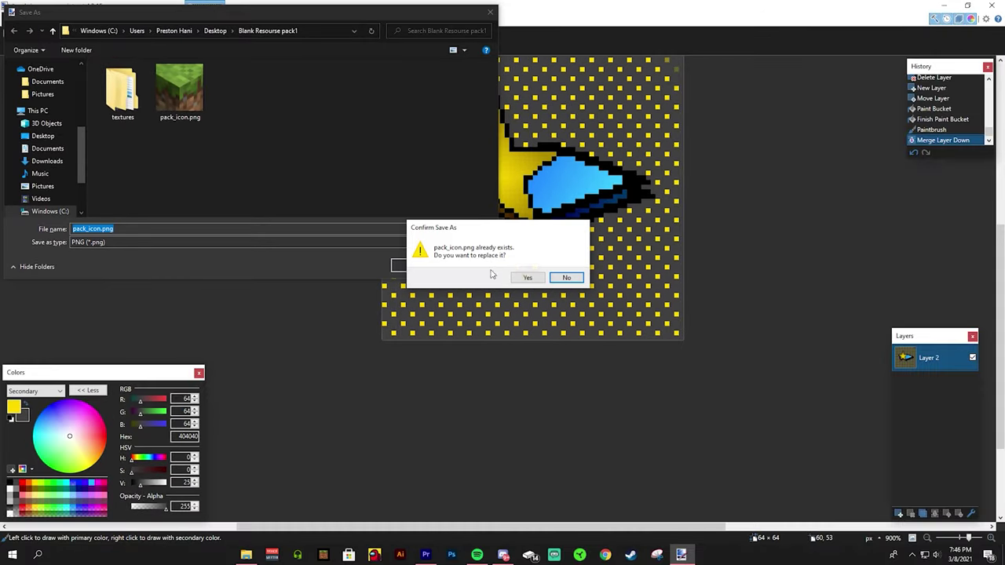
{"action": "left_click", "coordinate": [533, 280]}
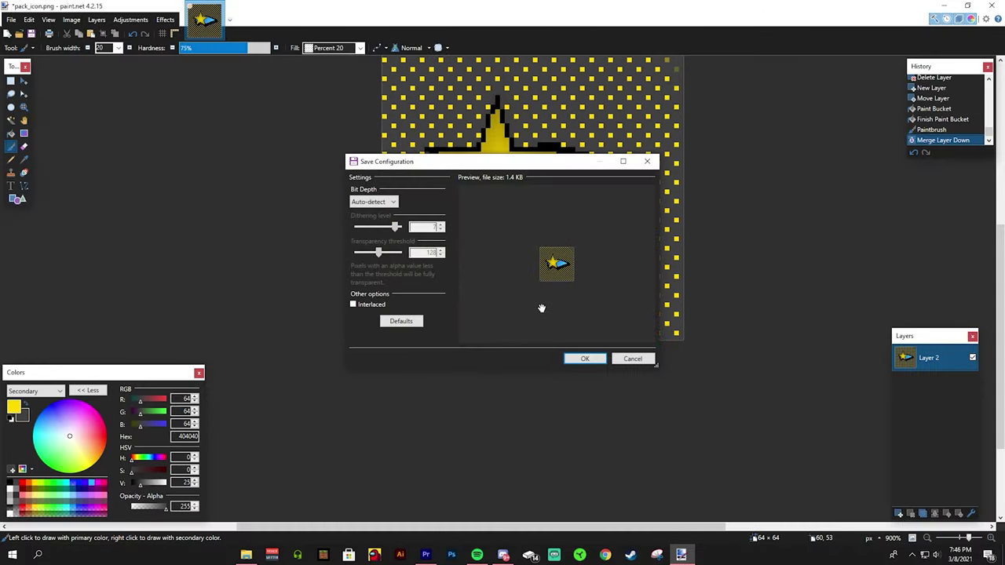
{"action": "left_click", "coordinate": [583, 358]}
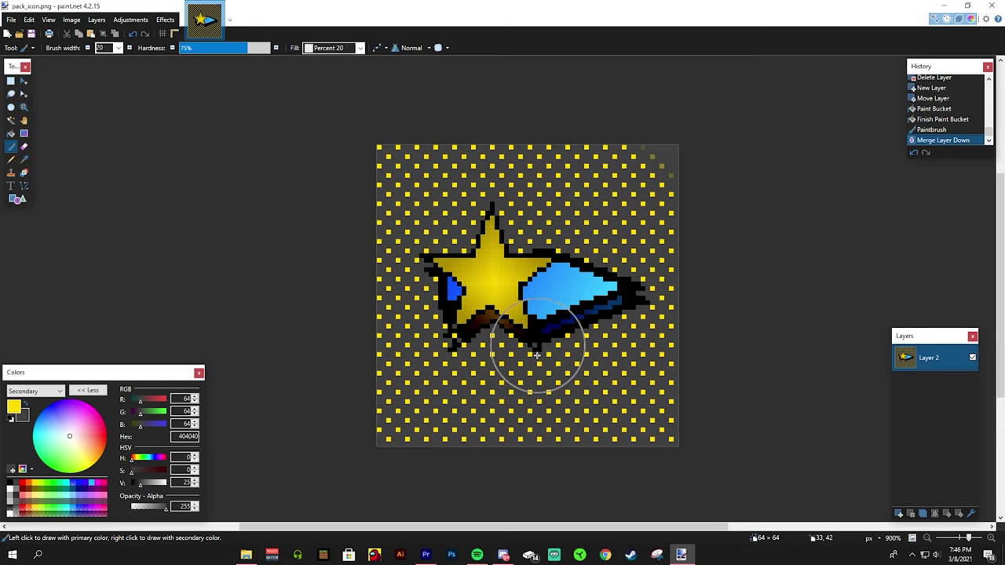
{"action": "left_click", "coordinate": [946, 6]}
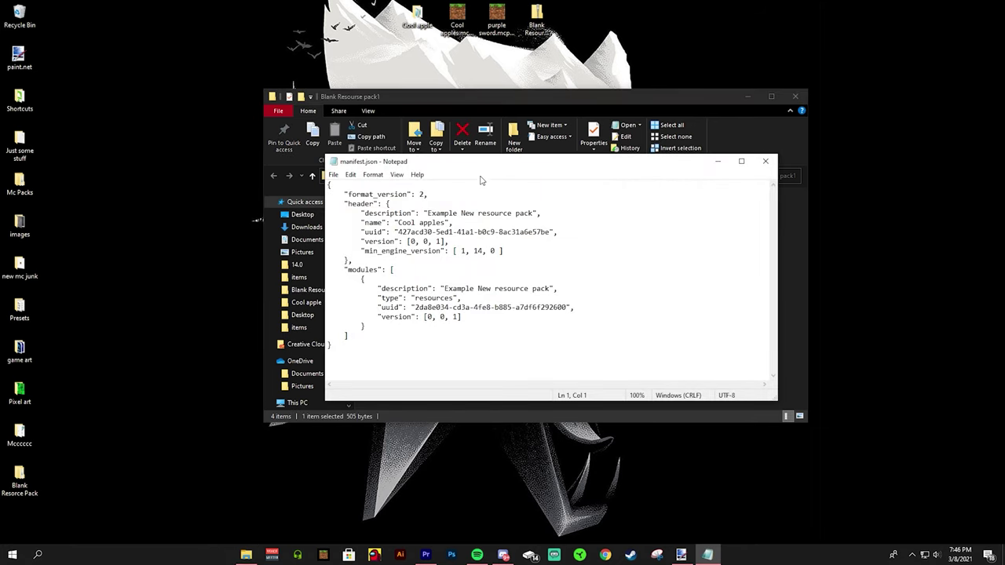
- Change the manifest header name from Cool apples to Cool apples v2
{"action": "mouse_move", "coordinate": [481, 164]}
{"action": "left_mouse_down"}
{"action": "mouse_move", "coordinate": [484, 182]}
{"action": "mouse_move", "coordinate": [482, 149]}
{"action": "mouse_move", "coordinate": [484, 161]}
{"action": "mouse_move", "coordinate": [517, 179]}
{"action": "mouse_move", "coordinate": [637, 207]}
{"action": "mouse_move", "coordinate": [466, 173]}
{"action": "left_mouse_up"}
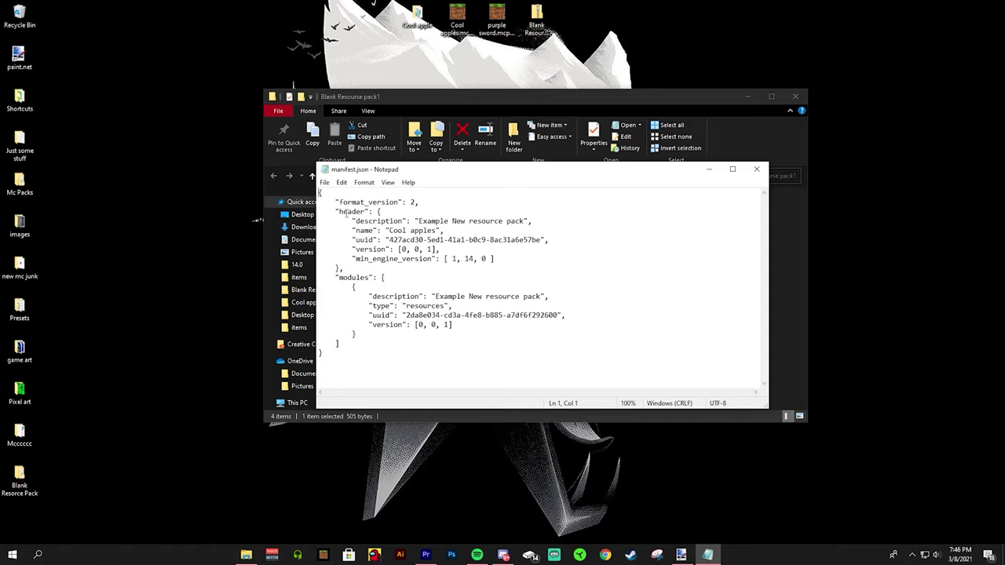
{"action": "left_click_drag", "start_coordinate": [362, 225], "coordinate": [383, 240]}
{"action": "left_click", "coordinate": [583, 272]}
{"action": "left_click_drag", "start_coordinate": [510, 170], "coordinate": [540, 170]}
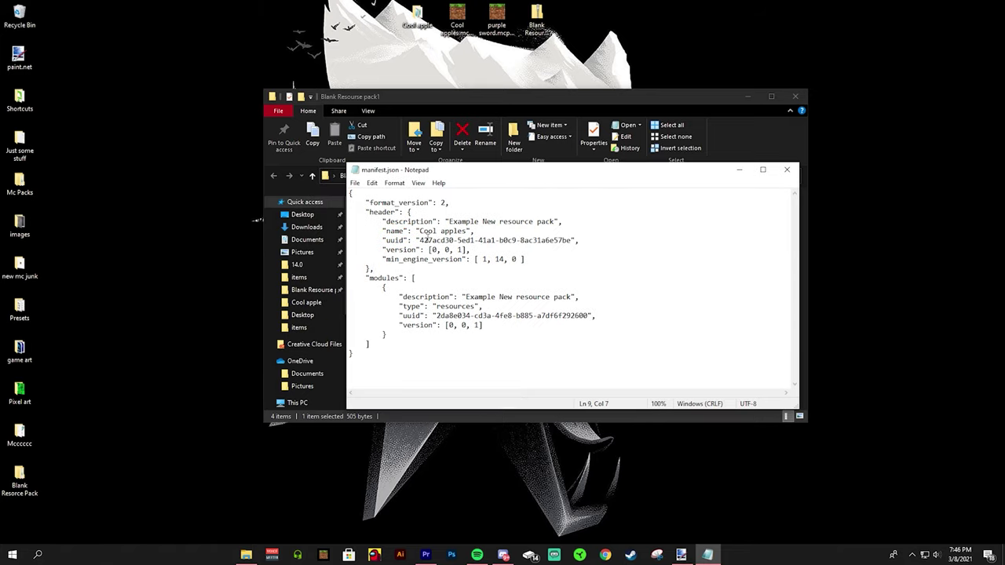
{"action": "left_click_drag", "start_coordinate": [430, 235], "coordinate": [471, 233]}
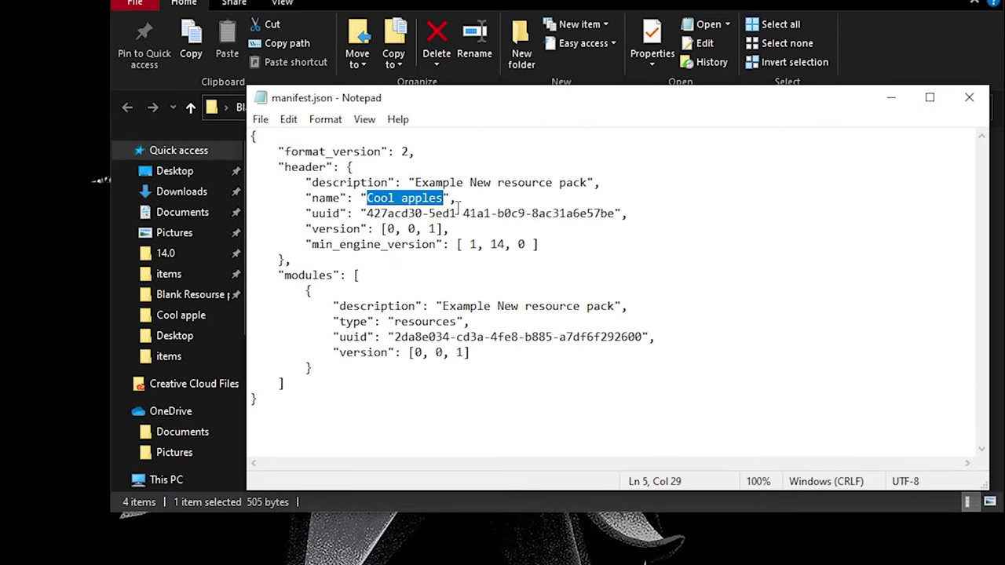
{"action": "key", "text": "Right"}
{"action": "type", "text": "v2"}
{"action": "key", "text": "Left"}
{"action": "key", "text": "Left"}
{"action": "key", "text": "End"}
- Replace the header description 'Example New resource pack' with a 'Made by' credit
{"action": "left_click_drag", "start_coordinate": [416, 184], "coordinate": [589, 197]}
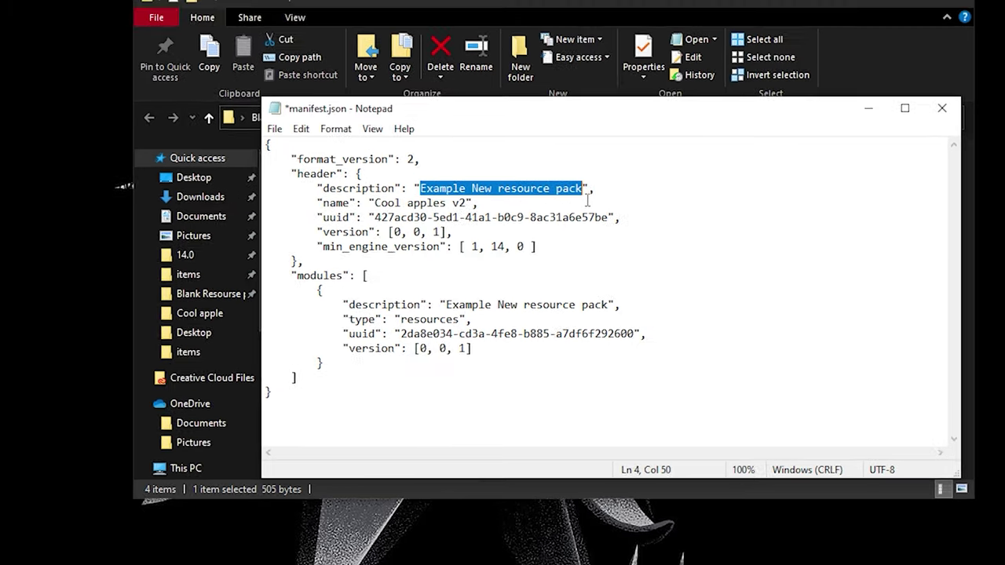
{"action": "type", "text": "Made by"}
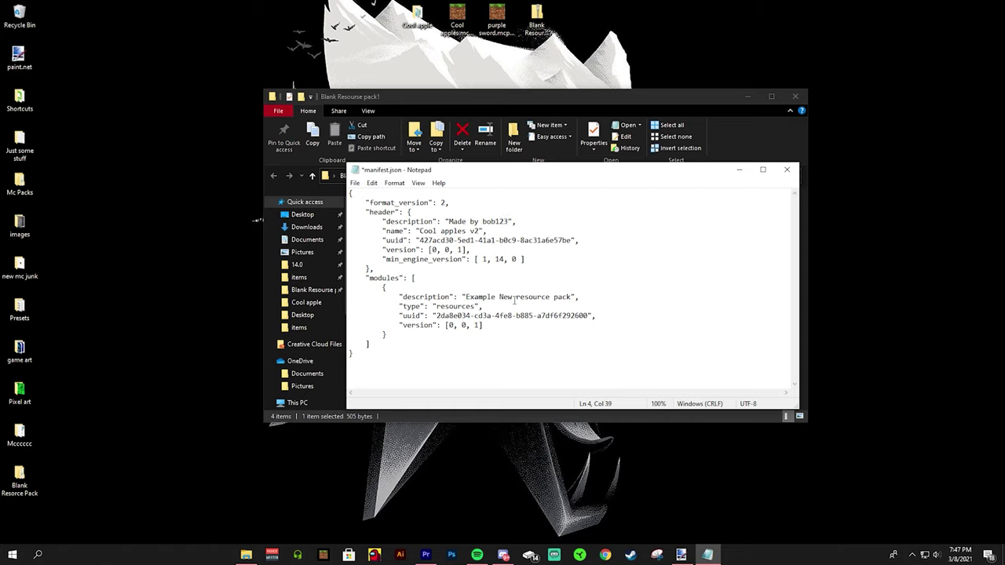
{"action": "left_click_drag", "start_coordinate": [532, 173], "coordinate": [706, 220]}
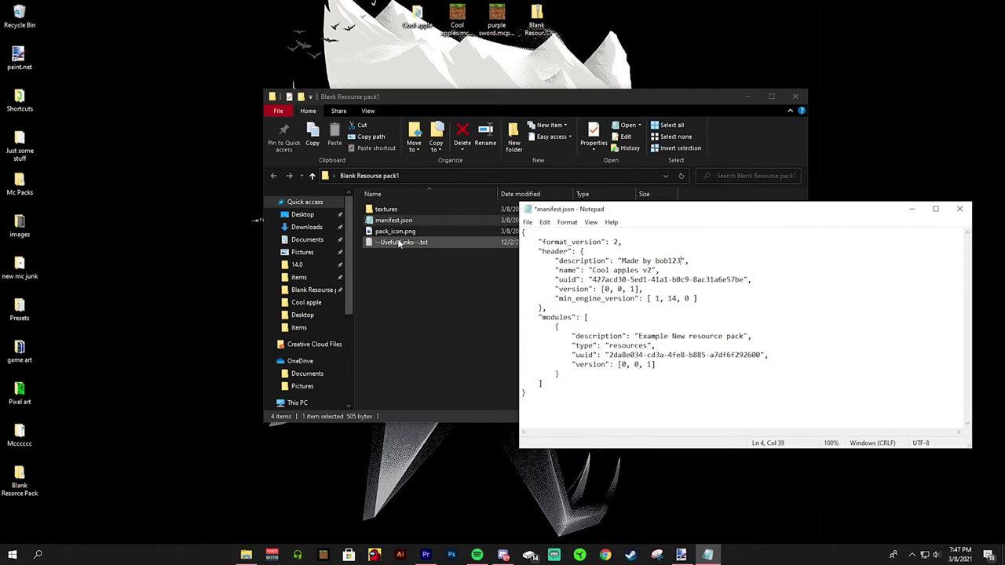
- Open --Useful Links--.txt, copy the uuidgenerator.net address, and switch to Chrome
{"action": "double_click", "coordinate": [401, 244]}
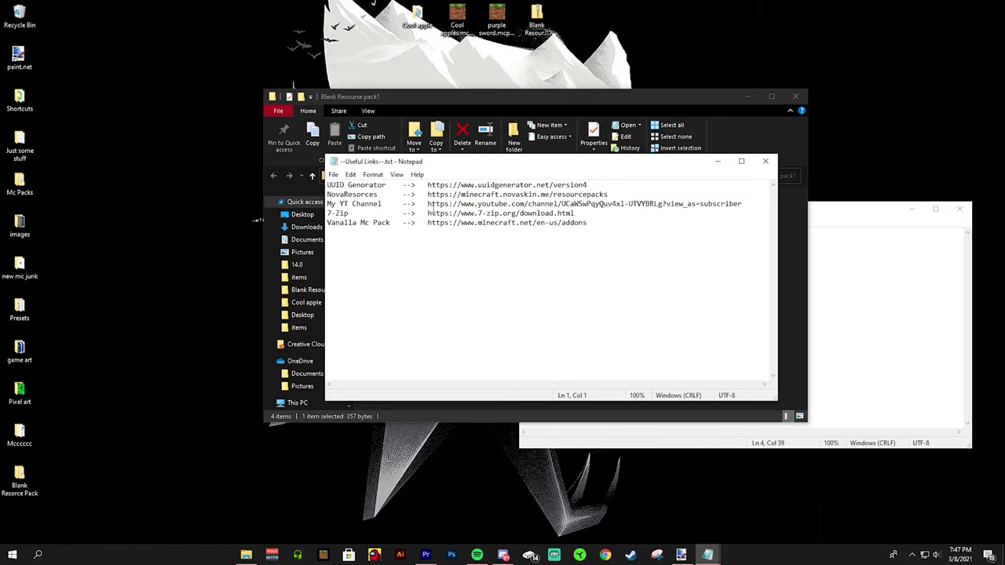
{"action": "left_click_drag", "start_coordinate": [430, 187], "coordinate": [601, 188]}
{"action": "key", "text": "ctrl+c"}
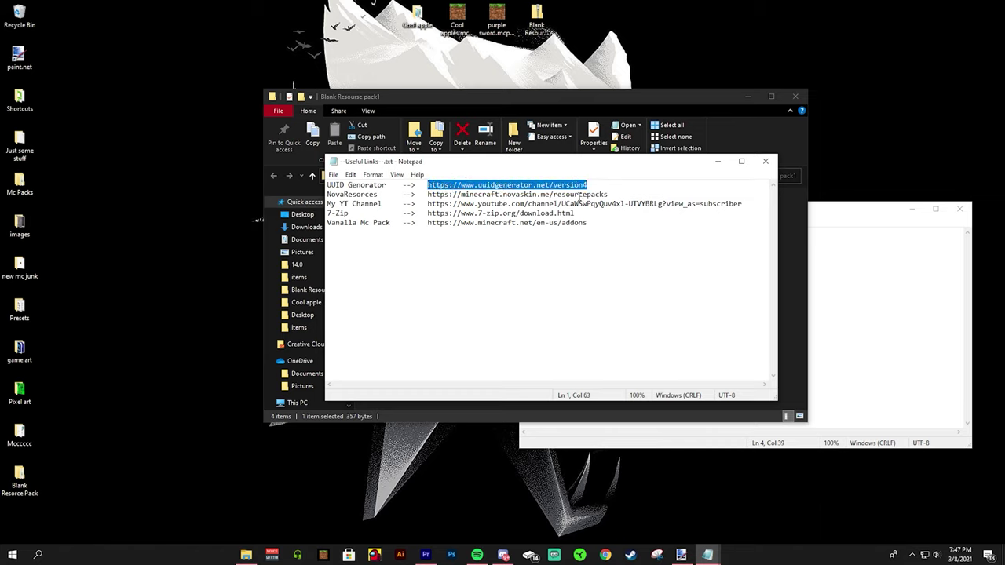
{"action": "left_click", "coordinate": [606, 555]}
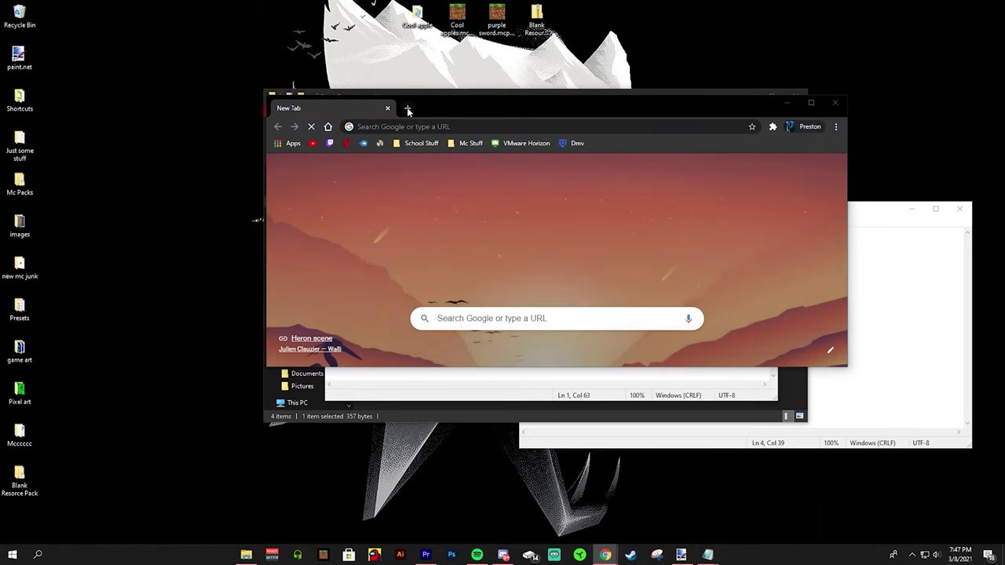
- Load uuidgenerator.net in Chrome and shrink the browser window to the upper left
{"action": "left_click", "coordinate": [404, 108]}
{"action": "left_click", "coordinate": [387, 107]}
{"action": "left_click", "coordinate": [394, 128]}
{"action": "key", "text": "ctrl+v"}
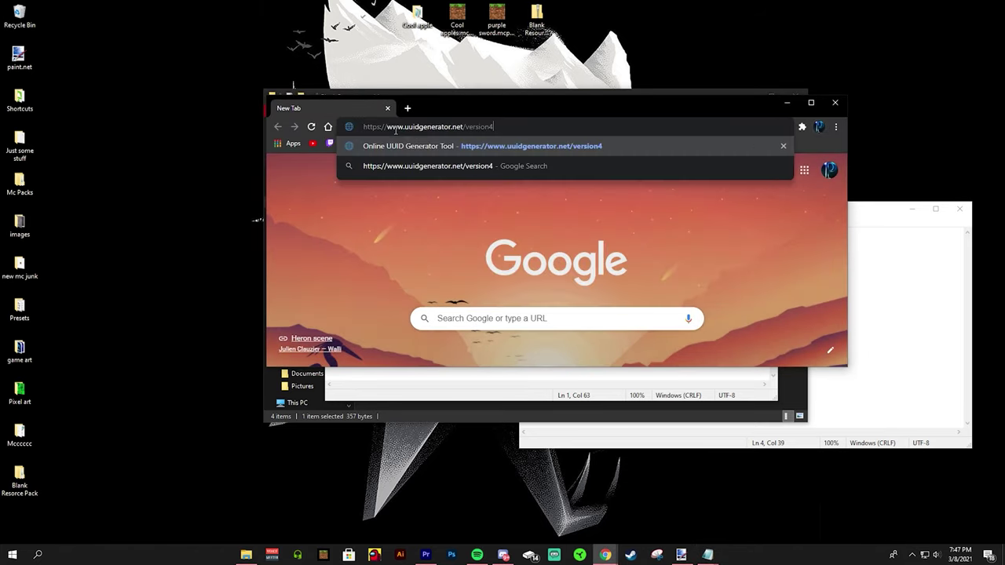
{"action": "key", "text": "Return"}
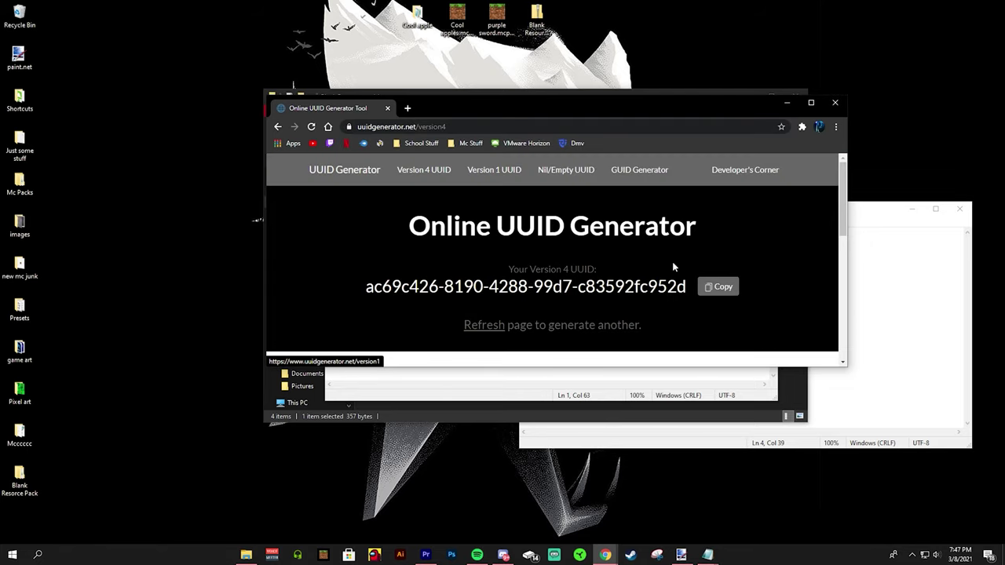
{"action": "left_click", "coordinate": [811, 103]}
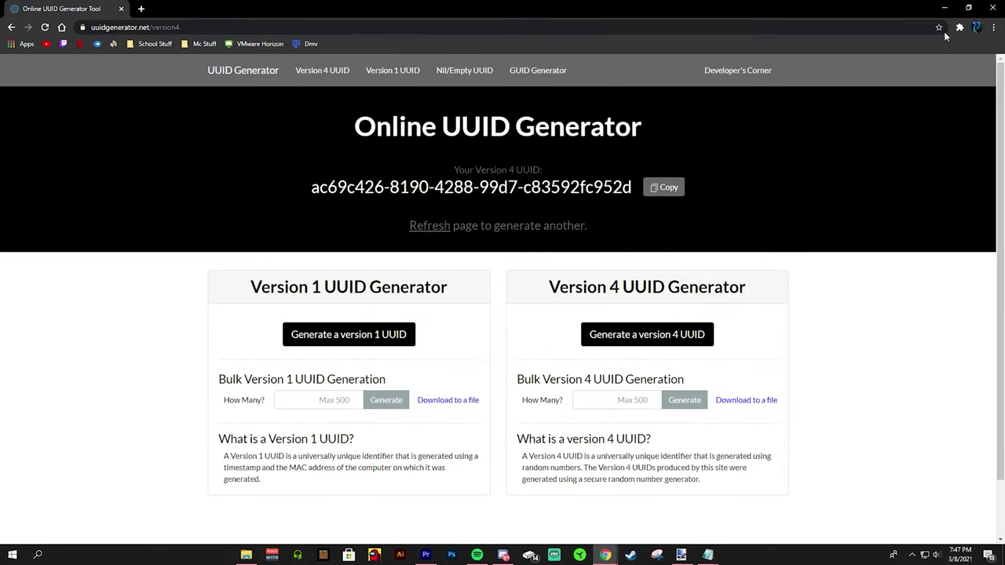
{"action": "left_click", "coordinate": [968, 7]}
{"action": "left_click_drag", "start_coordinate": [847, 196], "coordinate": [536, 196]}
{"action": "left_click_drag", "start_coordinate": [443, 108], "coordinate": [316, 59]}
- Copy a fresh version 4 UUID into the manifest's header uuid field
{"action": "left_click", "coordinate": [185, 78]}
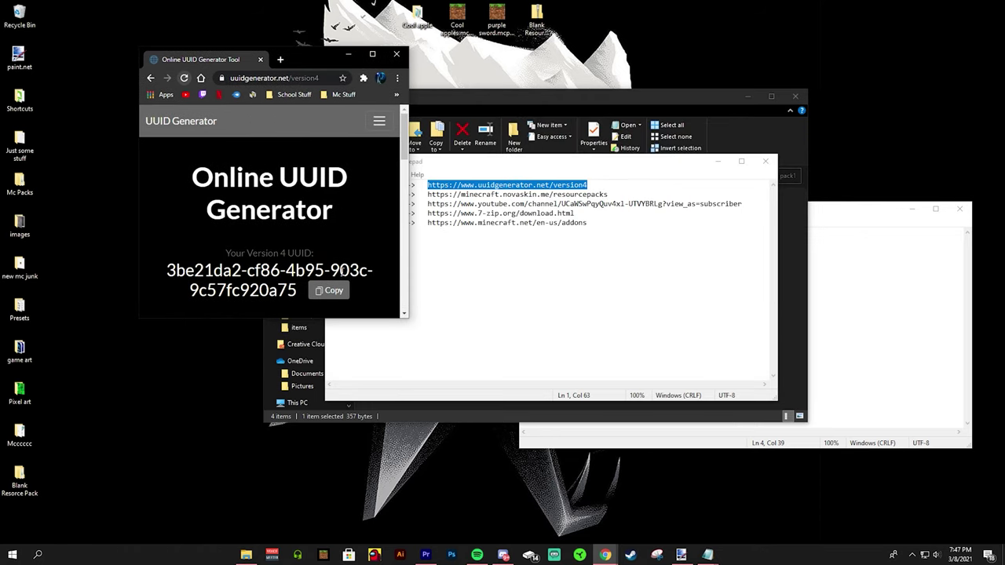
{"action": "left_click", "coordinate": [336, 292]}
{"action": "left_click", "coordinate": [717, 161]}
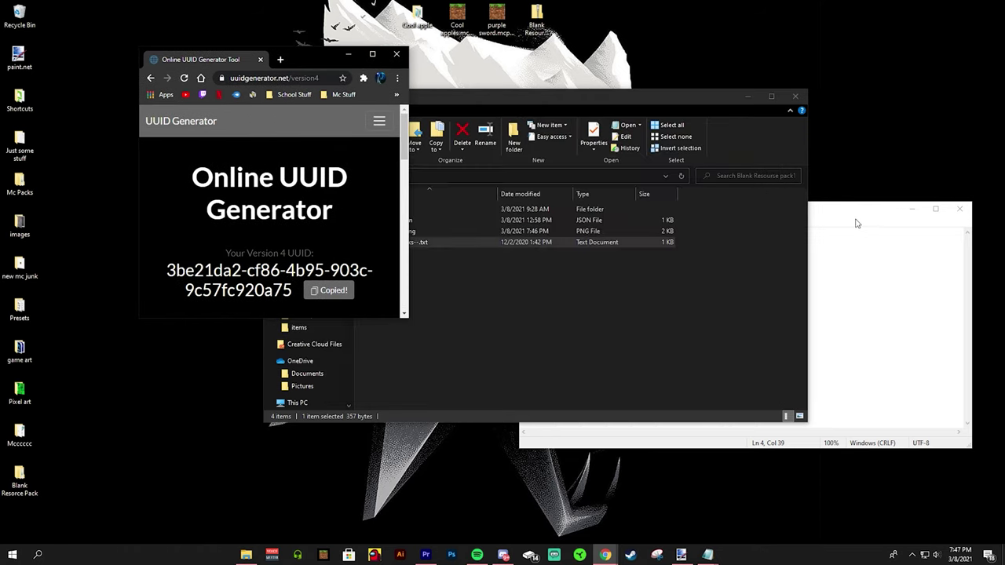
{"action": "left_click", "coordinate": [856, 220]}
{"action": "left_click_drag", "start_coordinate": [593, 280], "coordinate": [659, 286]}
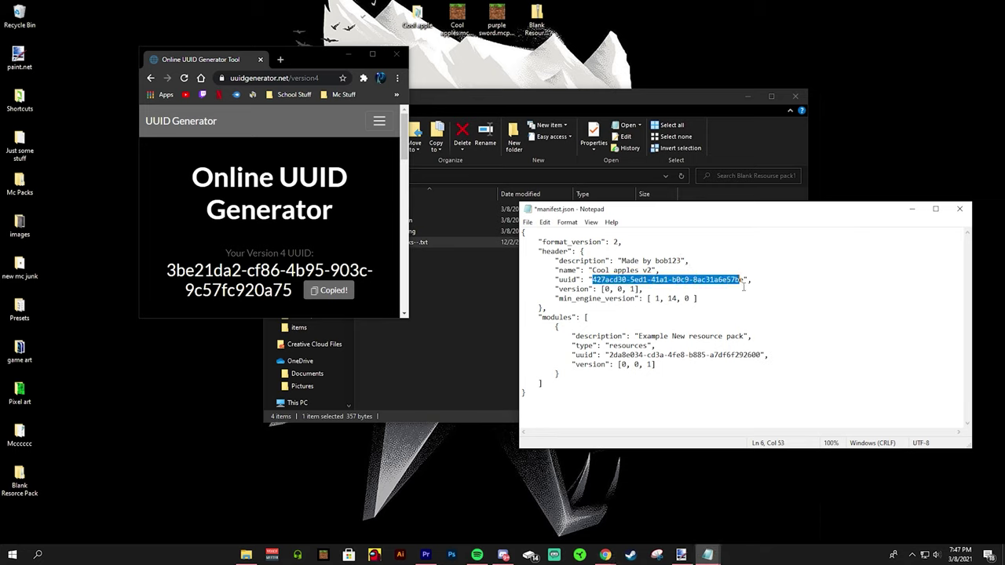
- Put a second fresh UUID into the module uuid field and save manifest.json
{"action": "left_click", "coordinate": [183, 79]}
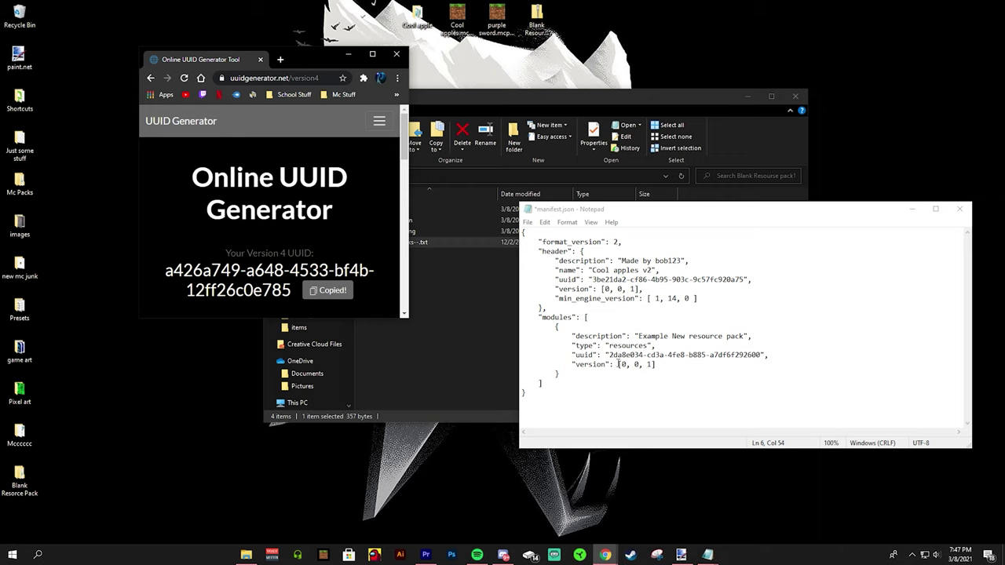
{"action": "left_click_drag", "start_coordinate": [610, 358], "coordinate": [647, 360]}
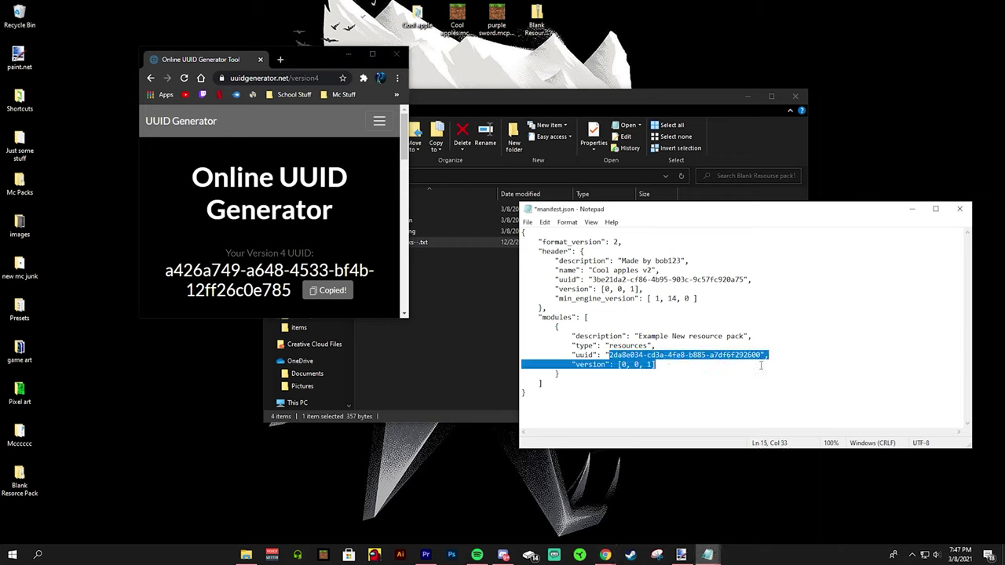
{"action": "left_click", "coordinate": [350, 54]}
{"action": "left_click", "coordinate": [527, 222]}
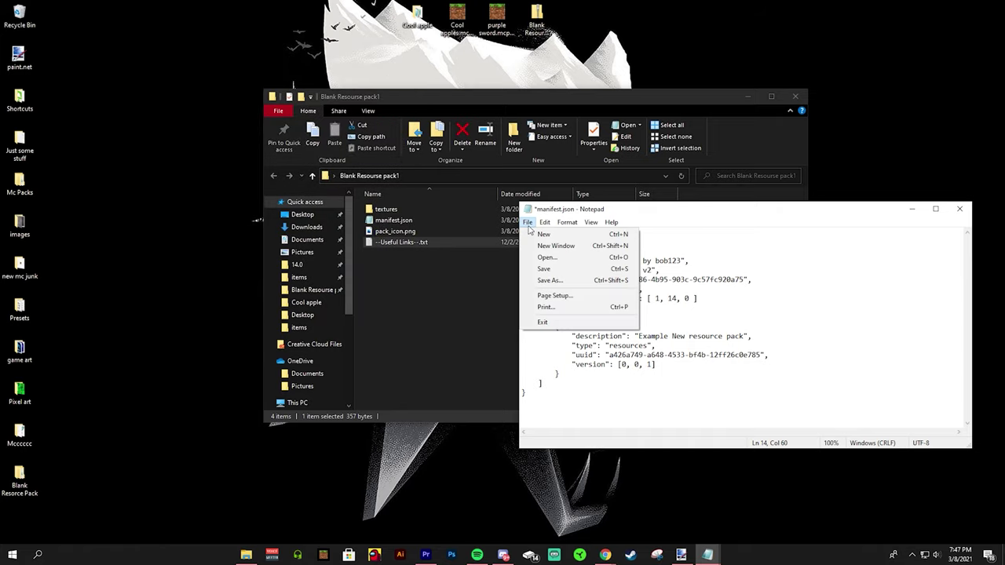
{"action": "left_click", "coordinate": [543, 270]}
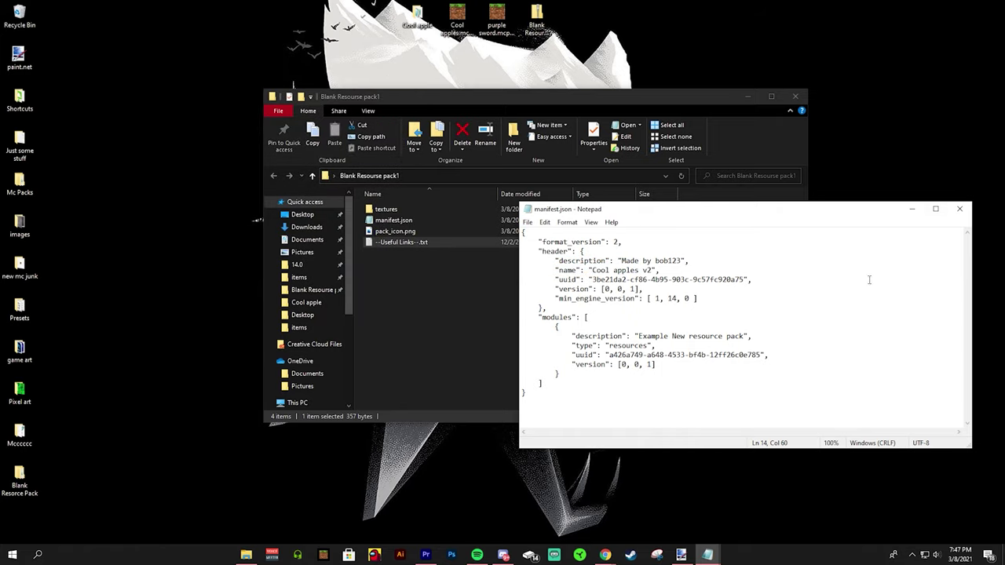
- Close the manifest and check the blank pack's empty textures blocks and items folders
{"action": "left_click", "coordinate": [958, 209]}
{"action": "left_click", "coordinate": [389, 211]}
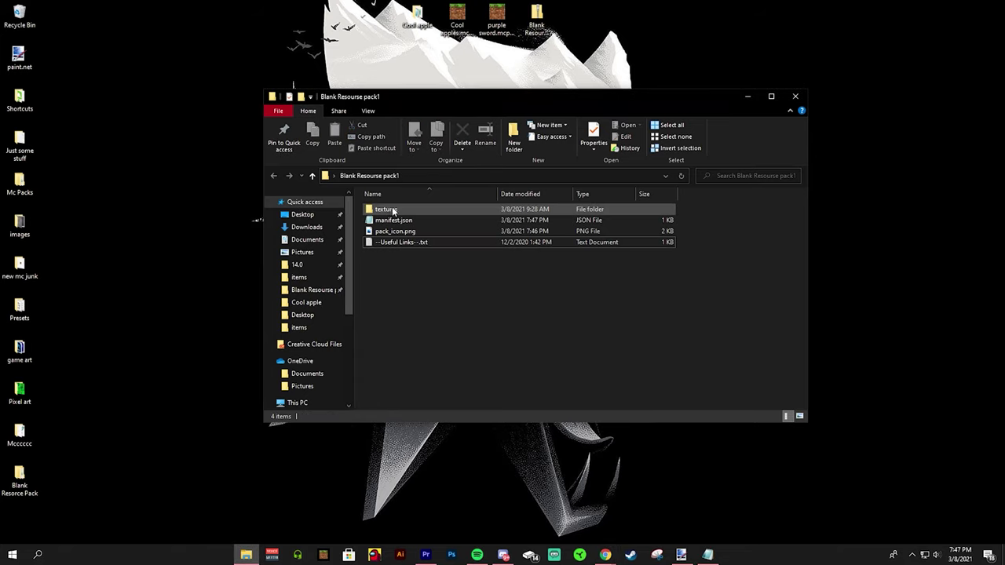
{"action": "double_click", "coordinate": [388, 212]}
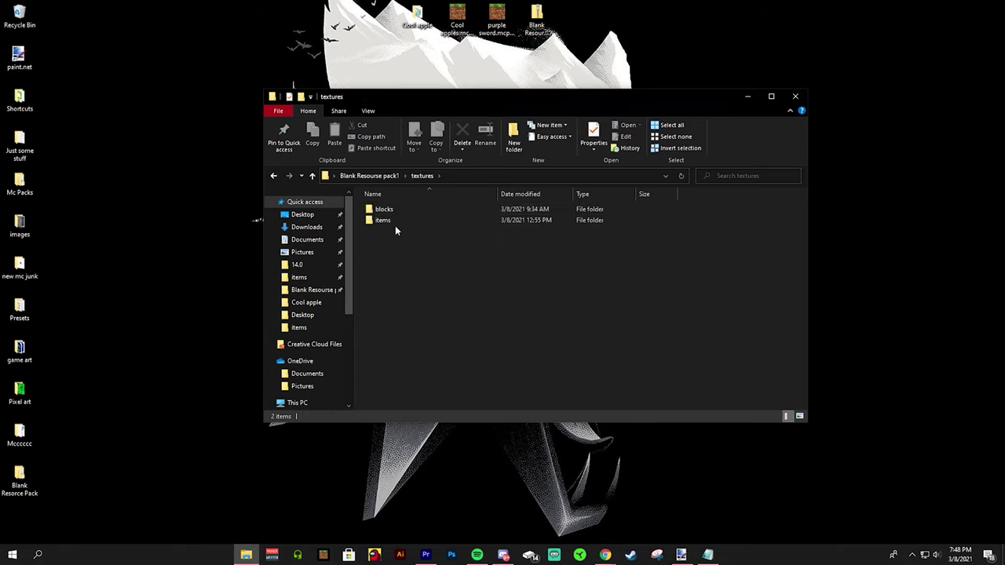
{"action": "double_click", "coordinate": [383, 211]}
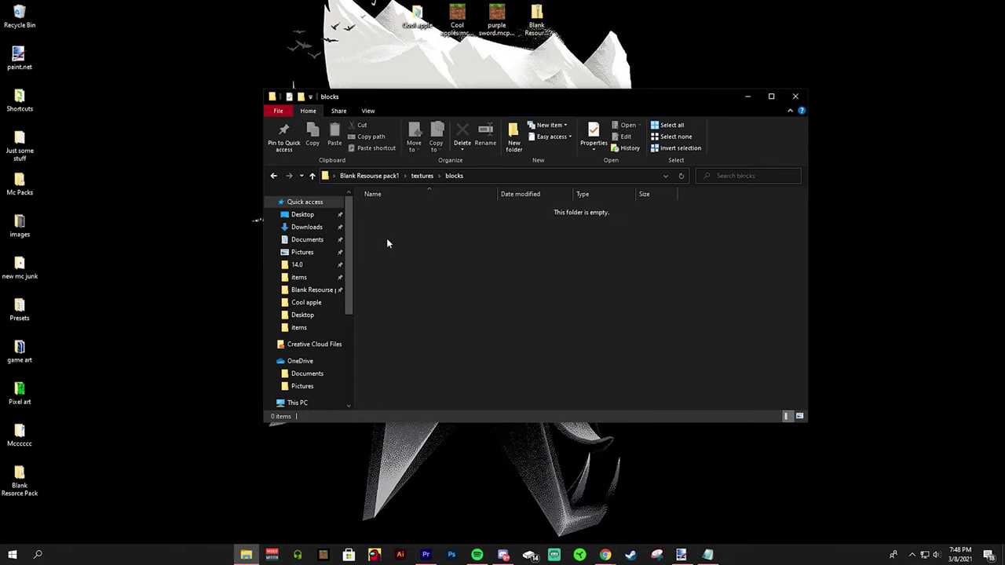
{"action": "key", "text": "alt+Left"}
{"action": "double_click", "coordinate": [405, 221]}
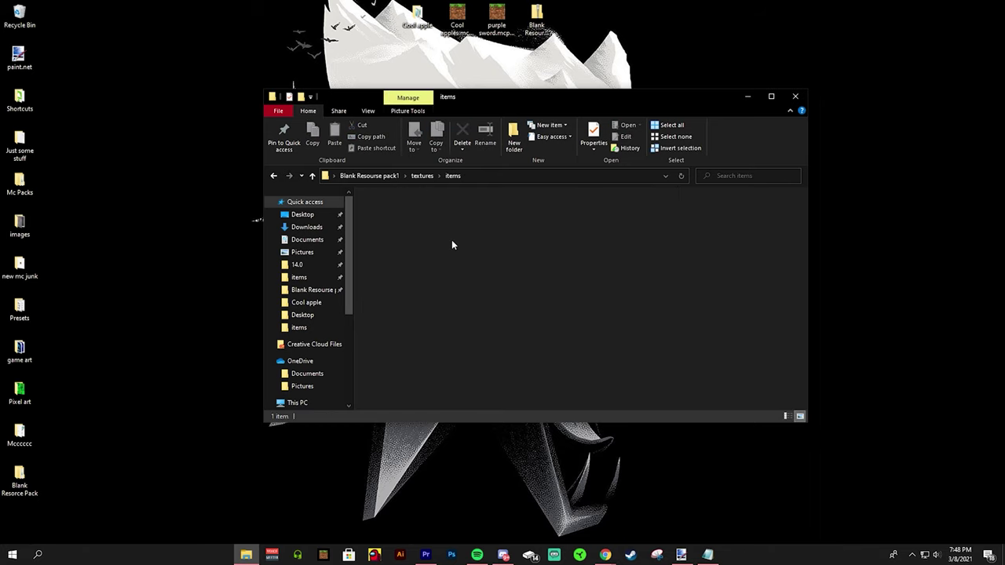
{"action": "key", "text": "alt+Left"}
{"action": "key", "text": "alt+Left"}
- Open Vanilla_Resource_Pack_1.16.200.zip from the desktop and browse to its textures\items folder
{"action": "left_click_drag", "start_coordinate": [521, 113], "coordinate": [496, 136]}
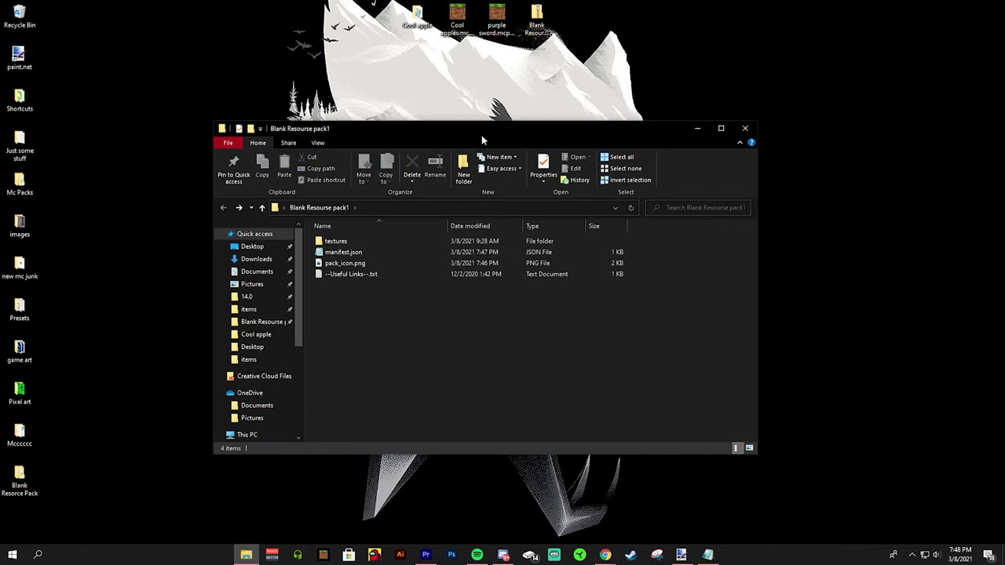
{"action": "left_click", "coordinate": [696, 130]}
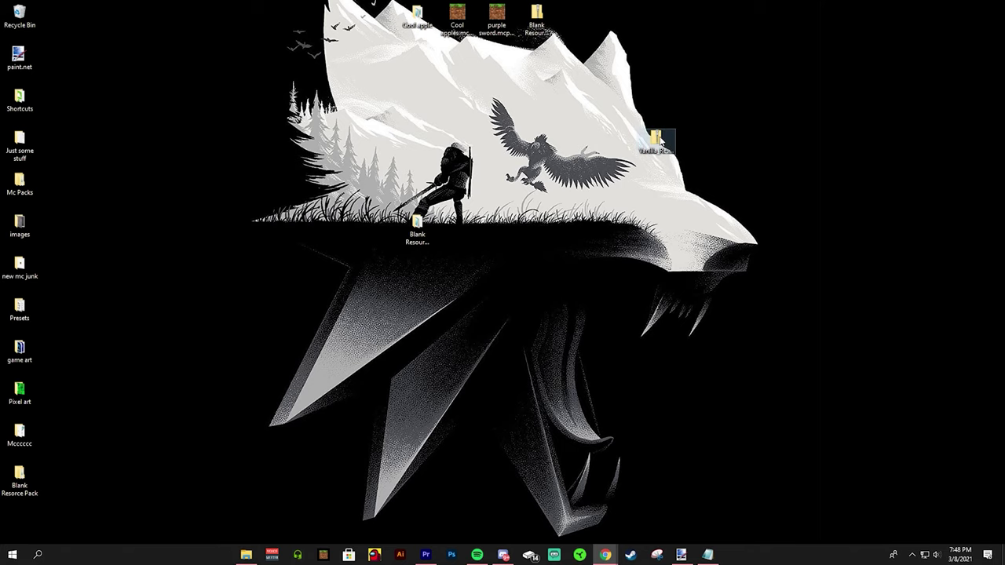
{"action": "double_click", "coordinate": [659, 141]}
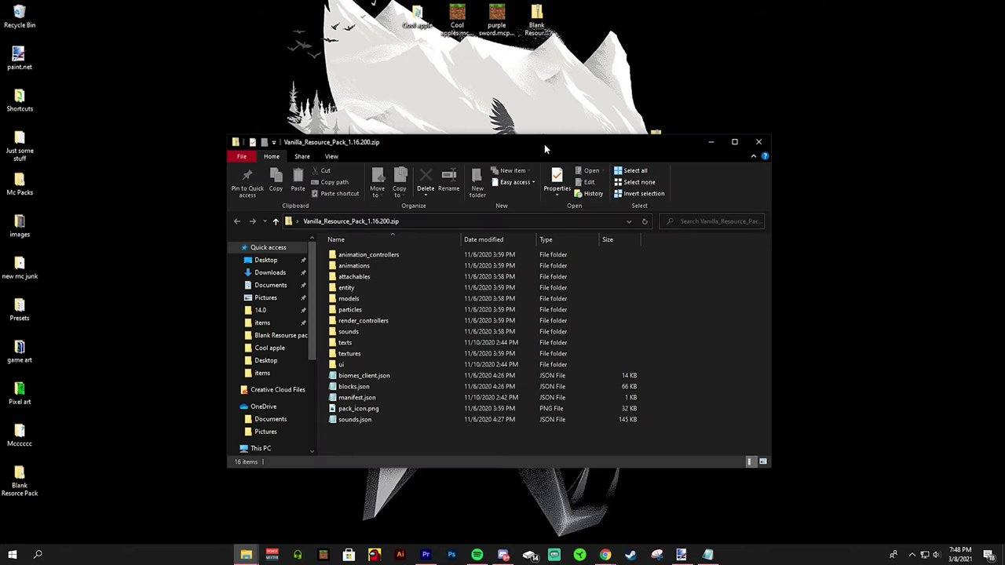
{"action": "left_click_drag", "start_coordinate": [544, 143], "coordinate": [589, 112]}
{"action": "double_click", "coordinate": [396, 325]}
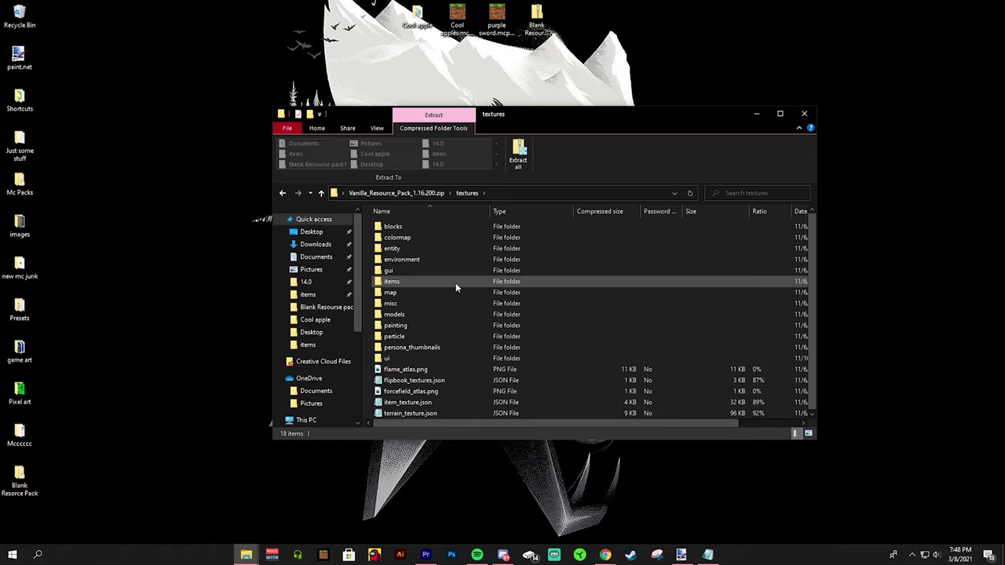
{"action": "double_click", "coordinate": [409, 281]}
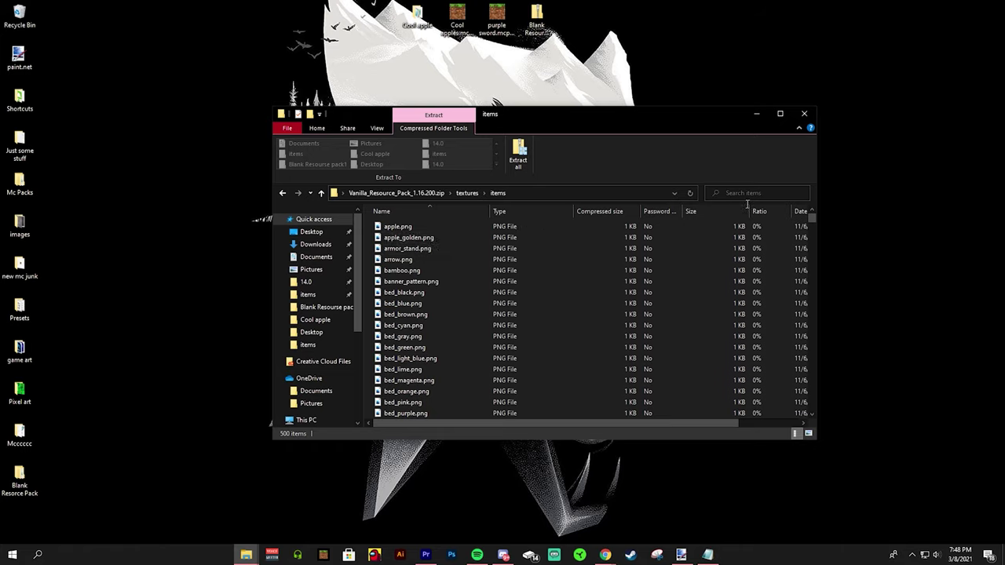
- Search the items folder for 'ap' to list apple.png and apple_golden.png
{"action": "left_click", "coordinate": [749, 197]}
{"action": "type", "text": "apple"}
{"action": "left_click", "coordinate": [802, 194]}
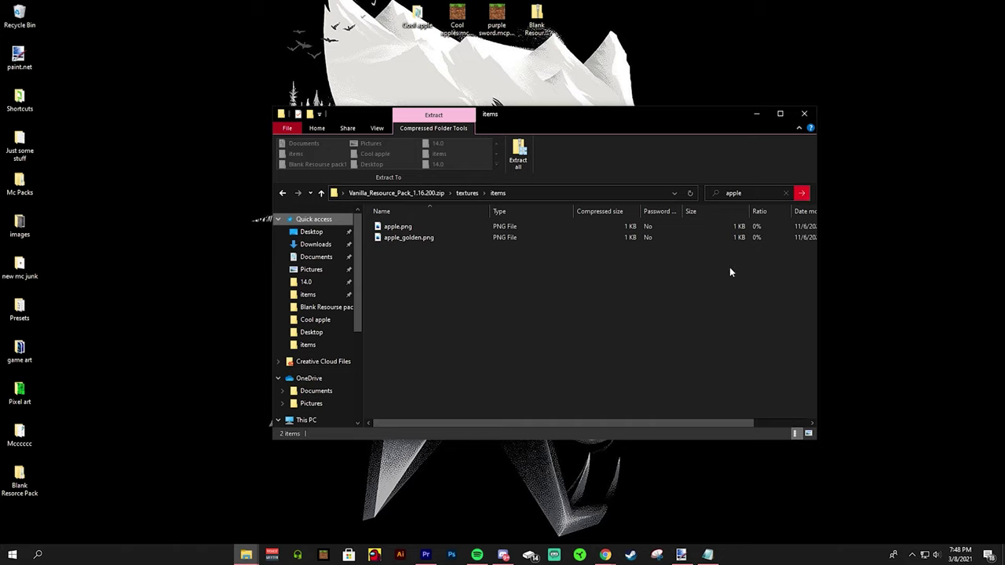
- Copy the vanilla apple.png and paste it into Blank Resourse pack1\textures\items
{"action": "left_click", "coordinate": [414, 227]}
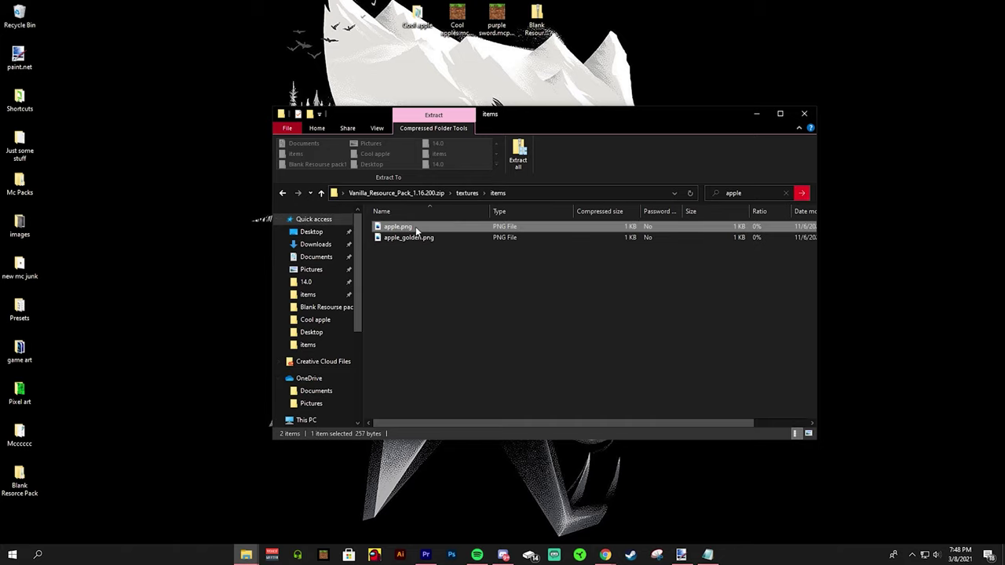
{"action": "right_click", "coordinate": [415, 226]}
{"action": "left_click", "coordinate": [441, 263]}
{"action": "left_click", "coordinate": [756, 114]}
{"action": "mouse_move", "coordinate": [248, 554]}
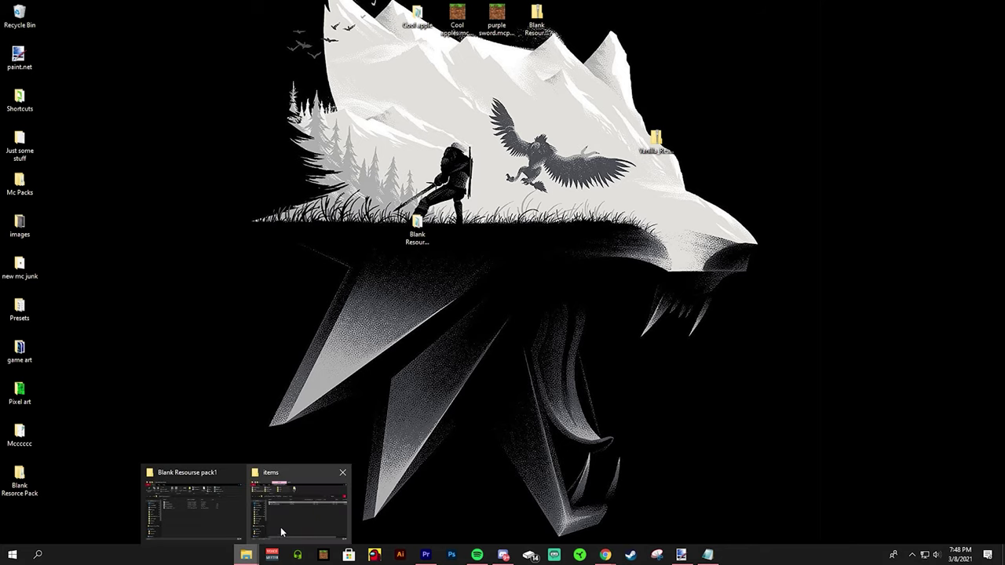
{"action": "left_click", "coordinate": [192, 514]}
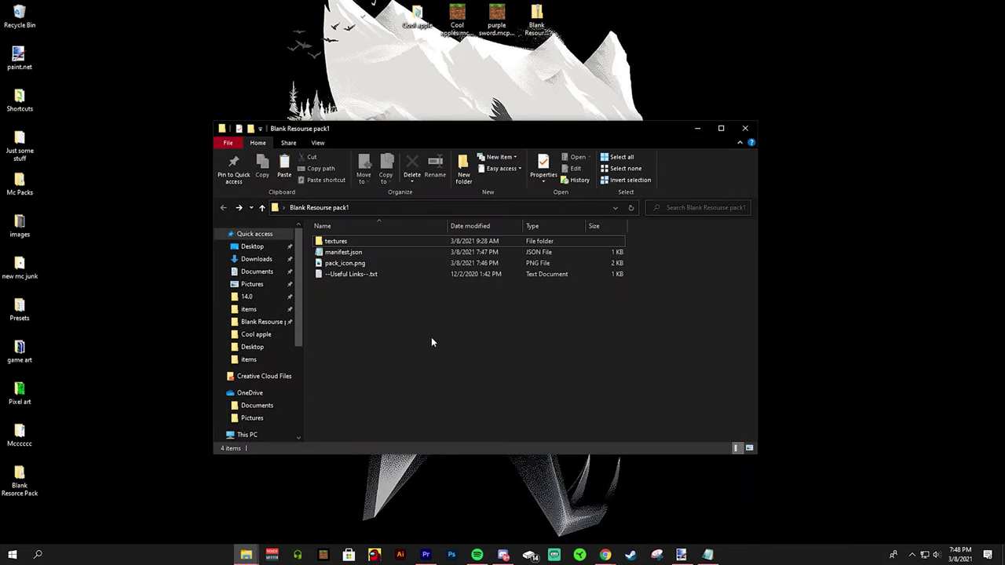
{"action": "double_click", "coordinate": [333, 241]}
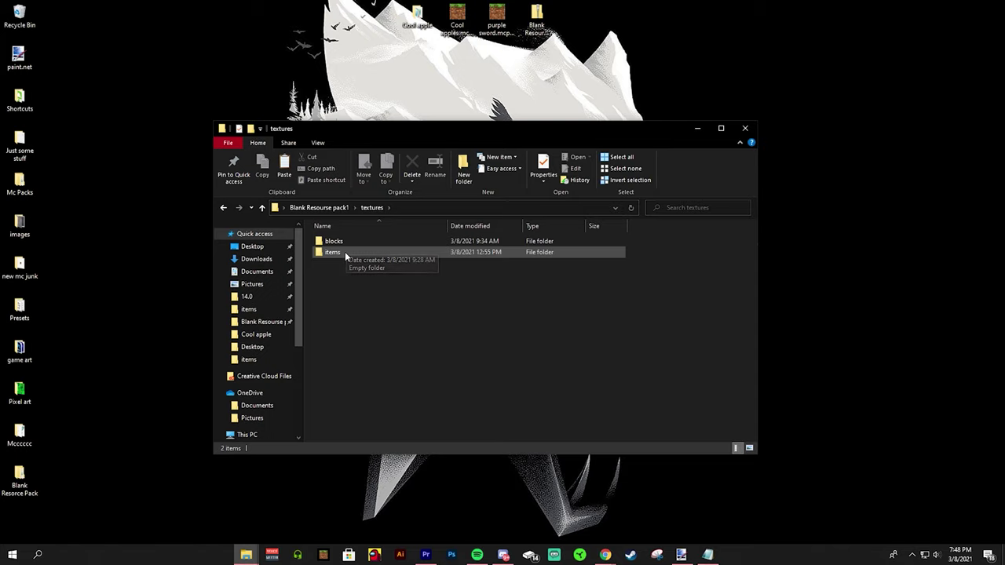
{"action": "double_click", "coordinate": [344, 253]}
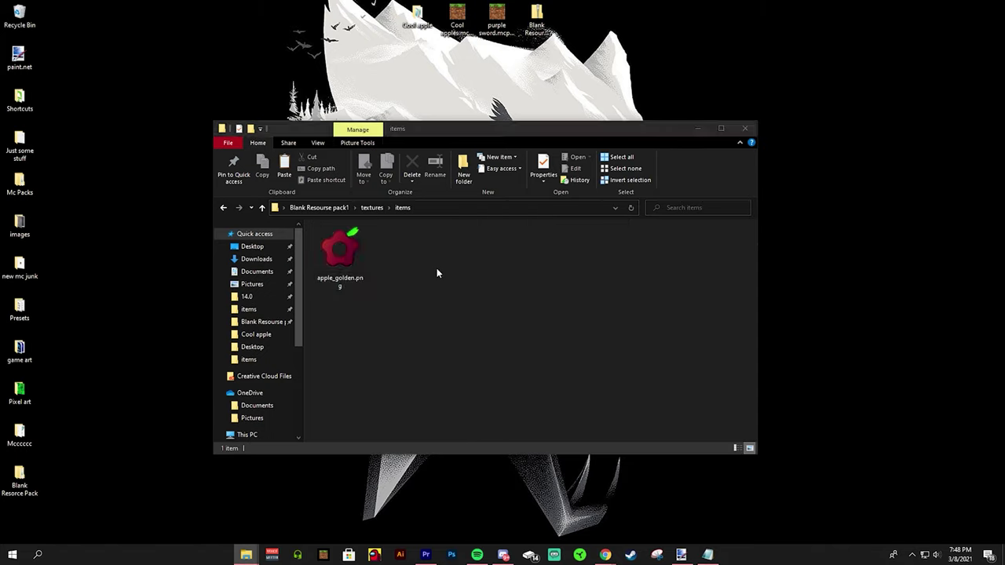
{"action": "key", "text": "ctrl+v"}
- Pick the pasted apple.png beside apple_golden.png and bring up its file actions
{"action": "left_click", "coordinate": [343, 275]}
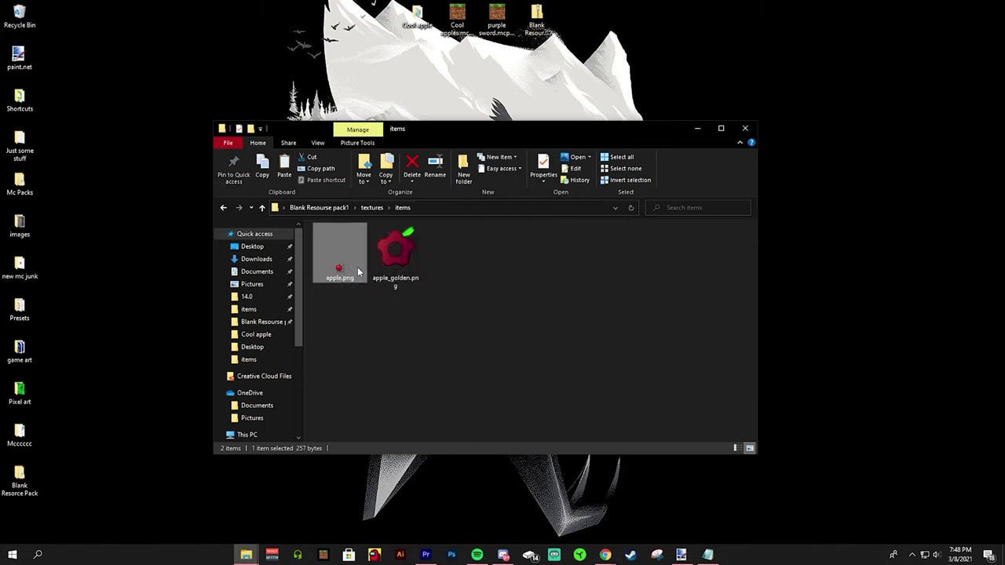
{"action": "left_click", "coordinate": [362, 322]}
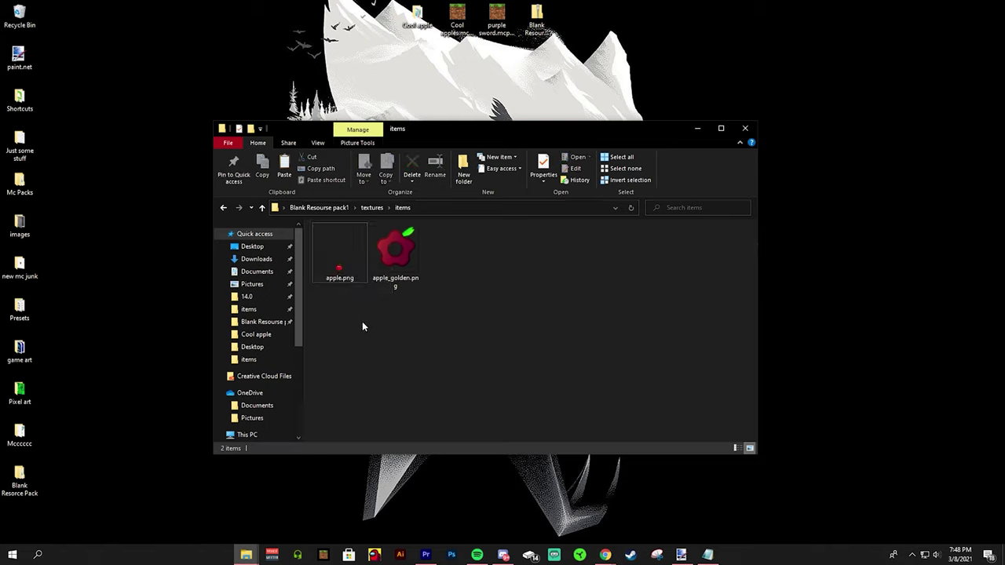
{"action": "left_click", "coordinate": [397, 251]}
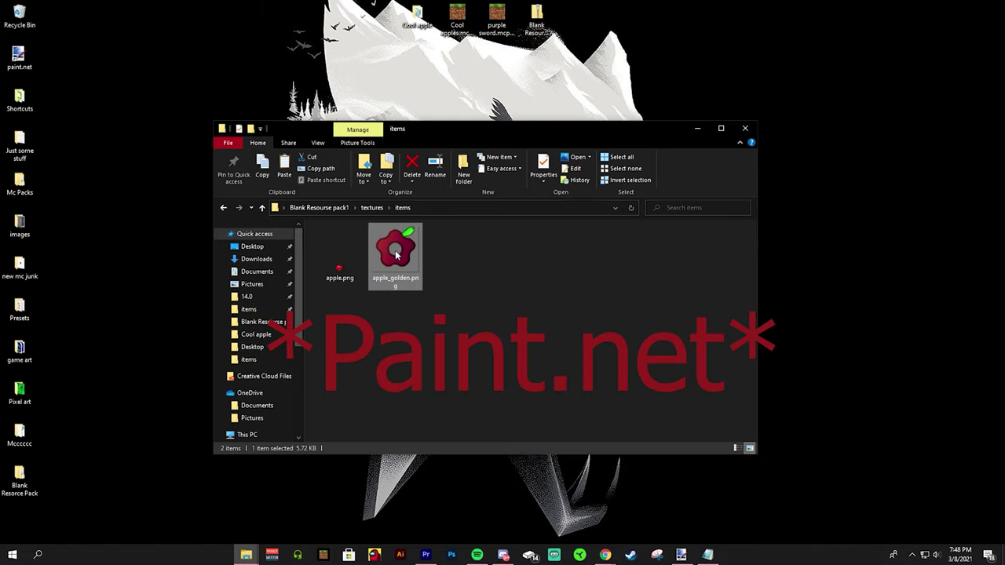
{"action": "right_click", "coordinate": [340, 269]}
- Open apple.png with paint.net and zoom in on the 16 × 16 red apple
{"action": "mouse_move", "coordinate": [392, 383]}
{"action": "left_click", "coordinate": [561, 421]}
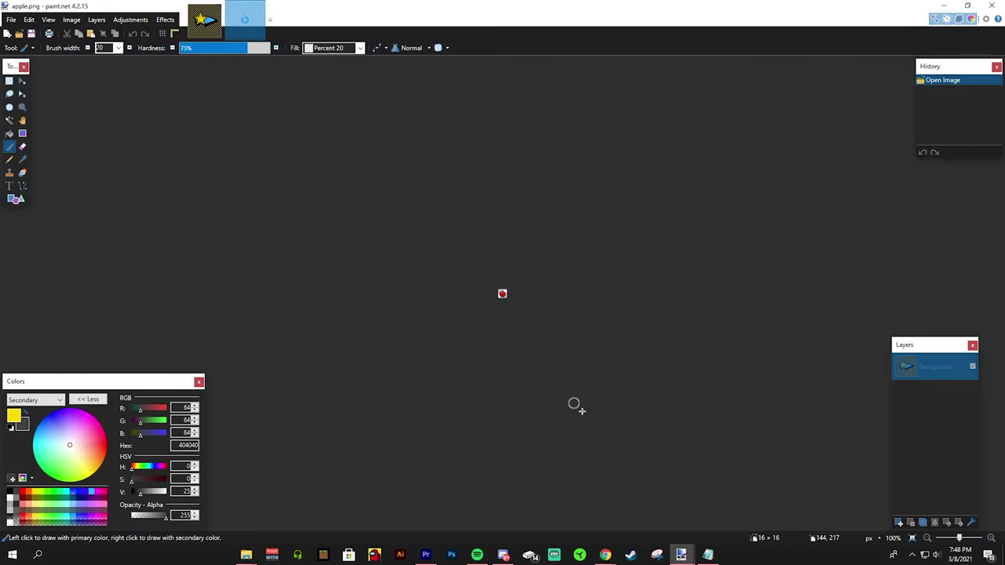
{"action": "scroll", "coordinate": [518, 298], "scroll_direction": "up", "scroll_amount": 10}
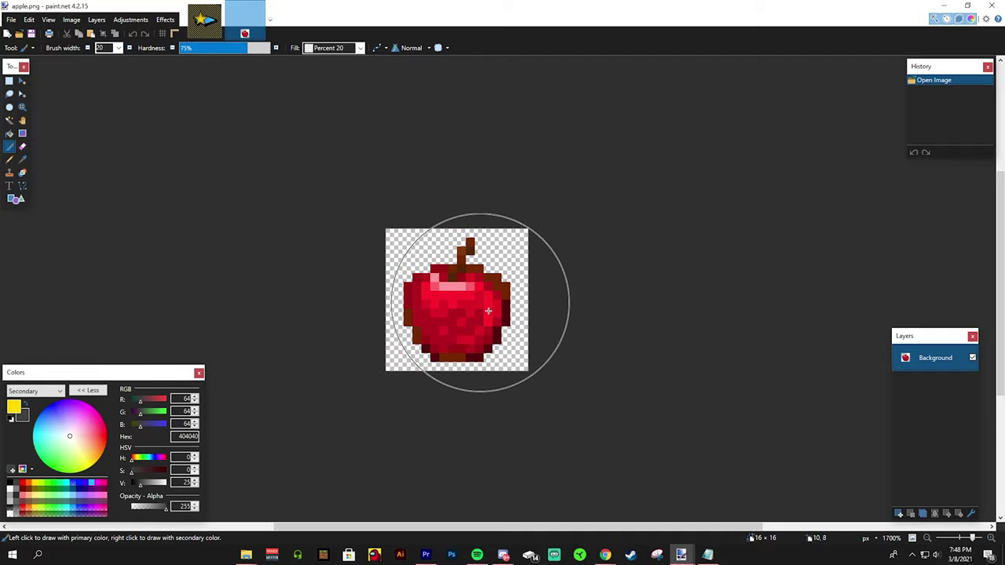
{"action": "scroll", "coordinate": [456, 318], "scroll_direction": "down", "scroll_amount": 6}
{"action": "scroll", "coordinate": [463, 318], "scroll_direction": "up", "scroll_amount": 6}
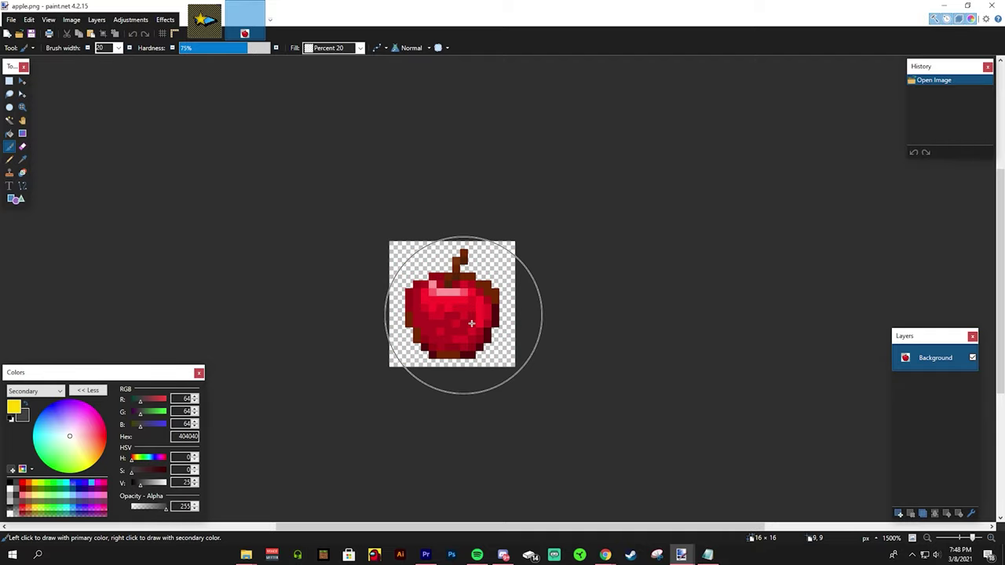
{"action": "scroll", "coordinate": [476, 328], "scroll_direction": "down", "scroll_amount": 2}
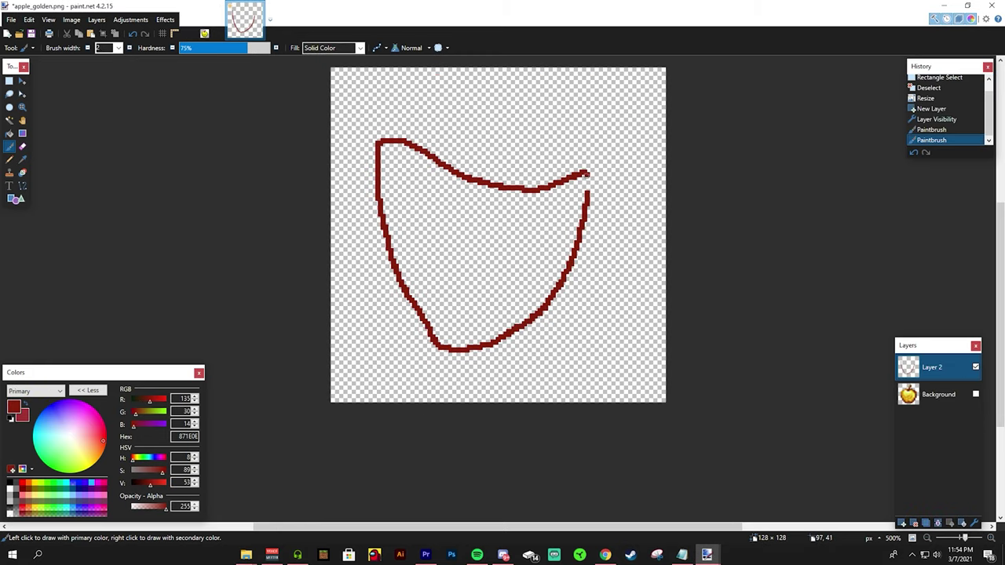
- Undo the red brush strokes and draw a dark red five-point star across the canvas
{"action": "key", "text": "ctrl+z"}
{"action": "key", "text": "ctrl+z"}
{"action": "key", "text": "ctrl+z"}
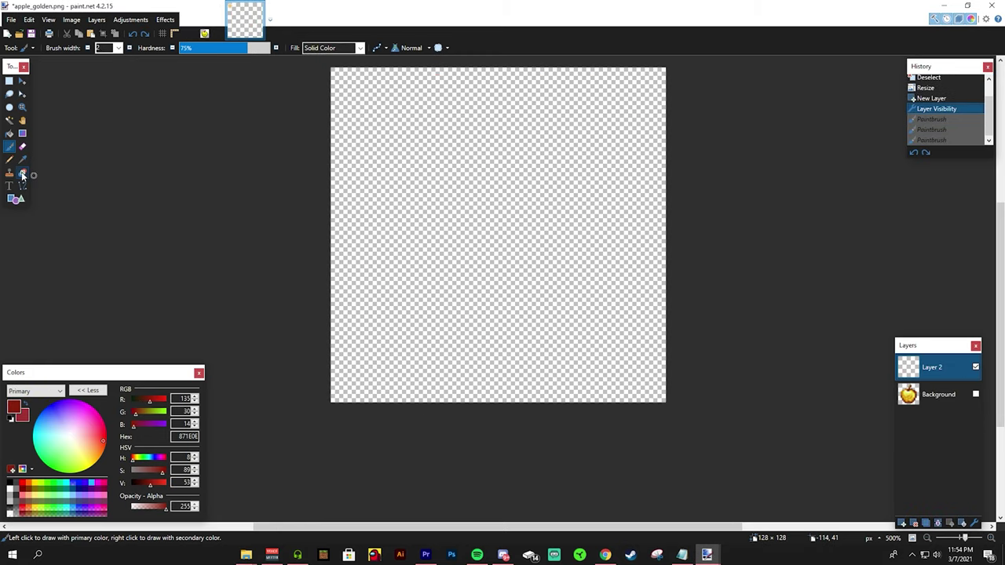
{"action": "left_click", "coordinate": [16, 199]}
{"action": "left_click", "coordinate": [68, 49]}
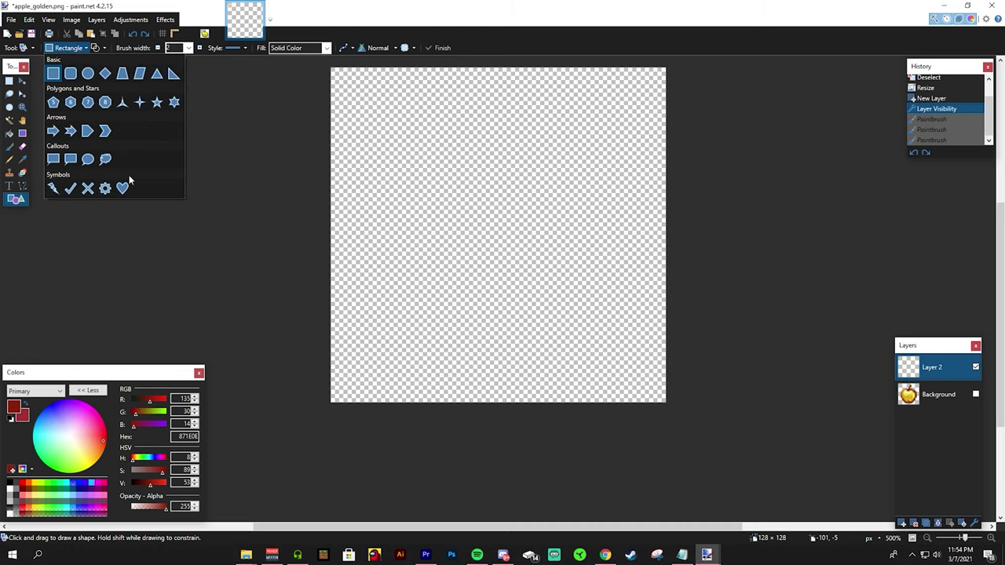
{"action": "left_click", "coordinate": [157, 102]}
{"action": "mouse_move", "coordinate": [433, 138]}
{"action": "left_mouse_down"}
{"action": "mouse_move", "coordinate": [675, 384]}
{"action": "mouse_move", "coordinate": [793, 475]}
{"action": "mouse_move", "coordinate": [700, 417]}
{"action": "mouse_move", "coordinate": [625, 351]}
{"action": "mouse_move", "coordinate": [651, 370]}
{"action": "left_mouse_up"}
{"action": "key", "text": "Return"}
{"action": "scroll", "coordinate": [617, 249], "scroll_direction": "up", "scroll_amount": 6}
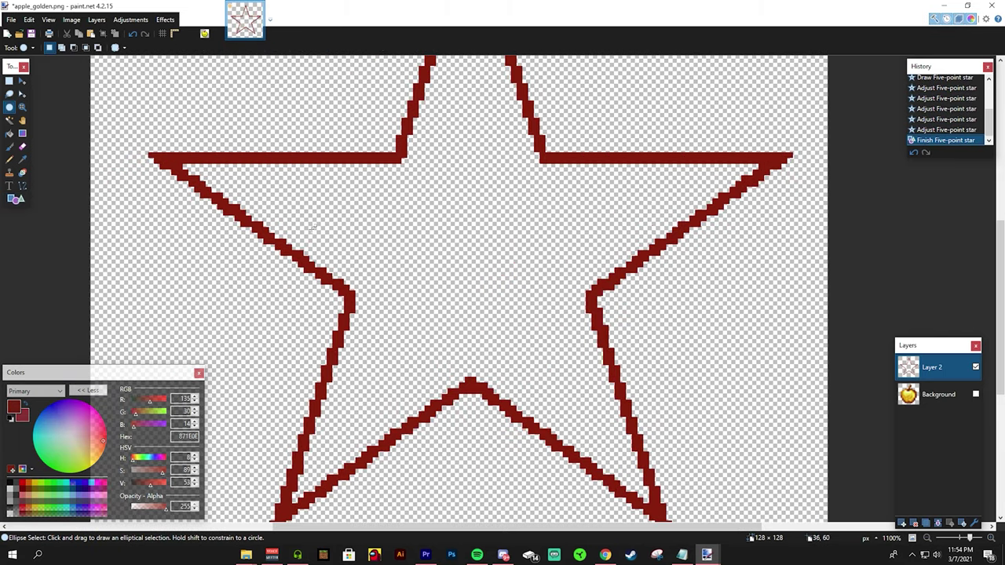
- Magic-wand the star's inside, adjusting tolerance, fill it dark red, and deselect
{"action": "left_click", "coordinate": [9, 120]}
{"action": "left_click", "coordinate": [484, 262]}
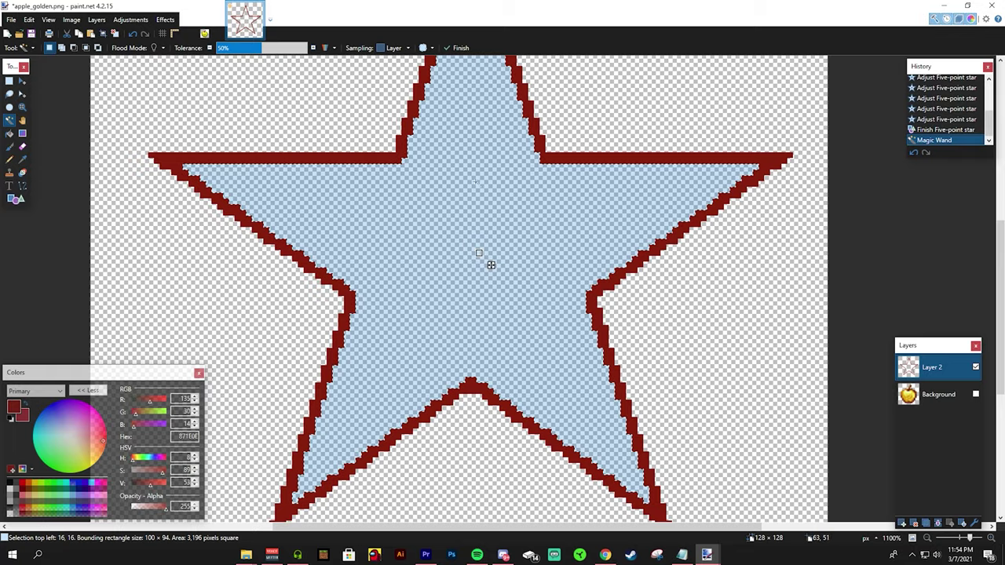
{"action": "scroll", "coordinate": [495, 275], "scroll_direction": "up", "scroll_amount": 2}
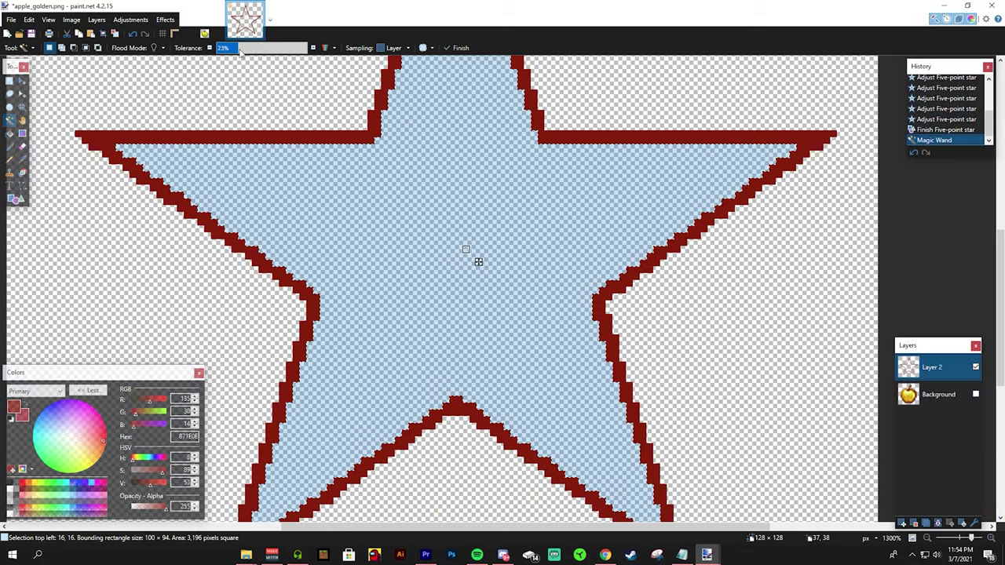
{"action": "left_click_drag", "start_coordinate": [248, 50], "coordinate": [282, 53]}
{"action": "scroll", "coordinate": [484, 249], "scroll_direction": "down", "scroll_amount": 3}
{"action": "scroll", "coordinate": [448, 266], "scroll_direction": "up", "scroll_amount": 1}
{"action": "left_click", "coordinate": [11, 135]}
{"action": "left_click", "coordinate": [369, 243]}
{"action": "key", "text": "ctrl+d"}
{"action": "scroll", "coordinate": [408, 263], "scroll_direction": "down", "scroll_amount": 2}
- Apply an Outline effect to the star, tuning its width so it becomes a hollow-centred flower
{"action": "scroll", "coordinate": [720, 336], "scroll_direction": "up", "scroll_amount": 1}
{"action": "left_click", "coordinate": [165, 20]}
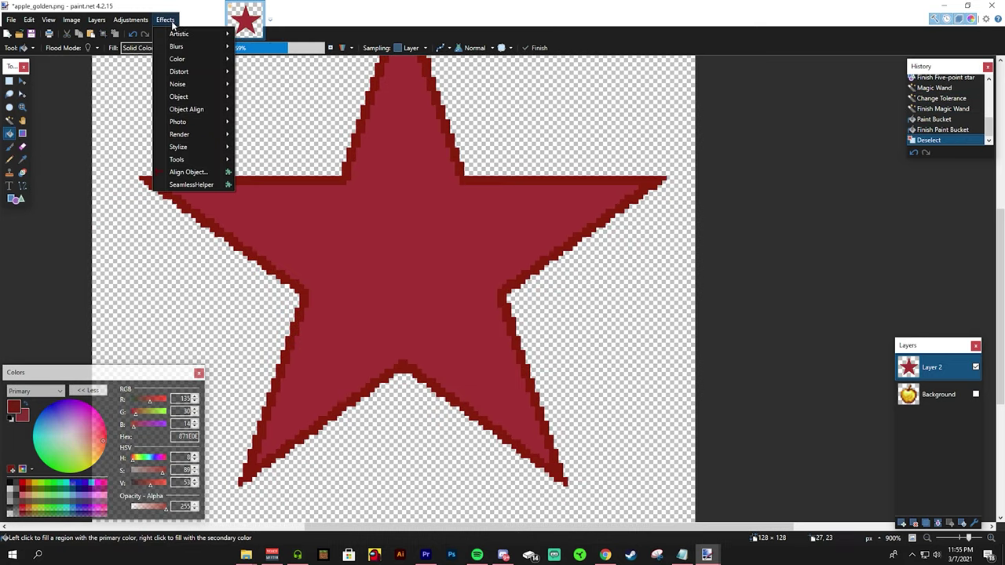
{"action": "mouse_move", "coordinate": [209, 149]}
{"action": "left_click", "coordinate": [263, 184]}
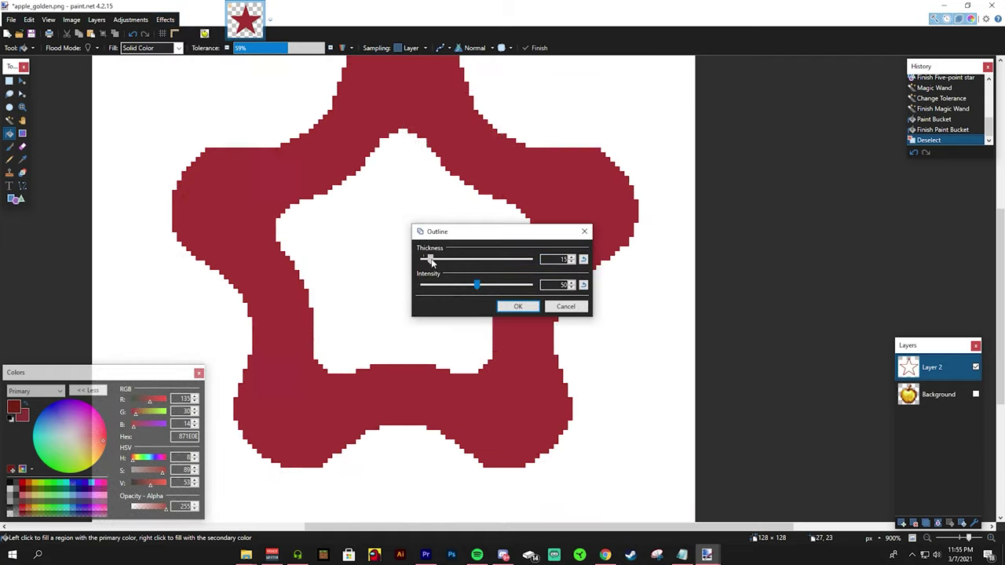
{"action": "mouse_move", "coordinate": [428, 260]}
{"action": "left_mouse_down"}
{"action": "mouse_move", "coordinate": [453, 263]}
{"action": "mouse_move", "coordinate": [432, 260]}
{"action": "left_mouse_up"}
{"action": "left_click_drag", "start_coordinate": [476, 285], "coordinate": [485, 285]}
{"action": "left_click", "coordinate": [517, 306]}
{"action": "scroll", "coordinate": [503, 306], "scroll_direction": "down", "scroll_amount": 4}
{"action": "scroll", "coordinate": [113, 134], "scroll_direction": "up", "scroll_amount": 4}
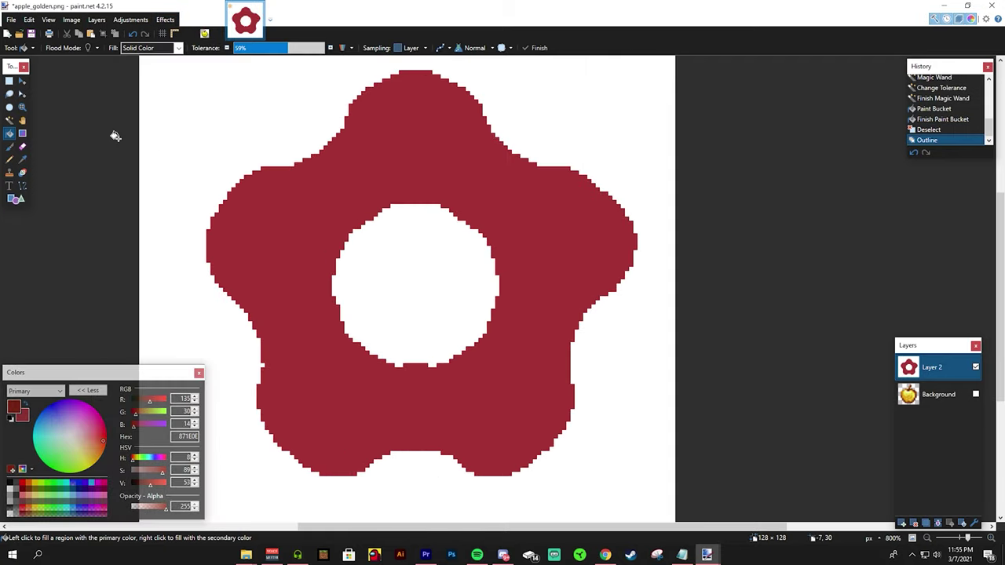
{"action": "scroll", "coordinate": [236, 164], "scroll_direction": "up", "scroll_amount": 2}
{"action": "scroll", "coordinate": [250, 201], "scroll_direction": "down", "scroll_amount": 2}
- Select the white surround and white centre hole of the flower and delete them
{"action": "key", "text": "s"}
{"action": "scroll", "coordinate": [250, 201], "scroll_direction": "down", "scroll_amount": 4}
{"action": "left_click", "coordinate": [250, 201]}
{"action": "left_click", "coordinate": [374, 280], "text": "ctrl"}
{"action": "key", "text": "Delete"}
{"action": "scroll", "coordinate": [354, 258], "scroll_direction": "up", "scroll_amount": 4}
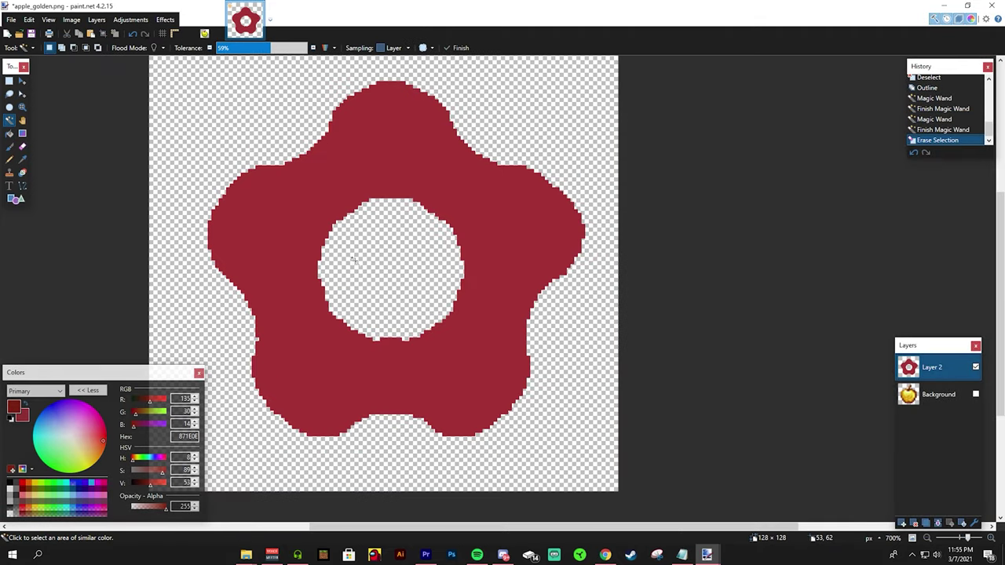
- Add Layer 3, copy the flower from Layer 2 into it, and hide Layer 2
{"action": "left_click", "coordinate": [901, 523]}
{"action": "left_click", "coordinate": [933, 397]}
{"action": "key", "text": "ctrl+c"}
{"action": "left_click", "coordinate": [933, 367]}
{"action": "key", "text": "ctrl+a"}
{"action": "key", "text": "ctrl+v"}
{"action": "left_click", "coordinate": [976, 394]}
{"action": "left_click", "coordinate": [975, 367]}
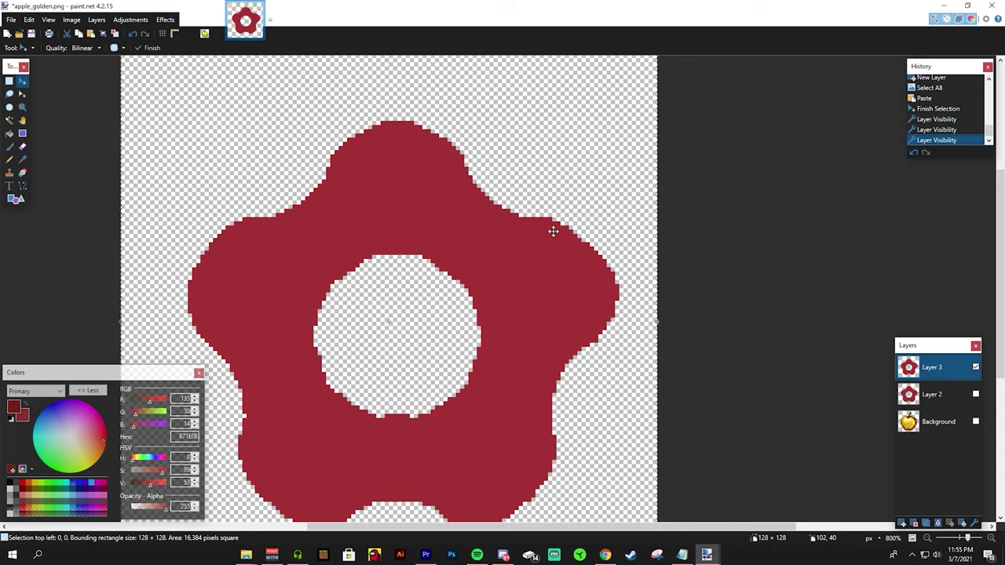
{"action": "scroll", "coordinate": [506, 289], "scroll_direction": "down", "scroll_amount": 2}
- Apply an Outline effect of width 4 to the flower copy on Layer 3
{"action": "left_click", "coordinate": [165, 19]}
{"action": "mouse_move", "coordinate": [197, 162]}
{"action": "left_click", "coordinate": [290, 201]}
{"action": "left_click_drag", "start_coordinate": [434, 264], "coordinate": [426, 264]}
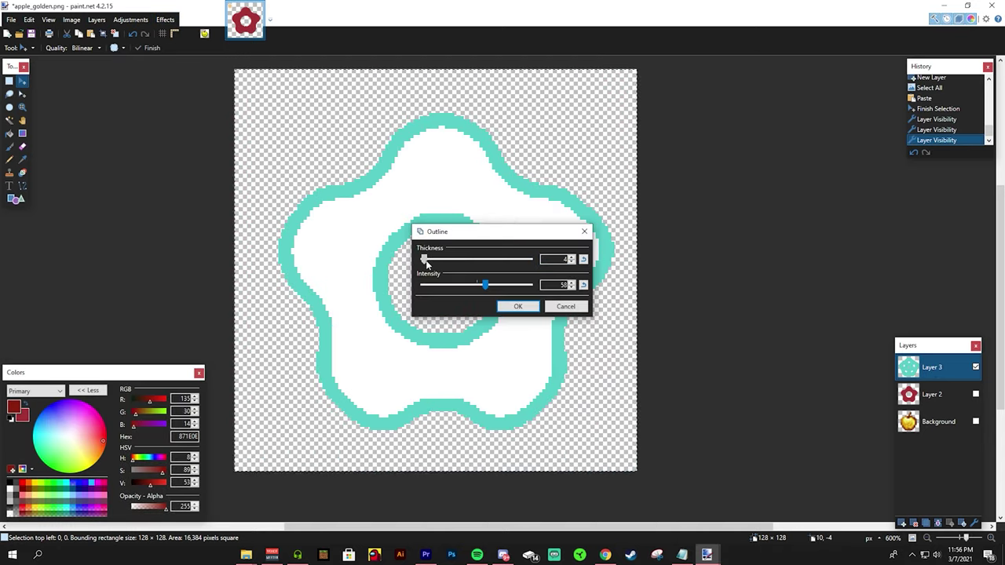
{"action": "left_click", "coordinate": [517, 307]}
{"action": "scroll", "coordinate": [435, 269], "scroll_direction": "down", "scroll_amount": 1}
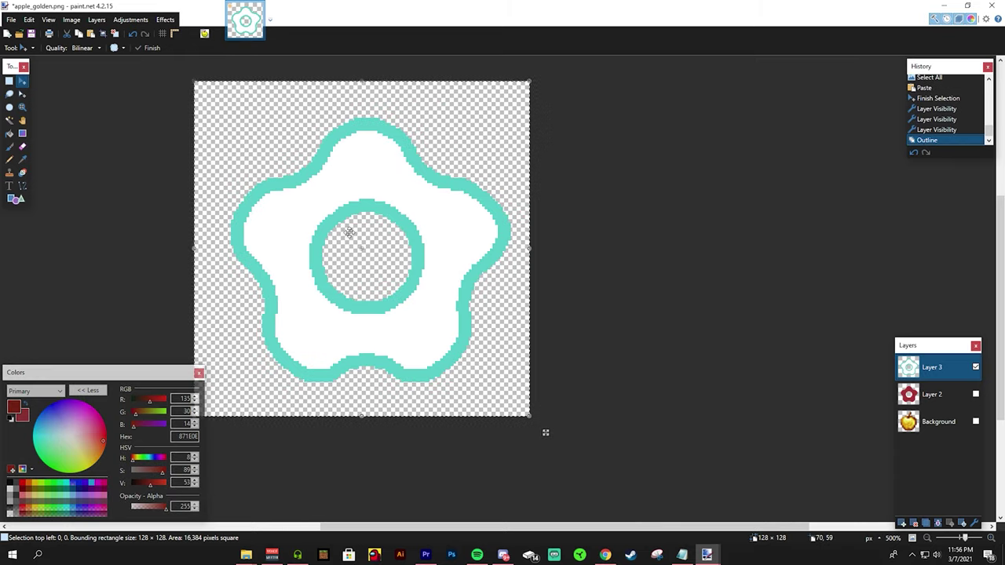
{"action": "scroll", "coordinate": [435, 269], "scroll_direction": "up", "scroll_amount": 4}
- Switch to the secondary red colour and fill the outer teal outline red
{"action": "left_click", "coordinate": [20, 414]}
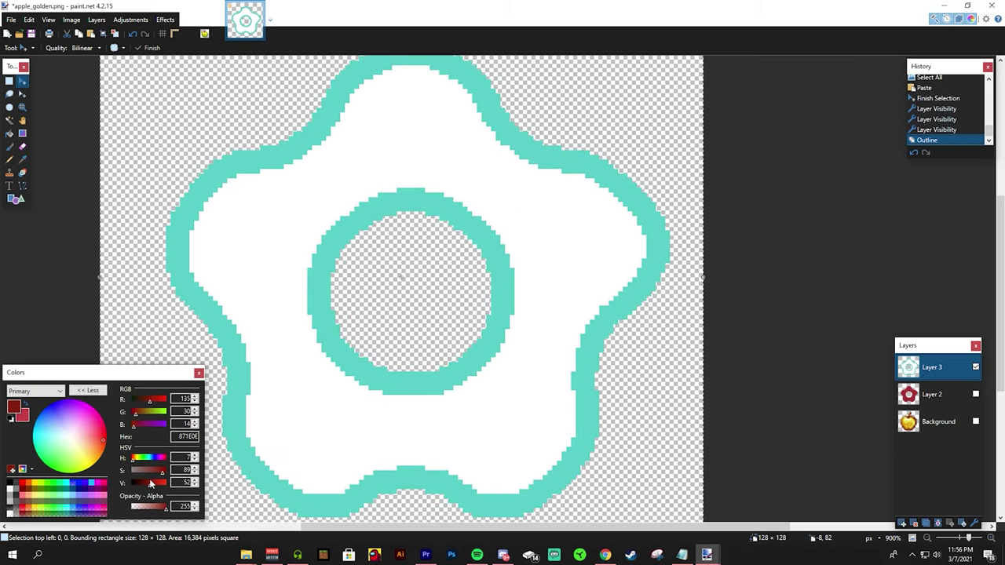
{"action": "left_click", "coordinate": [10, 119]}
{"action": "key", "text": "ctrl+d"}
{"action": "left_click", "coordinate": [182, 228]}
{"action": "key", "text": "f"}
{"action": "left_click", "coordinate": [179, 233]}
{"action": "key", "text": "ctrl+d"}
- Fill the inner circle outline red and delete the white area inside the flower
{"action": "key", "text": "s"}
{"action": "left_click", "coordinate": [336, 256]}
{"action": "key", "text": "f"}
{"action": "left_click", "coordinate": [336, 256]}
{"action": "key", "text": "ctrl+d"}
{"action": "key", "text": "s"}
{"action": "left_click", "coordinate": [332, 240]}
{"action": "key", "text": "Delete"}
- Show Layer 2 again and fill the flower's outer outline band dark red
{"action": "left_click", "coordinate": [974, 394]}
{"action": "scroll", "coordinate": [542, 339], "scroll_direction": "down", "scroll_amount": 1}
{"action": "scroll", "coordinate": [477, 289], "scroll_direction": "down", "scroll_amount": 4}
{"action": "scroll", "coordinate": [463, 236], "scroll_direction": "up", "scroll_amount": 4}
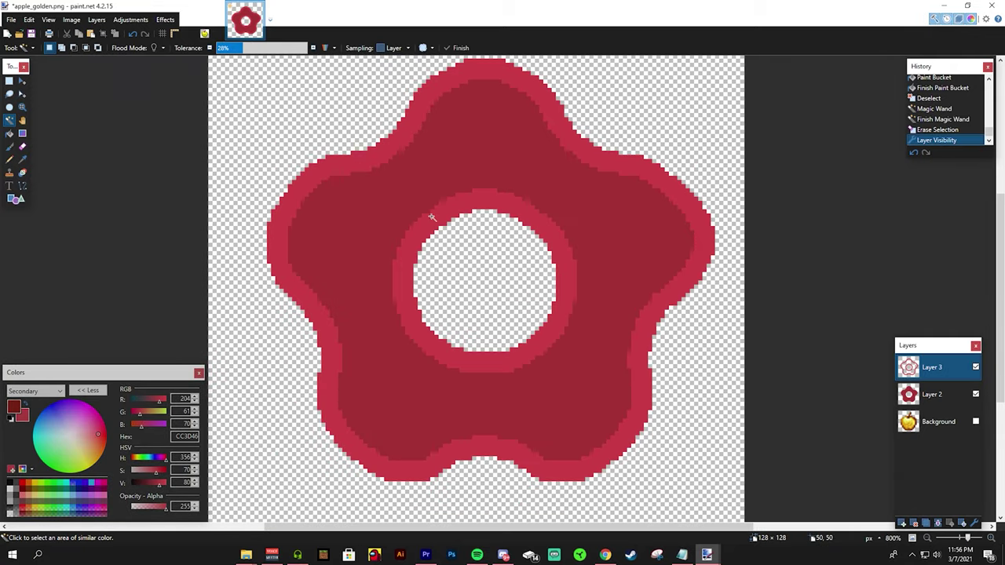
{"action": "left_click", "coordinate": [294, 203]}
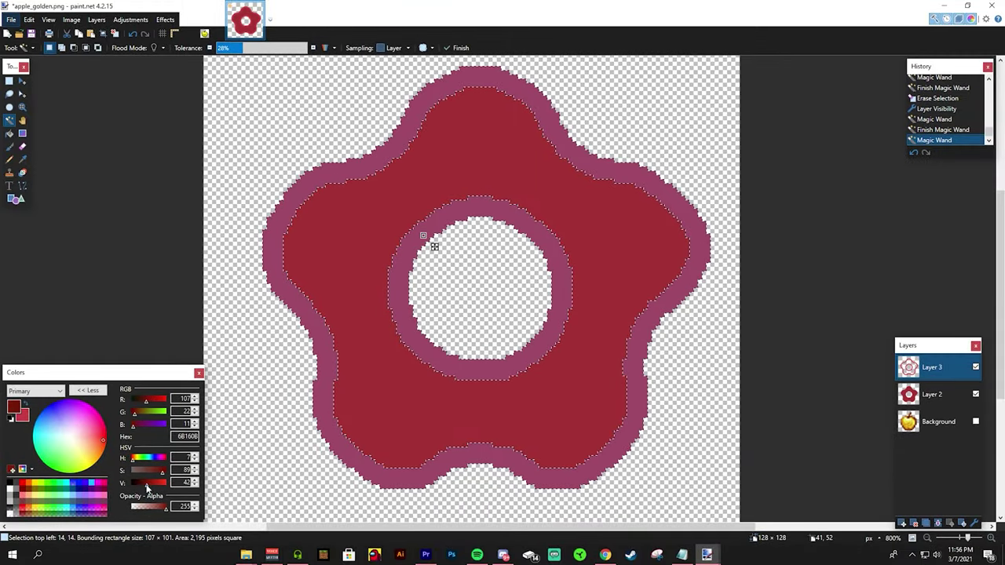
{"action": "left_click", "coordinate": [9, 133]}
{"action": "left_click", "coordinate": [297, 193]}
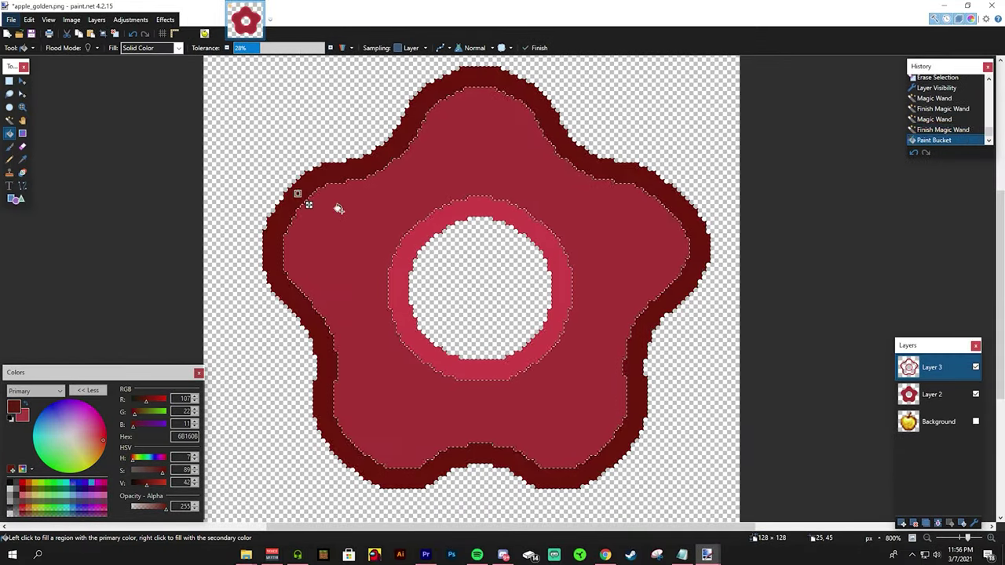
- Fill the flower's inner ring dark red and clear the selection
{"action": "left_click", "coordinate": [412, 239]}
{"action": "key", "text": "ctrl+d"}
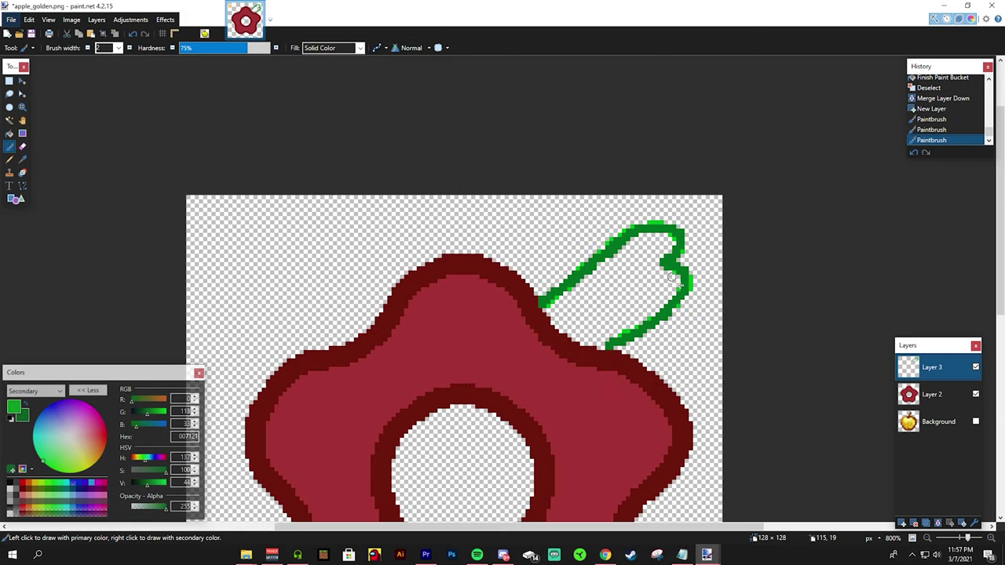
{"action": "scroll", "coordinate": [511, 313], "scroll_direction": "up", "scroll_amount": 2}
- Redraw a leaf outline at the flower's top right and fill it bright green
{"action": "key", "text": "ctrl+z"}
{"action": "key", "text": "ctrl+z"}
{"action": "key", "text": "ctrl+z"}
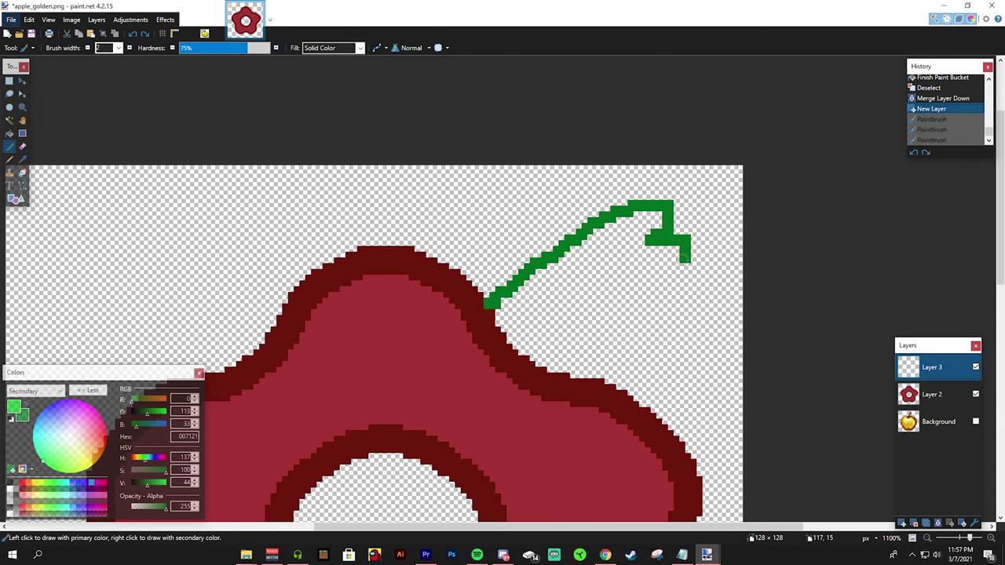
{"action": "mouse_move", "coordinate": [684, 259]}
{"action": "left_mouse_down"}
{"action": "mouse_move", "coordinate": [575, 348]}
{"action": "mouse_move", "coordinate": [515, 355]}
{"action": "left_mouse_up"}
{"action": "scroll", "coordinate": [514, 355], "scroll_direction": "up", "scroll_amount": 2}
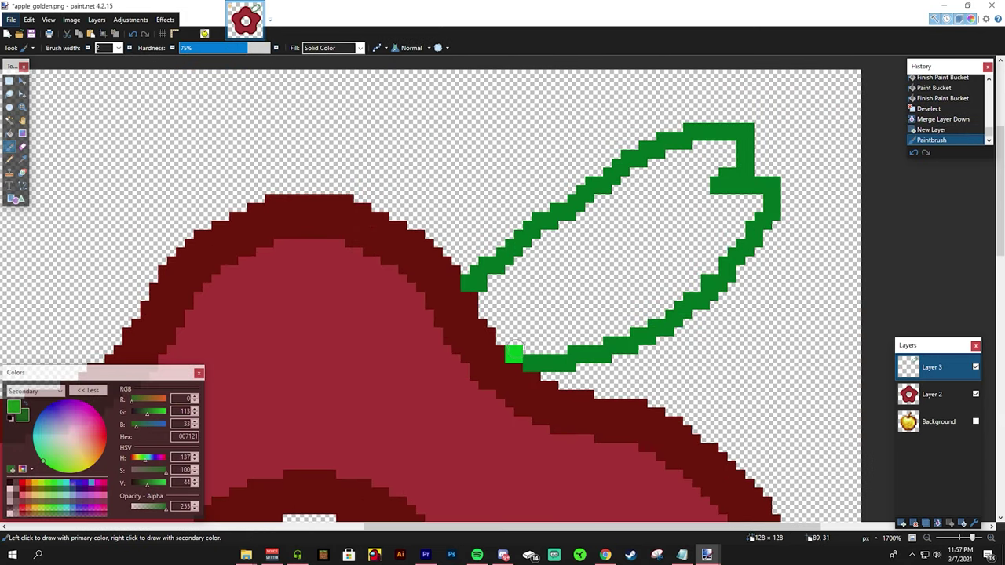
{"action": "key", "text": "s"}
{"action": "left_click", "coordinate": [588, 269]}
{"action": "key", "text": "f"}
{"action": "left_click", "coordinate": [605, 254]}
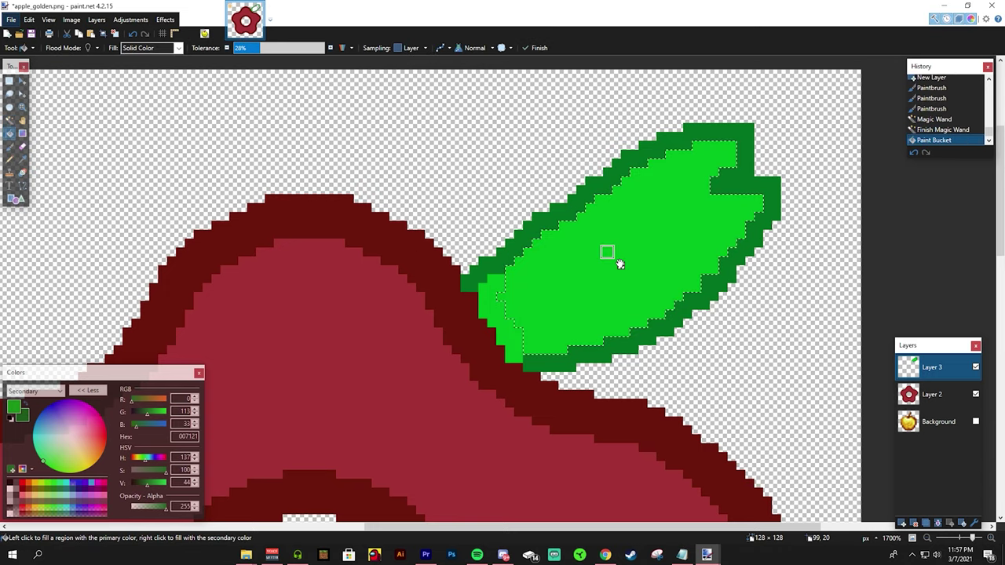
{"action": "key", "text": "ctrl+d"}
{"action": "scroll", "coordinate": [579, 300], "scroll_direction": "down", "scroll_amount": 4}
{"action": "scroll", "coordinate": [579, 299], "scroll_direction": "up", "scroll_amount": 2}
- Merge the leaf layer down into the flower layer and delete the Background layer
{"action": "key", "text": "ctrl+b"}
{"action": "left_click", "coordinate": [937, 522]}
{"action": "left_click", "coordinate": [976, 395]}
{"action": "left_click", "coordinate": [914, 522]}
- Save the image as PNG, replacing apple_golden.png in the items folder
{"action": "key", "text": "ctrl+s"}
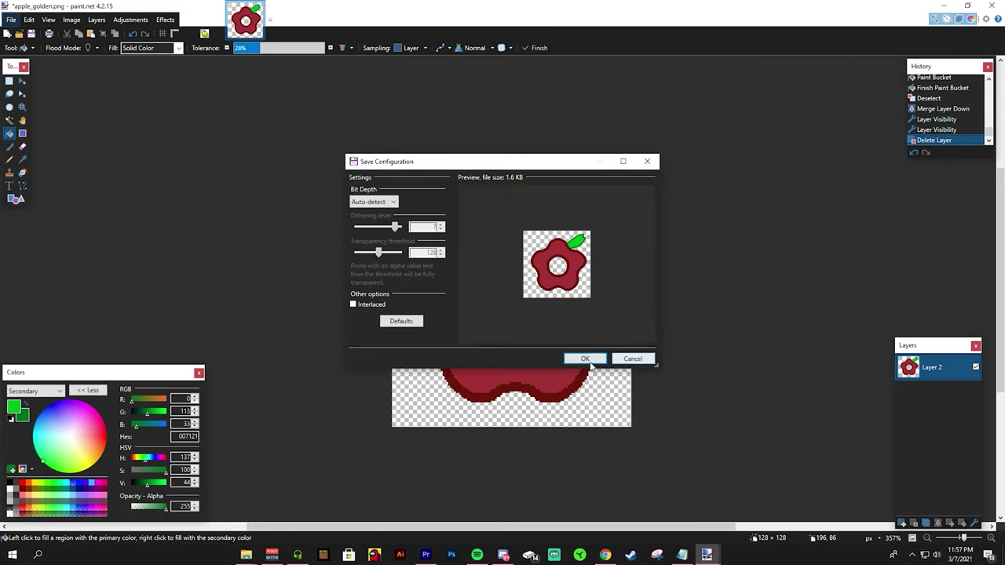
{"action": "left_click", "coordinate": [632, 358]}
{"action": "key", "text": "ctrl+shift+s"}
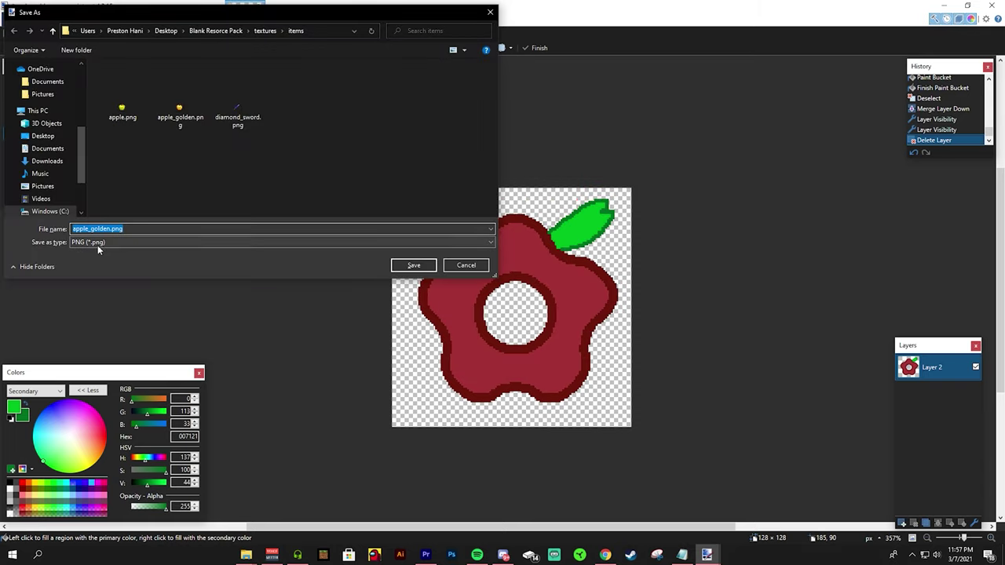
{"action": "left_click", "coordinate": [97, 244]}
{"action": "left_click", "coordinate": [85, 261]}
{"action": "left_click", "coordinate": [420, 265]}
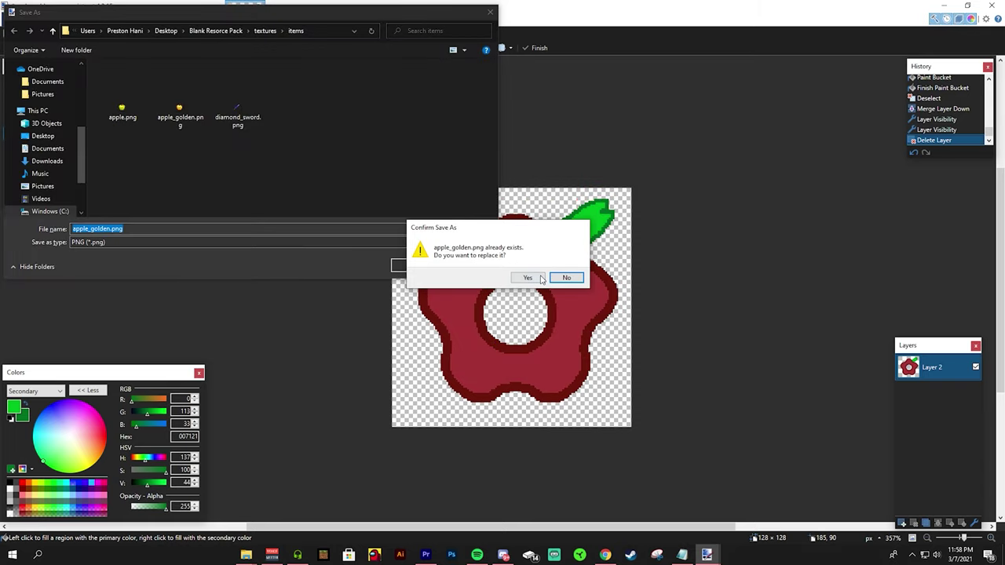
{"action": "left_click", "coordinate": [540, 278]}
{"action": "scroll", "coordinate": [545, 337], "scroll_direction": "up", "scroll_amount": 2}
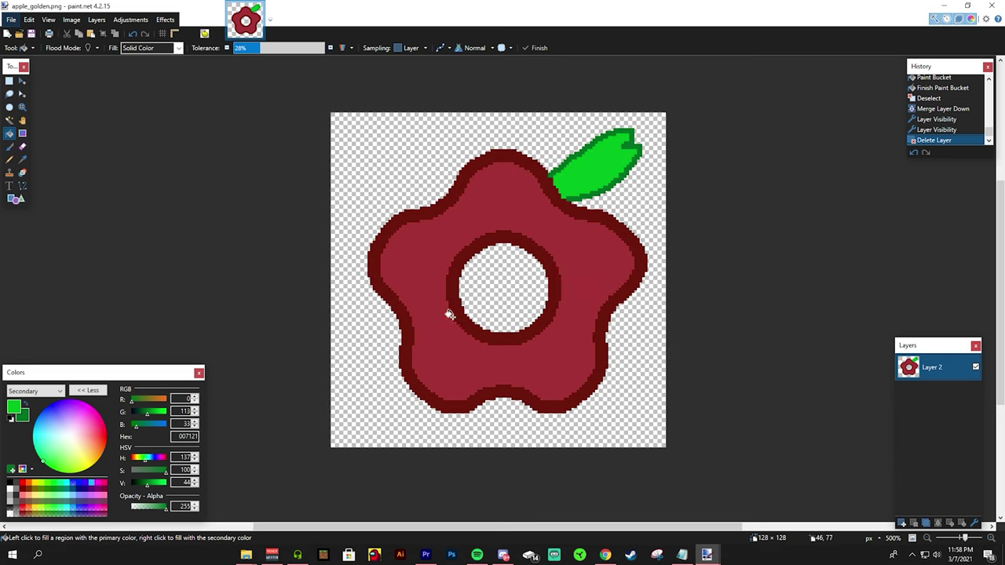
- Magic-wand the flower's red fill and shade it with a red-to-maroon gradient
{"action": "scroll", "coordinate": [652, 234], "scroll_direction": "up", "scroll_amount": 3}
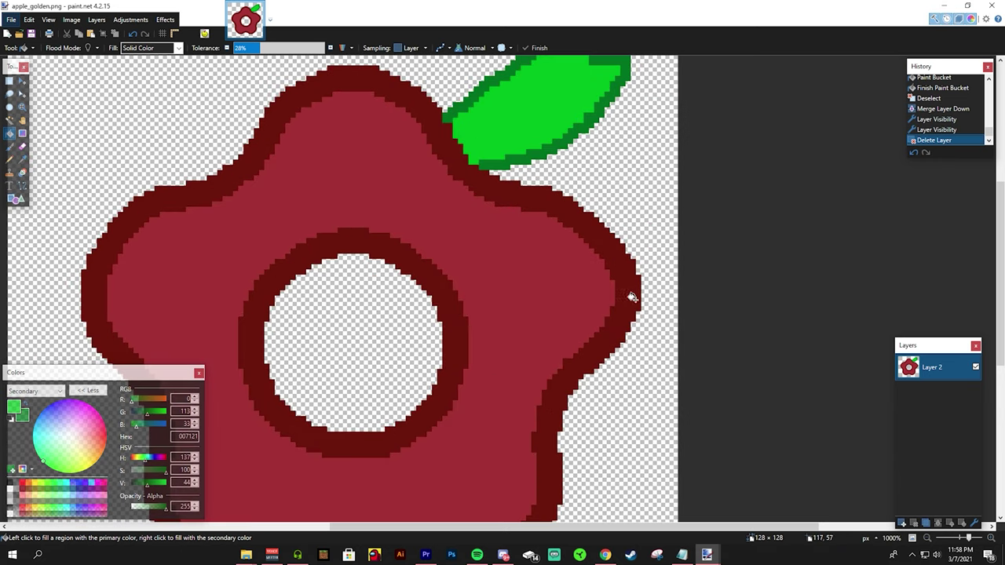
{"action": "key", "text": "s"}
{"action": "key", "text": "s"}
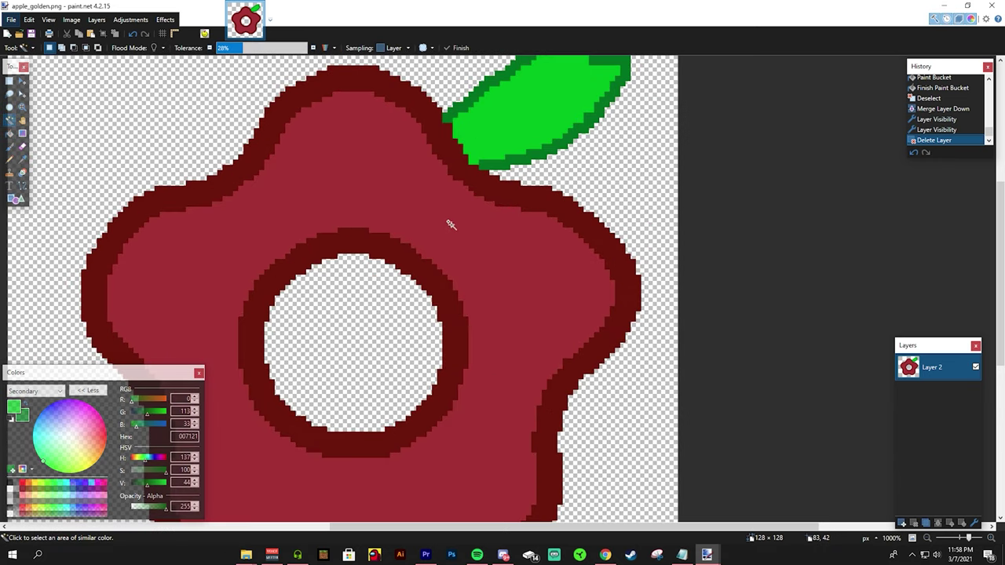
{"action": "left_click", "coordinate": [452, 226]}
{"action": "scroll", "coordinate": [565, 242], "scroll_direction": "down", "scroll_amount": 5}
{"action": "scroll", "coordinate": [532, 217], "scroll_direction": "up", "scroll_amount": 2}
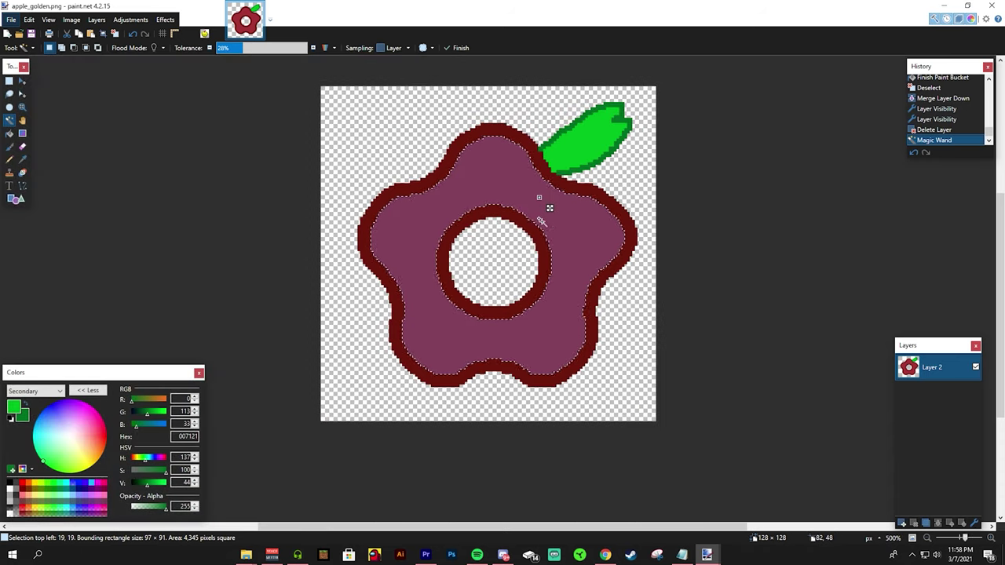
{"action": "key", "text": "g"}
{"action": "left_click_drag", "start_coordinate": [395, 208], "coordinate": [577, 326]}
{"action": "key", "text": "ctrl+z"}
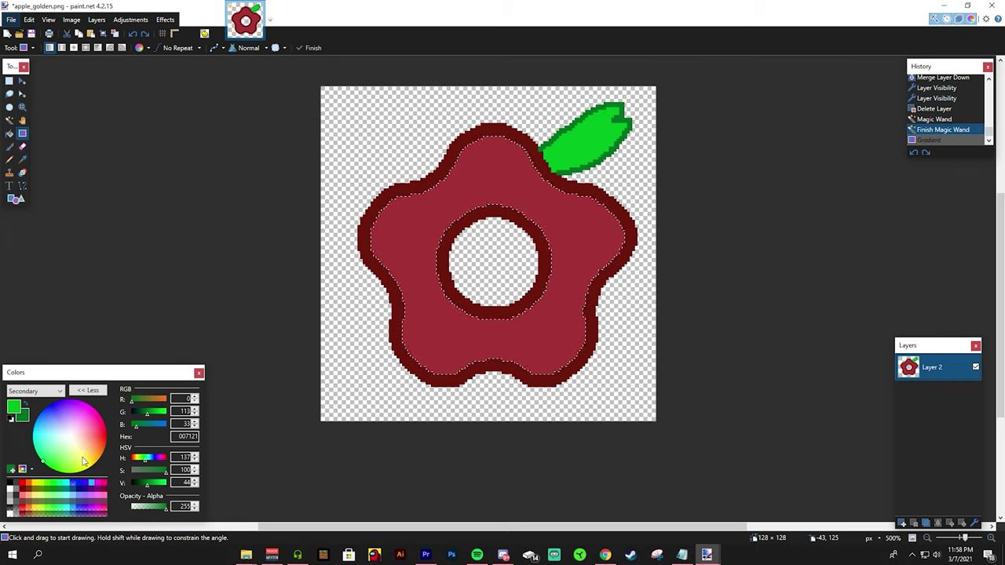
{"action": "key", "text": "x"}
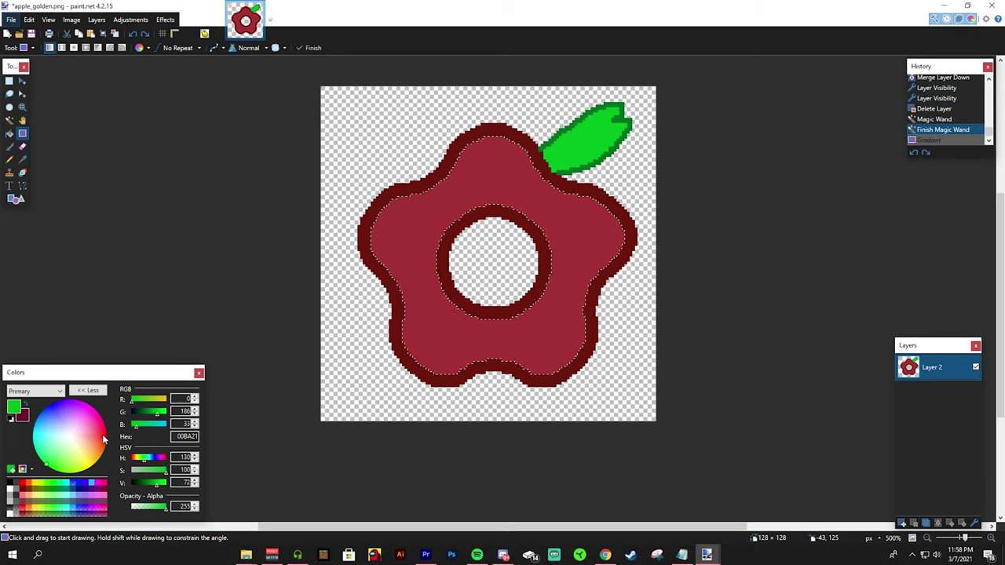
{"action": "left_click_drag", "start_coordinate": [338, 208], "coordinate": [464, 237]}
{"action": "left_click_drag", "start_coordinate": [571, 304], "coordinate": [571, 305]}
{"action": "key", "text": "ctrl+d"}
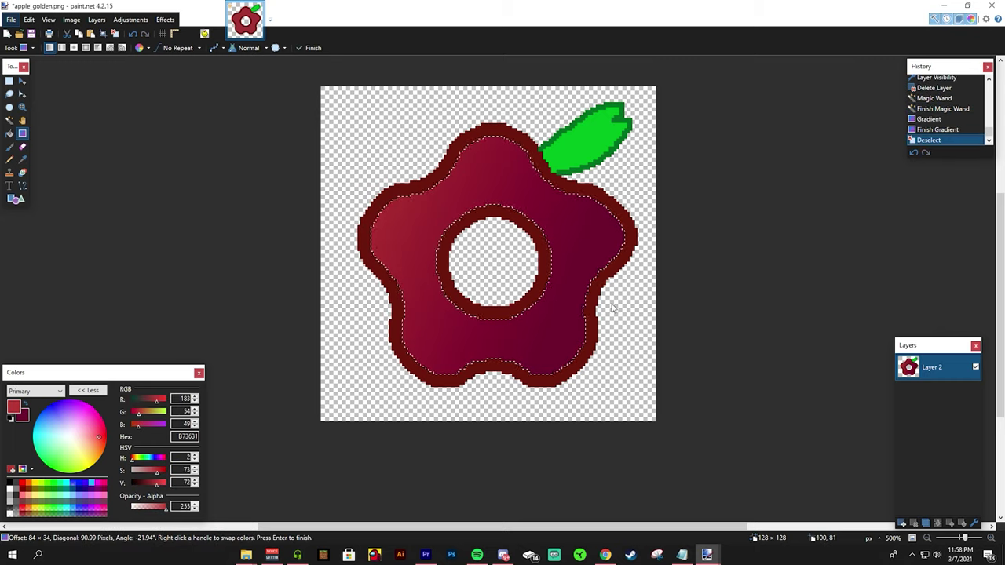
- Reselect the flower body at 15% tolerance and redraw a darker red gradient across it
{"action": "scroll", "coordinate": [581, 306], "scroll_direction": "down", "scroll_amount": 5}
{"action": "scroll", "coordinate": [620, 308], "scroll_direction": "up", "scroll_amount": 5}
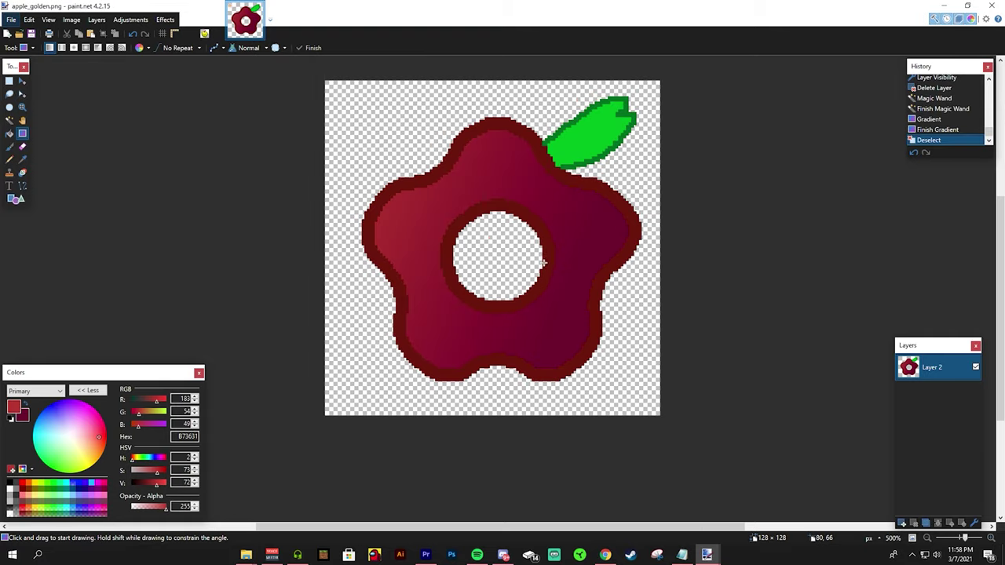
{"action": "key", "text": "s"}
{"action": "key", "text": "s"}
- Select the leaf's light green interior, make the secondary colour green, and draw a gradient
{"action": "key", "text": "s"}
{"action": "left_click", "coordinate": [481, 216]}
{"action": "scroll", "coordinate": [529, 220], "scroll_direction": "up", "scroll_amount": 4}
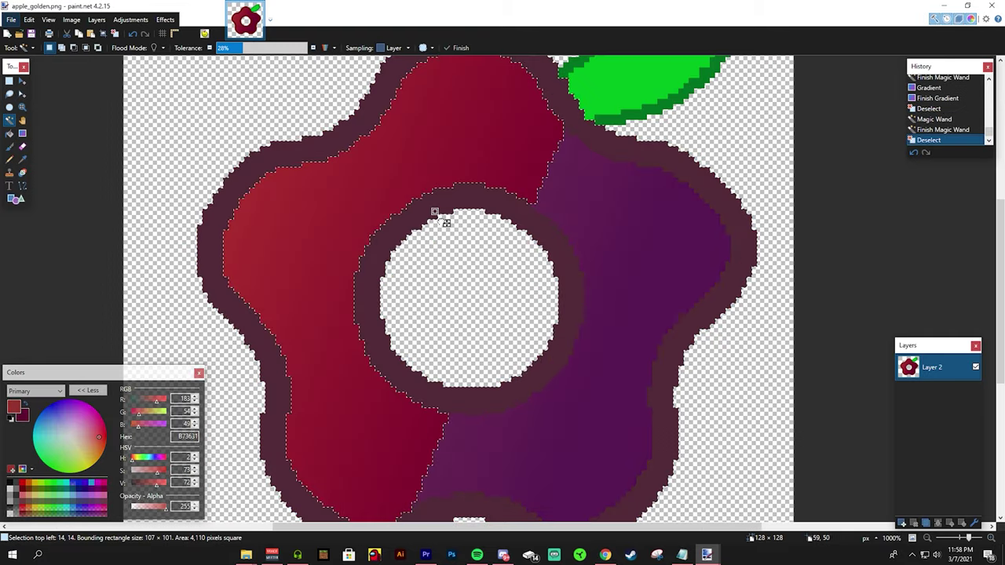
{"action": "left_click", "coordinate": [231, 50]}
{"action": "left_click", "coordinate": [315, 145]}
{"action": "scroll", "coordinate": [316, 146], "scroll_direction": "down", "scroll_amount": 3}
{"action": "left_click_drag", "start_coordinate": [157, 481], "coordinate": [145, 488]}
{"action": "key", "text": "g"}
{"action": "left_click_drag", "start_coordinate": [56, 148], "coordinate": [554, 292]}
{"action": "key", "text": "ctrl+d"}
{"action": "scroll", "coordinate": [554, 291], "scroll_direction": "down", "scroll_amount": 4}
{"action": "key", "text": "s"}
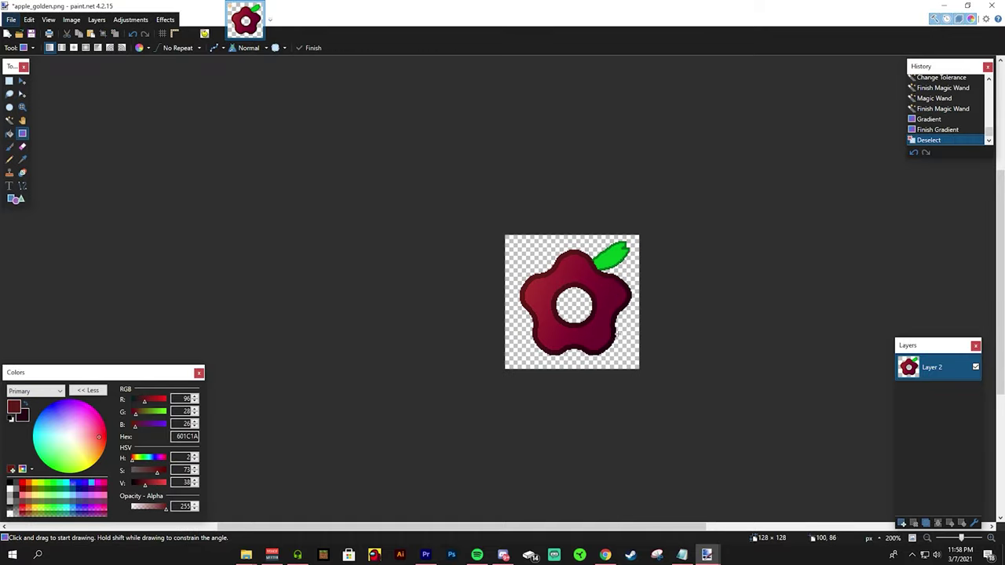
{"action": "scroll", "coordinate": [573, 192], "scroll_direction": "up", "scroll_amount": 8}
{"action": "key", "text": "s"}
{"action": "key", "text": "s"}
{"action": "key", "text": "s"}
{"action": "scroll", "coordinate": [573, 192], "scroll_direction": "up", "scroll_amount": 3}
{"action": "left_click", "coordinate": [471, 200]}
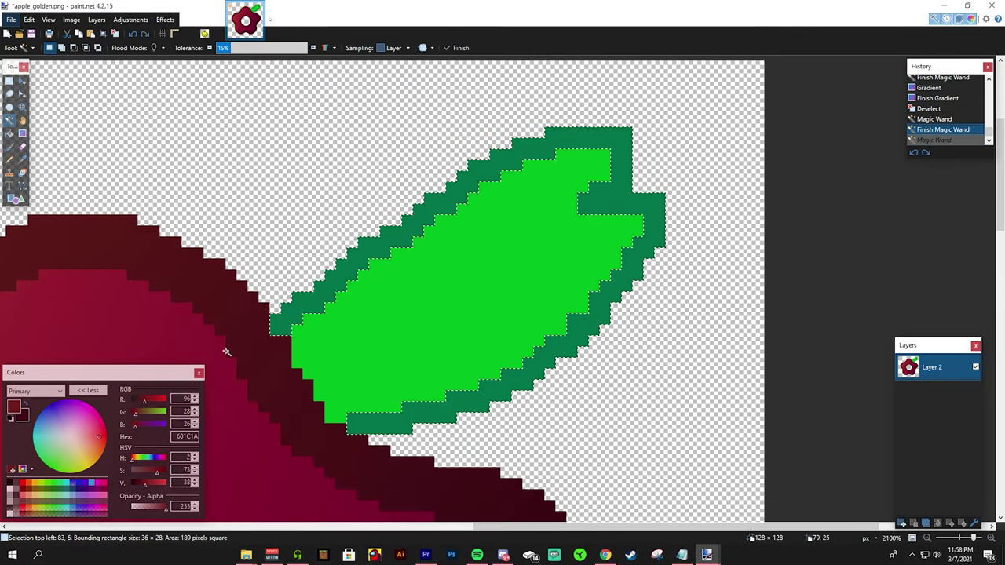
{"action": "left_click", "coordinate": [22, 414]}
{"action": "mouse_move", "coordinate": [135, 411]}
{"action": "left_mouse_down"}
{"action": "mouse_move", "coordinate": [160, 416]}
{"action": "mouse_move", "coordinate": [146, 417]}
{"action": "left_mouse_up"}
{"action": "key", "text": "g"}
{"action": "mouse_move", "coordinate": [471, 518]}
{"action": "left_mouse_down"}
{"action": "mouse_move", "coordinate": [498, 294]}
{"action": "mouse_move", "coordinate": [549, 78]}
{"action": "left_mouse_up"}
{"action": "scroll", "coordinate": [577, 315], "scroll_direction": "up", "scroll_amount": 3}
{"action": "scroll", "coordinate": [576, 316], "scroll_direction": "down", "scroll_amount": 3}
{"action": "left_click_drag", "start_coordinate": [510, 346], "coordinate": [565, 252]}
- Reselect the leaf interior and refill it with a brighter vivid green gradient
{"action": "key", "text": "ctrl+d"}
{"action": "scroll", "coordinate": [570, 328], "scroll_direction": "up", "scroll_amount": 2}
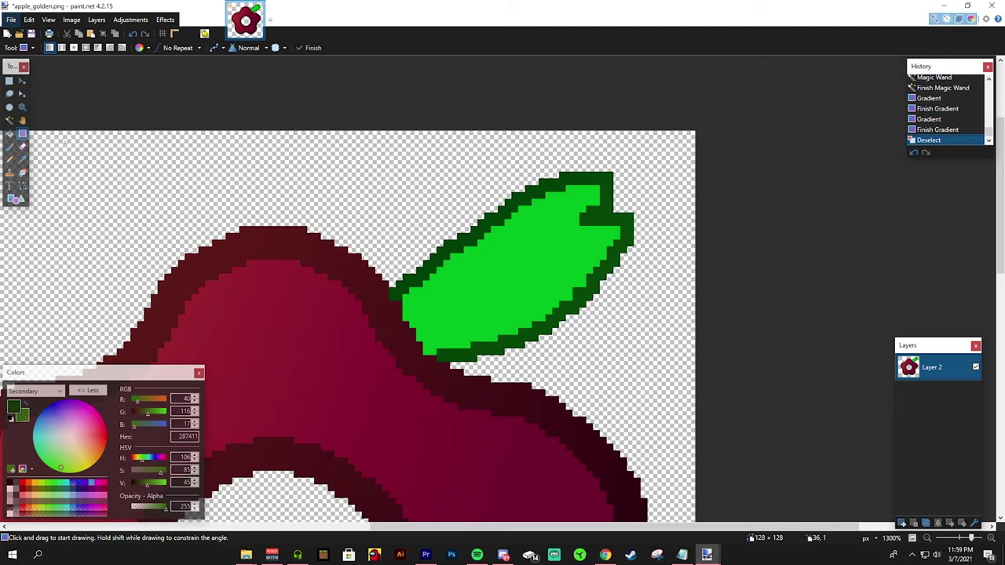
{"action": "key", "text": "s"}
{"action": "key", "text": "s"}
{"action": "key", "text": "s"}
{"action": "key", "text": "s"}
{"action": "left_click", "coordinate": [522, 299]}
{"action": "left_click_drag", "start_coordinate": [147, 482], "coordinate": [167, 482]}
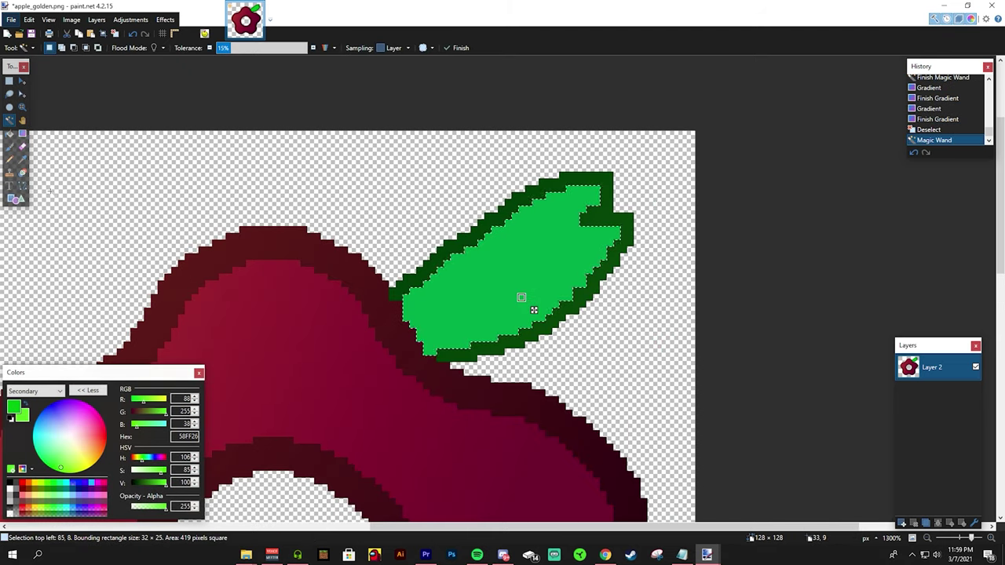
{"action": "key", "text": "g"}
{"action": "left_click_drag", "start_coordinate": [358, 283], "coordinate": [515, 276]}
{"action": "key", "text": "ctrl+d"}
{"action": "scroll", "coordinate": [516, 276], "scroll_direction": "down", "scroll_amount": 3}
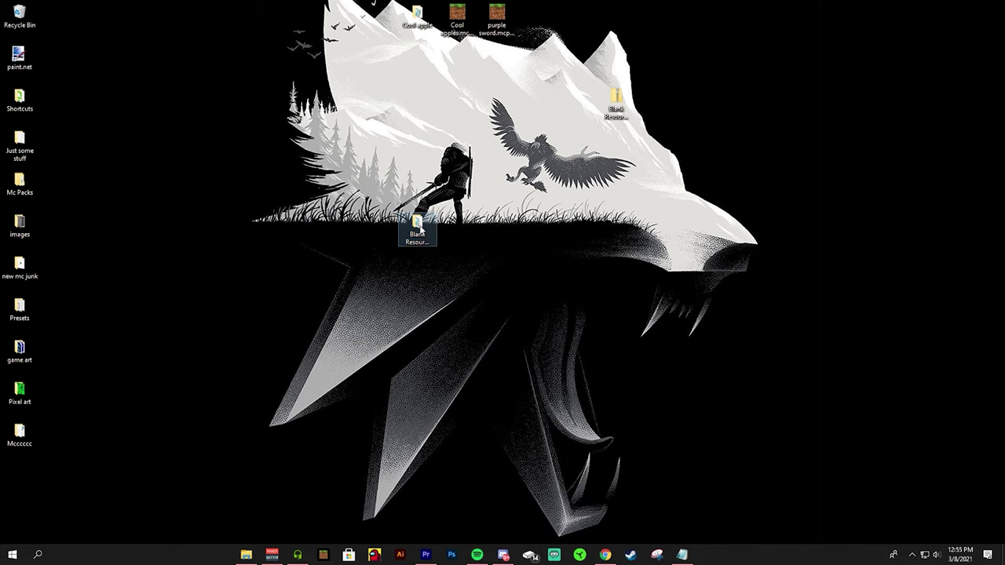
- Check Blank Resourse pack1 > textures > items, then close Explorer and select the desktop pack folder
{"action": "double_click", "coordinate": [418, 225]}
{"action": "double_click", "coordinate": [499, 229]}
{"action": "double_click", "coordinate": [497, 245]}
{"action": "key", "text": "BackSpace"}
{"action": "key", "text": "BackSpace"}
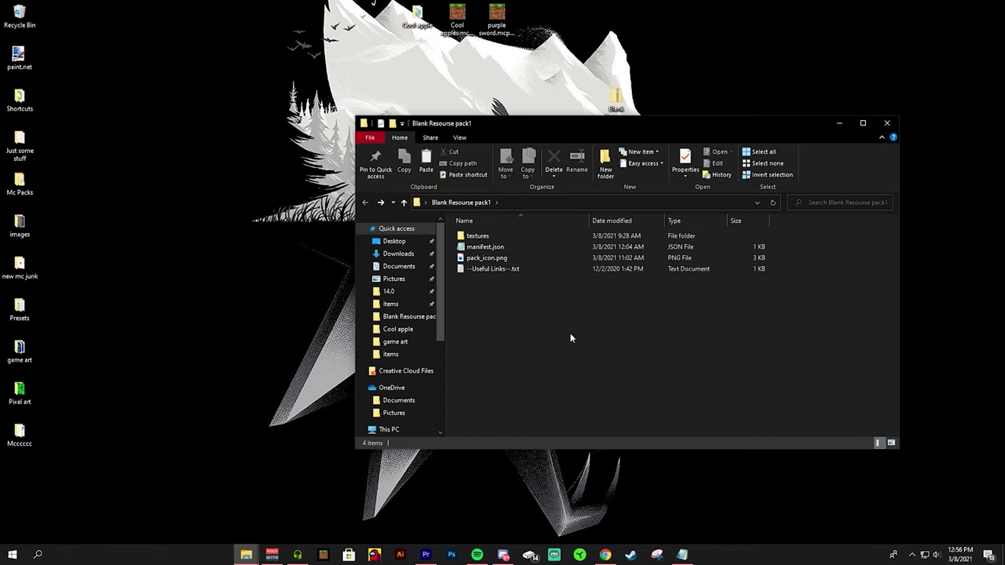
{"action": "left_click", "coordinate": [887, 124]}
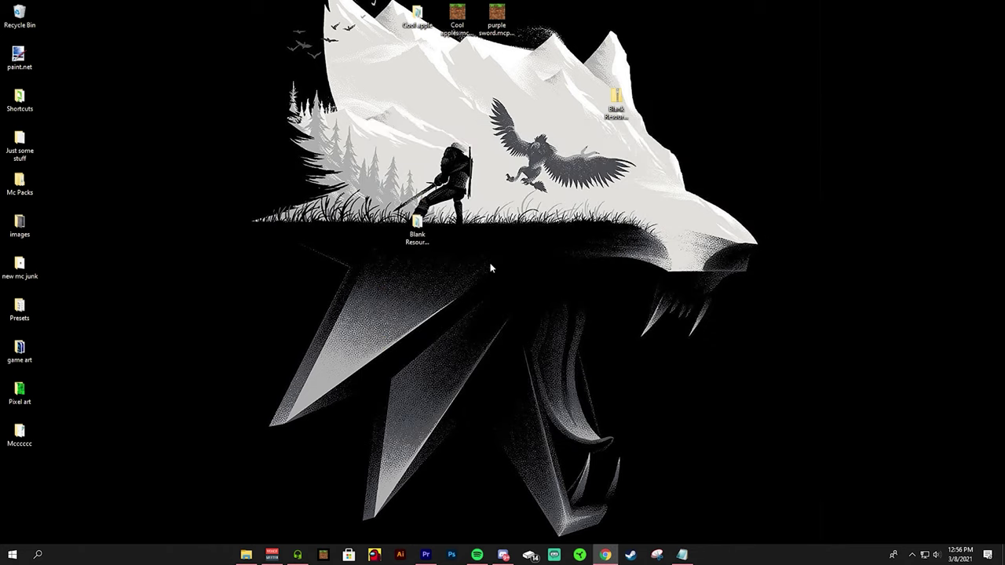
{"action": "left_click", "coordinate": [421, 235]}
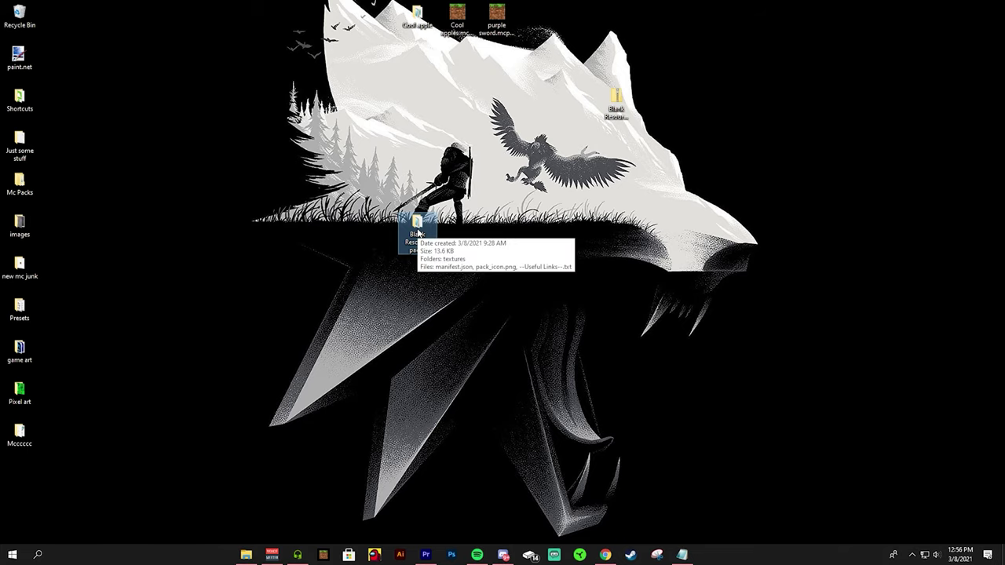
- Set up a 7-Zip zip archive of the folder named Blank Resourse pack1.mcpack
{"action": "right_click", "coordinate": [424, 227]}
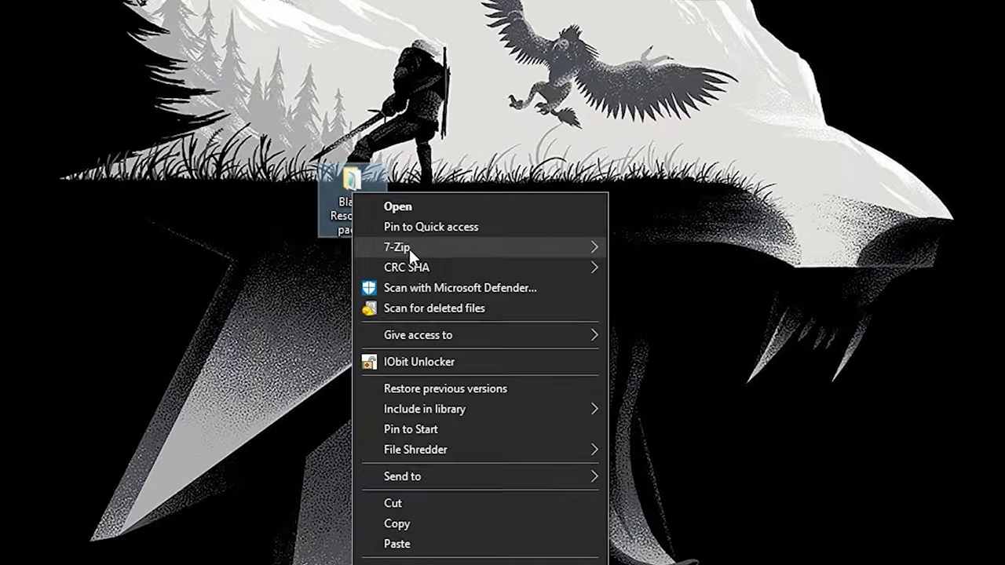
{"action": "mouse_move", "coordinate": [456, 259]}
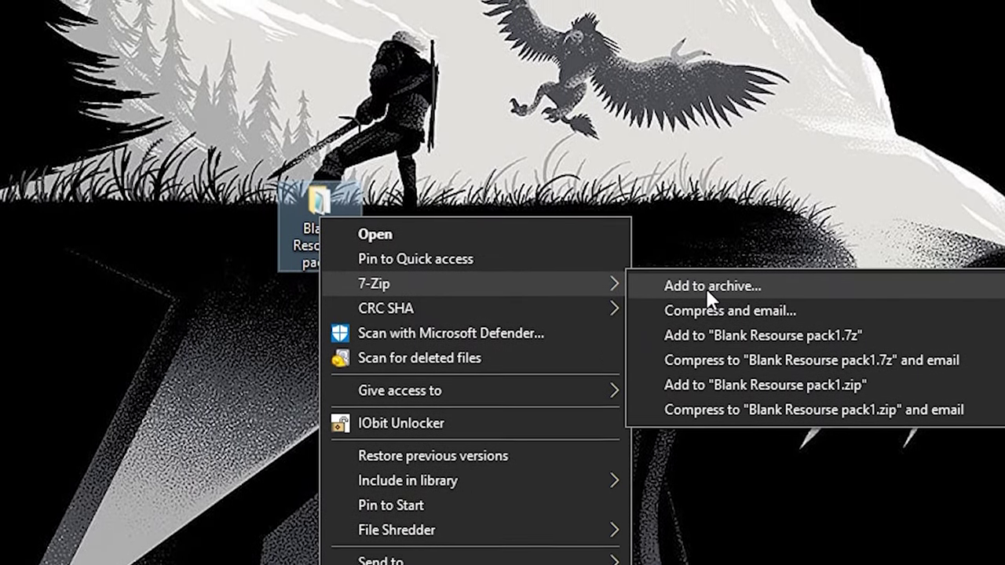
{"action": "left_click", "coordinate": [690, 265]}
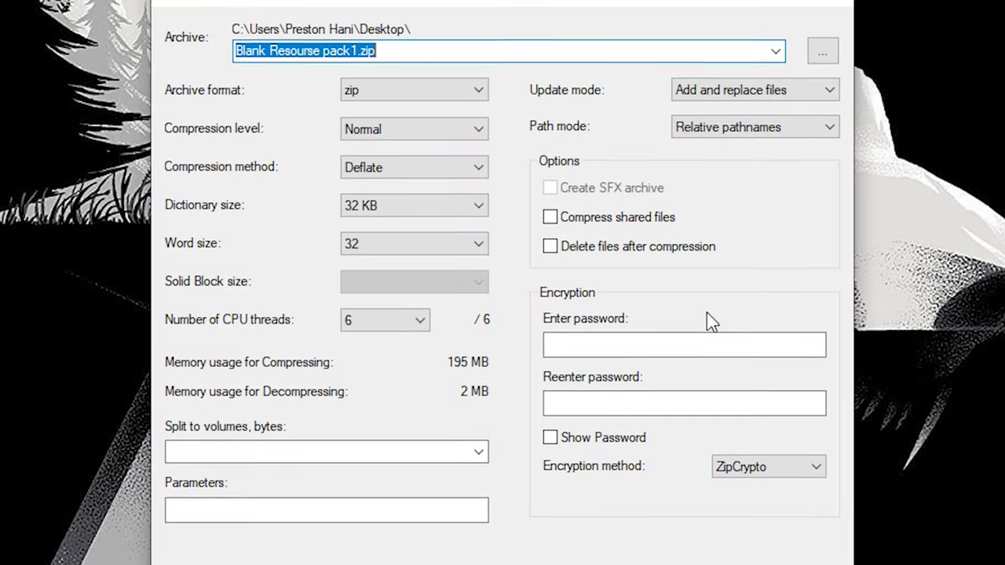
{"action": "left_click", "coordinate": [423, 56]}
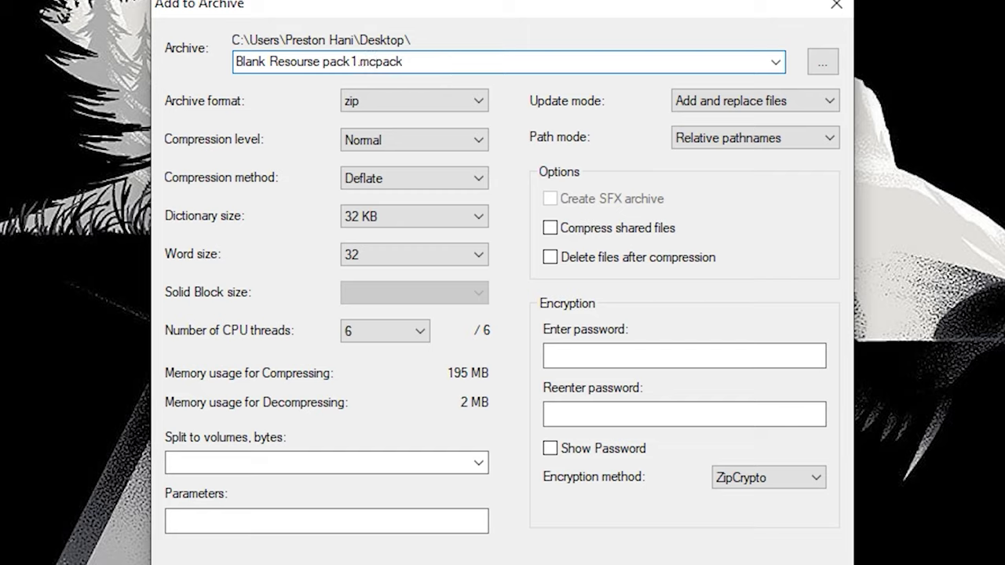
{"action": "double_click", "coordinate": [368, 76]}
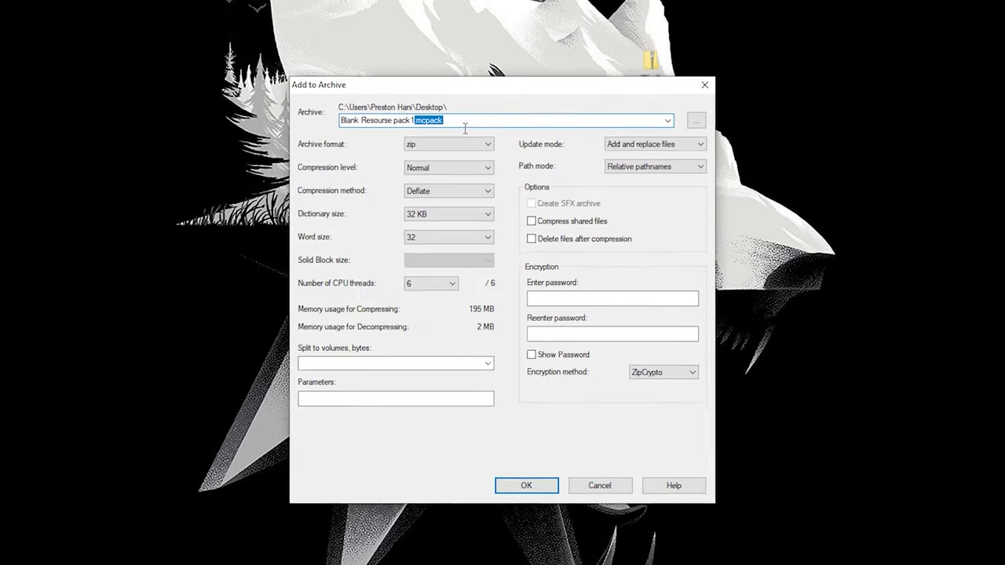
{"action": "left_click", "coordinate": [439, 75]}
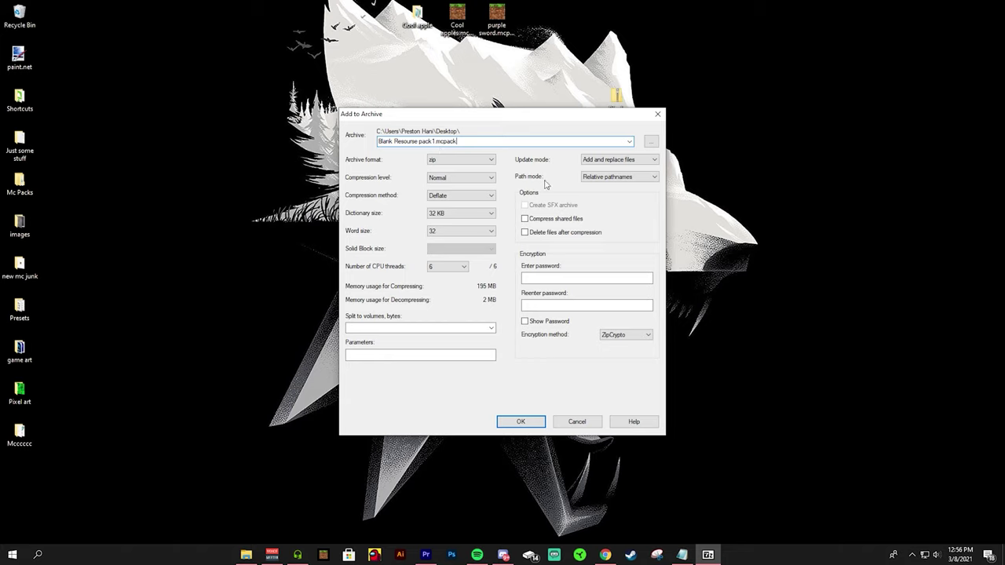
- Create Blank Resourse pack1.mcpack and place its icon just below the pack folder
{"action": "left_click", "coordinate": [522, 422]}
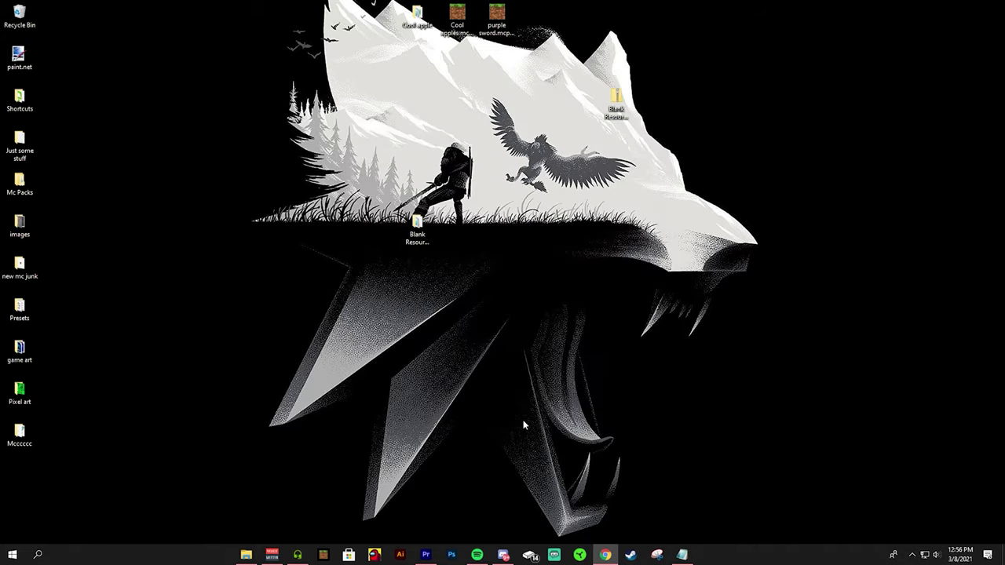
{"action": "left_click_drag", "start_coordinate": [19, 475], "coordinate": [417, 267]}
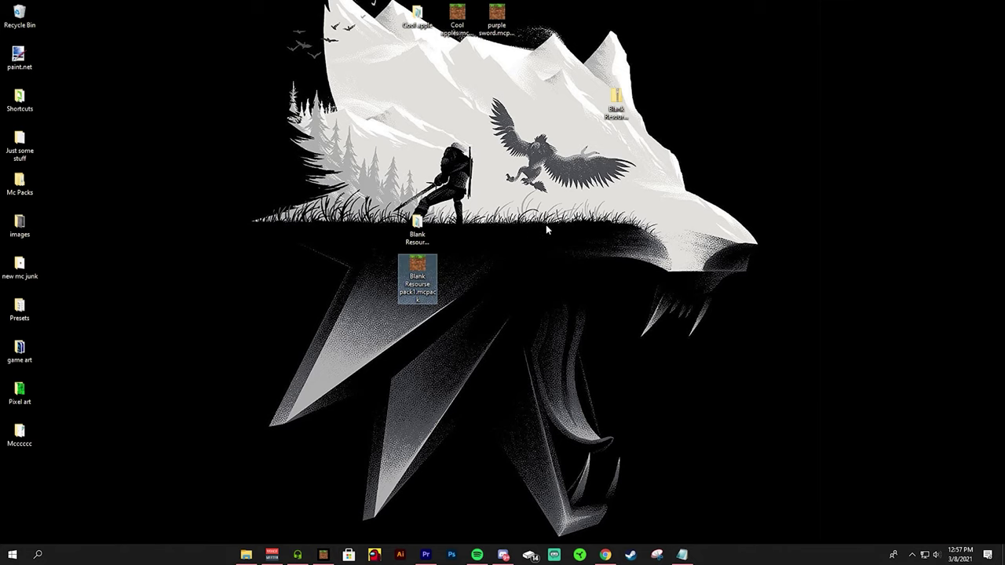
{"action": "left_click", "coordinate": [545, 226]}
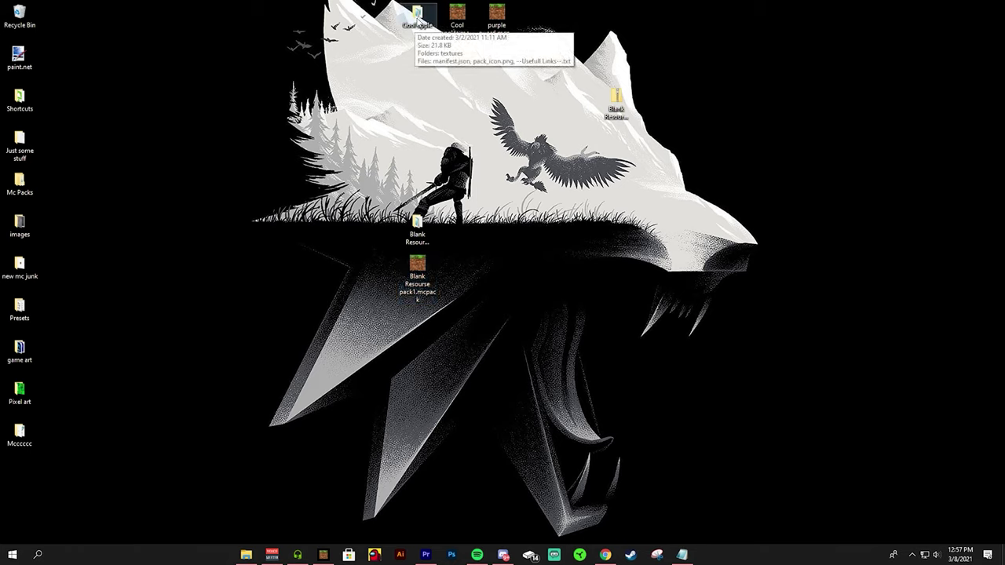
- Read the Cool apple pack's manifest.json, then open Blank Resourse pack1's manifest.json in Notepad
{"action": "double_click", "coordinate": [417, 16]}
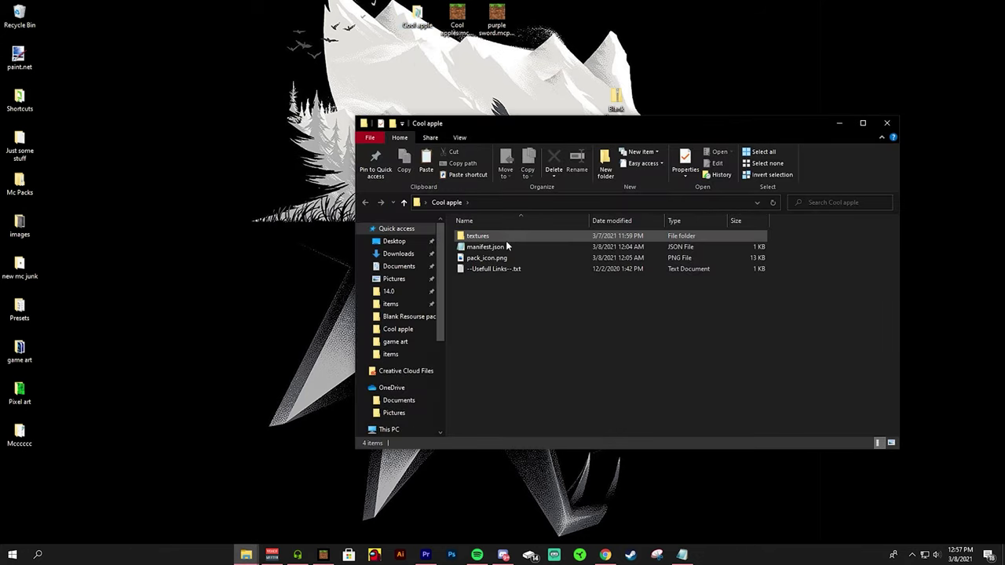
{"action": "left_click", "coordinate": [500, 248]}
{"action": "double_click", "coordinate": [500, 248]}
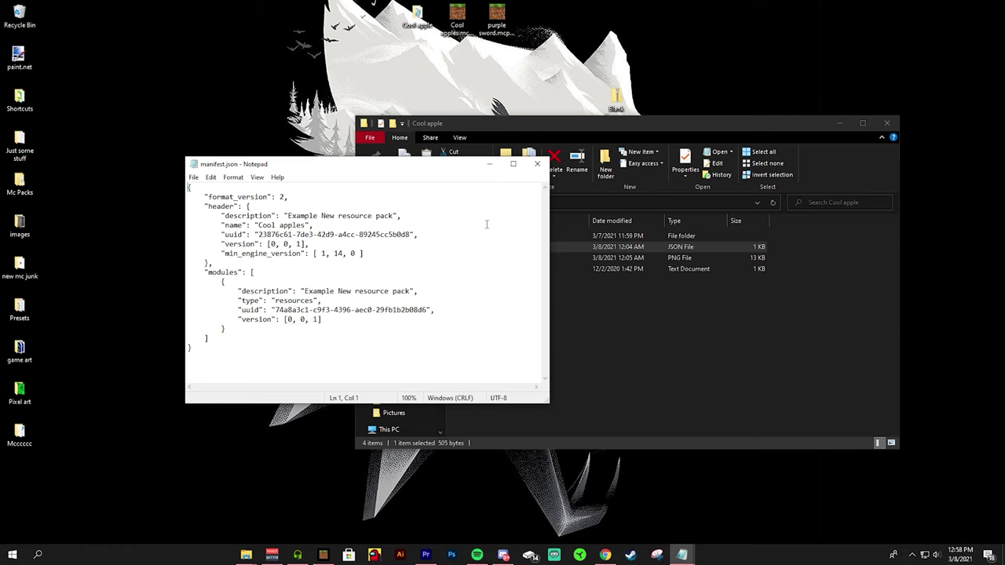
{"action": "left_click", "coordinate": [538, 166]}
{"action": "left_click", "coordinate": [886, 123]}
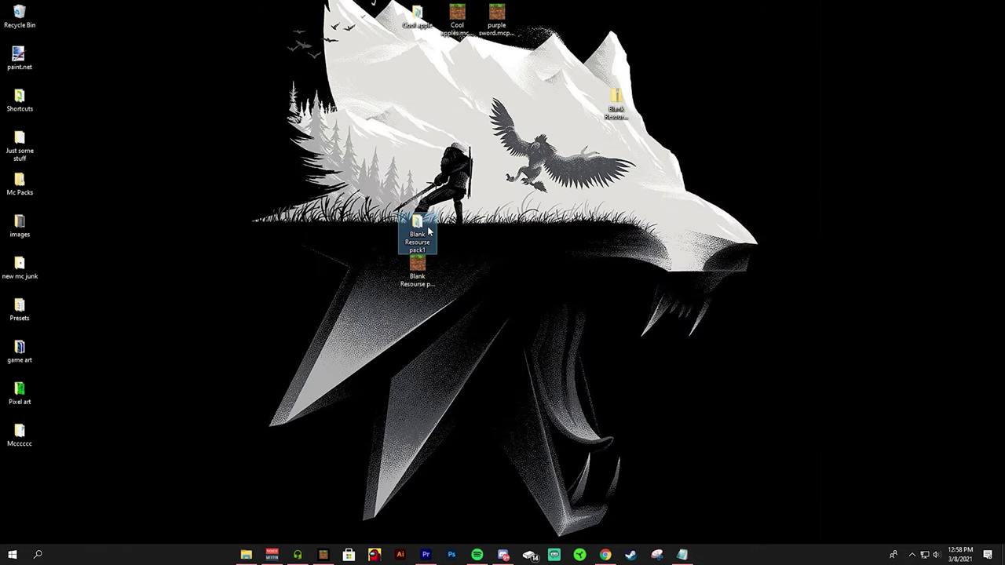
{"action": "double_click", "coordinate": [423, 229]}
{"action": "double_click", "coordinate": [502, 247]}
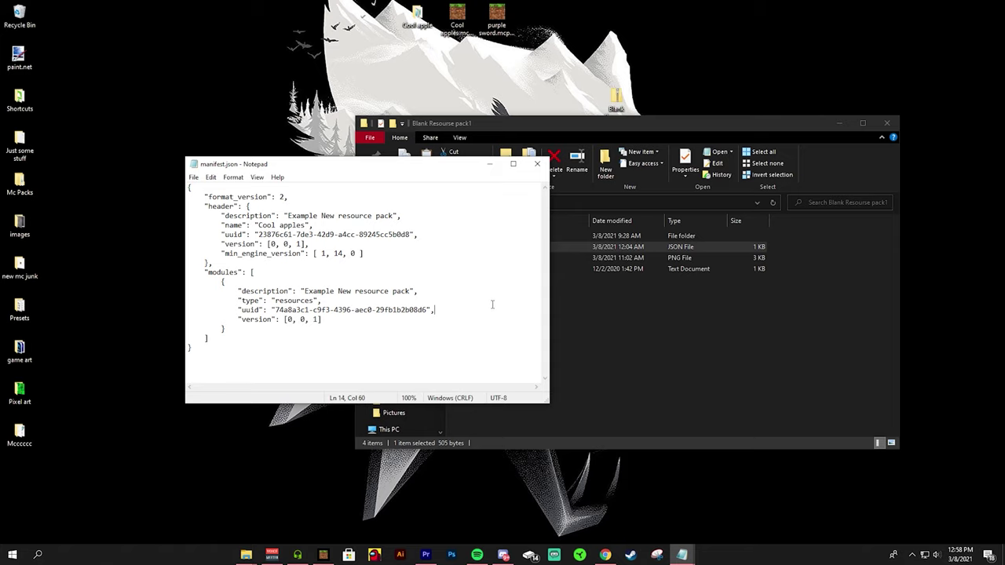
{"action": "left_click", "coordinate": [322, 554]}
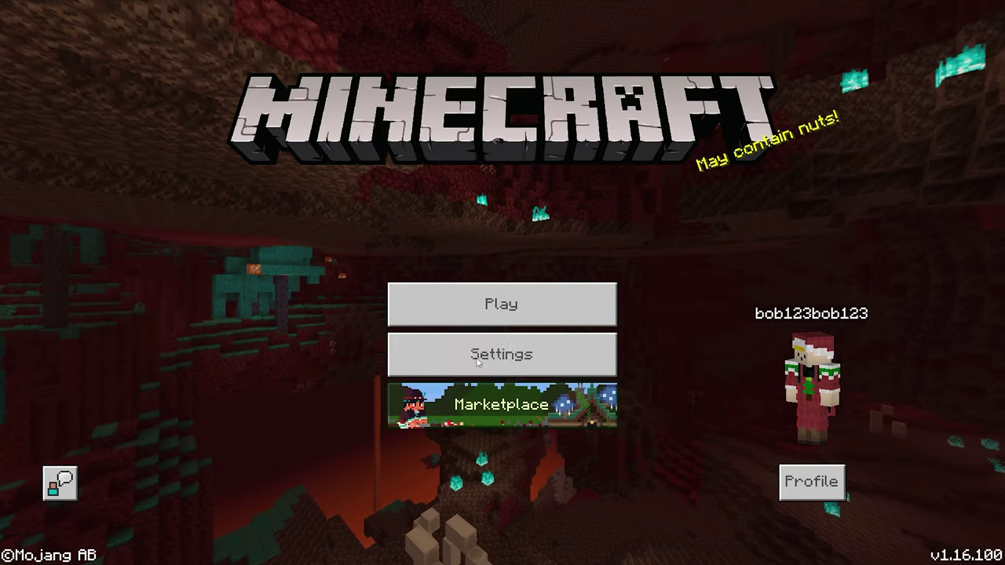
{"action": "left_click", "coordinate": [476, 361]}
{"action": "left_click", "coordinate": [182, 482]}
{"action": "left_click", "coordinate": [493, 168]}
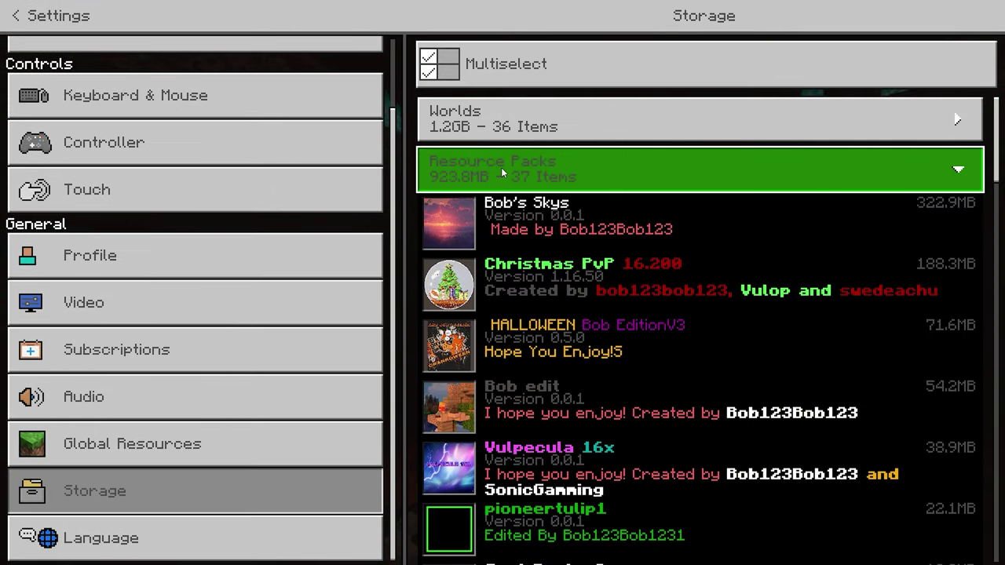
{"action": "scroll", "coordinate": [567, 443], "scroll_direction": "down", "scroll_amount": 15}
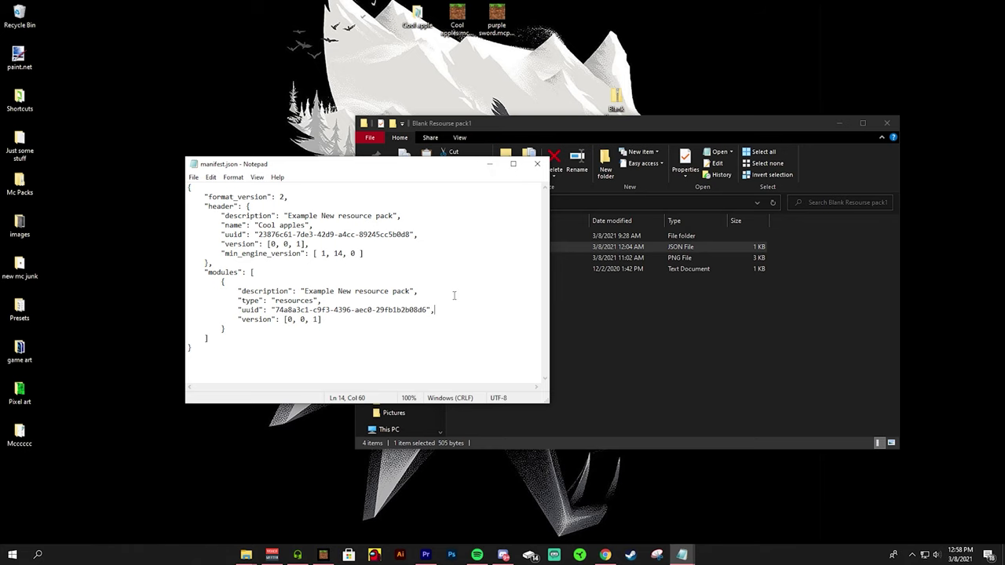
{"action": "mouse_move", "coordinate": [605, 555]}
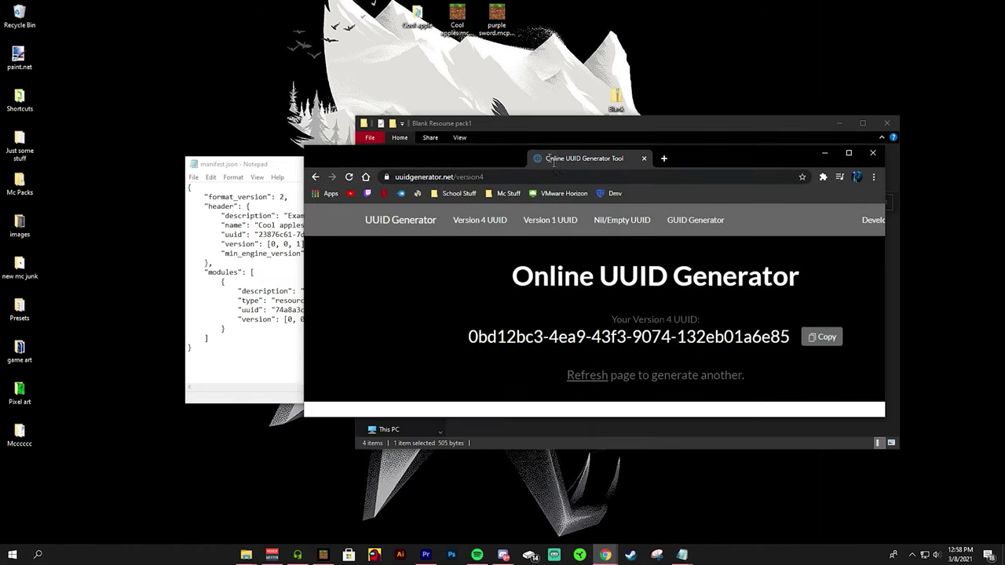
- Generate a fresh version 4 UUID and use it to replace the manifest header's uuid
{"action": "double_click", "coordinate": [553, 159]}
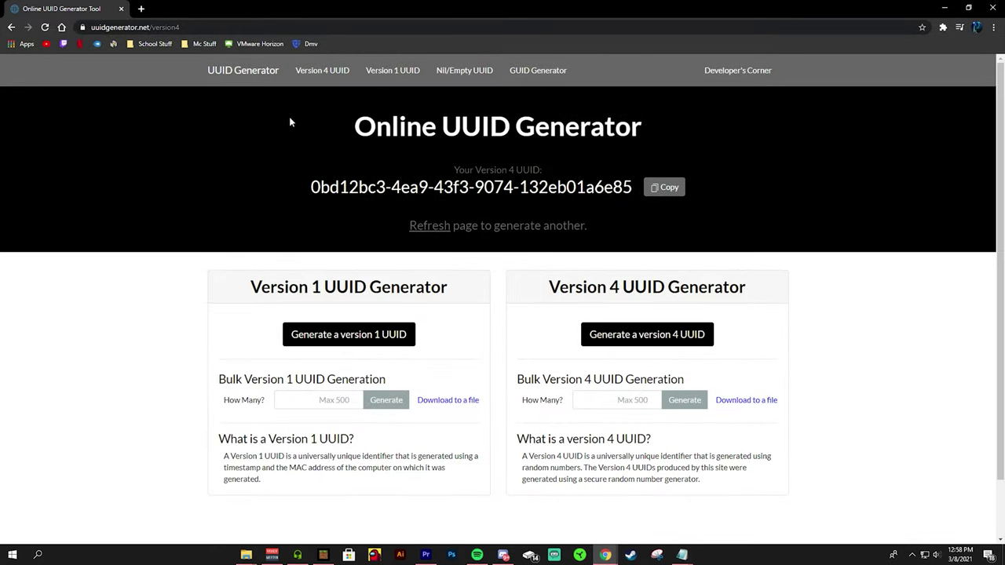
{"action": "left_click", "coordinate": [45, 27]}
{"action": "left_click", "coordinate": [657, 188]}
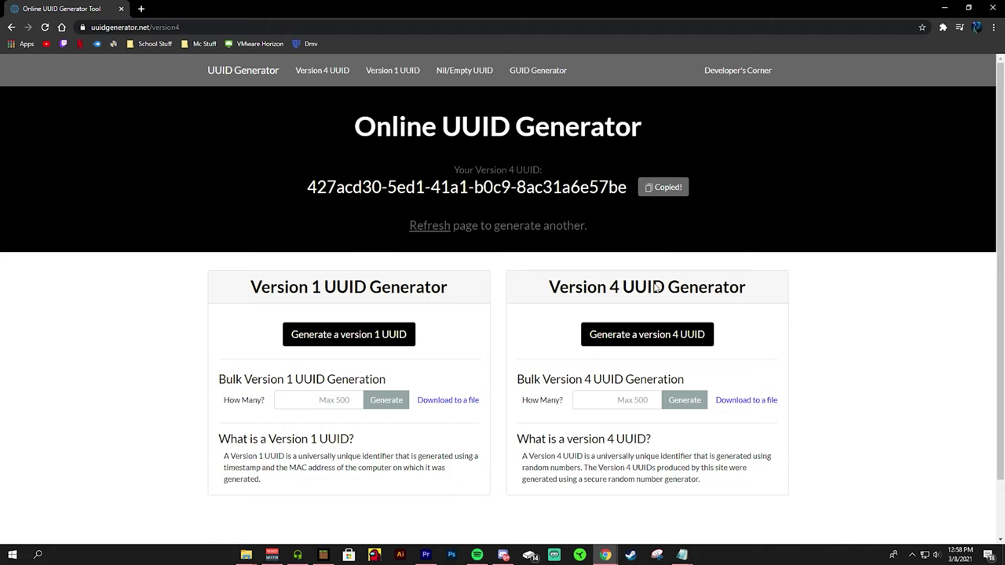
{"action": "mouse_move", "coordinate": [686, 555]}
{"action": "left_click", "coordinate": [710, 524]}
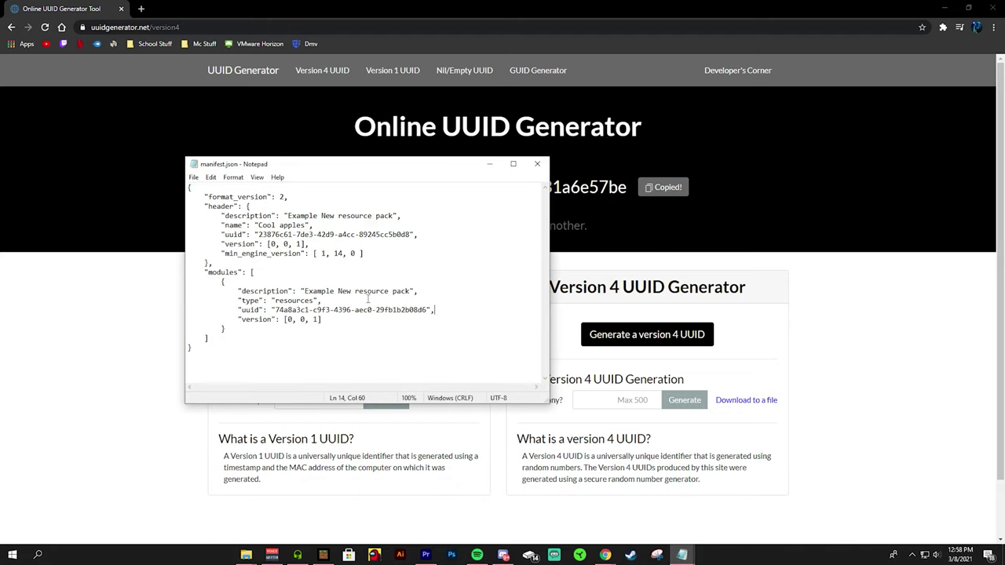
{"action": "left_click_drag", "start_coordinate": [258, 235], "coordinate": [412, 244]}
- Generate and copy a second new UUID for the module section
{"action": "left_click", "coordinate": [45, 27]}
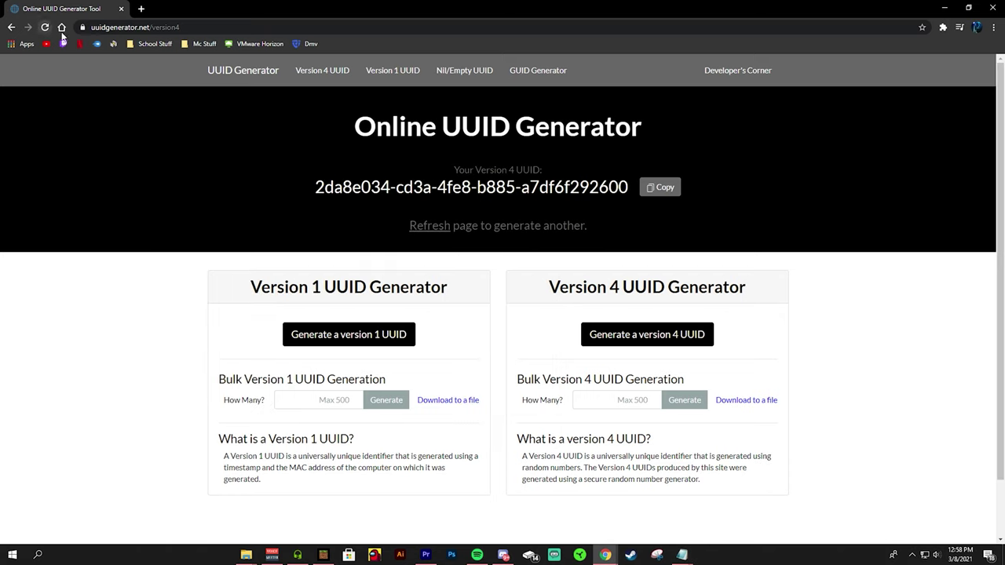
{"action": "left_click", "coordinate": [668, 192]}
{"action": "left_click", "coordinate": [683, 556]}
- Paste the new UUID over the module's old uuid in manifest.json and save
{"action": "left_click", "coordinate": [728, 522]}
{"action": "left_click_drag", "start_coordinate": [275, 310], "coordinate": [428, 310]}
{"action": "key", "text": "ctrl+v"}
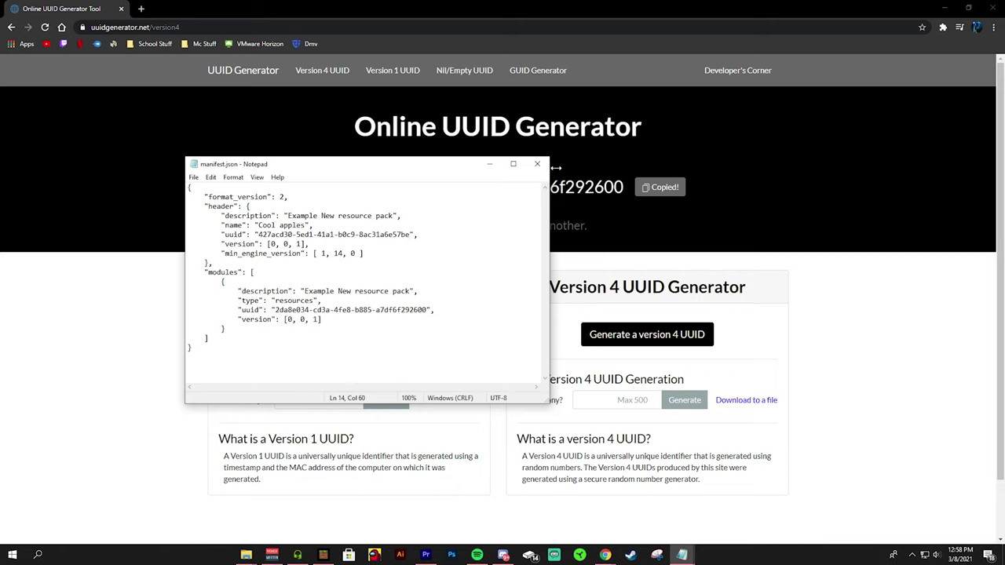
{"action": "left_click", "coordinate": [542, 181]}
- Minimize Chrome, close the pack folder window, and move the old .mcpack aside
{"action": "left_click", "coordinate": [945, 8]}
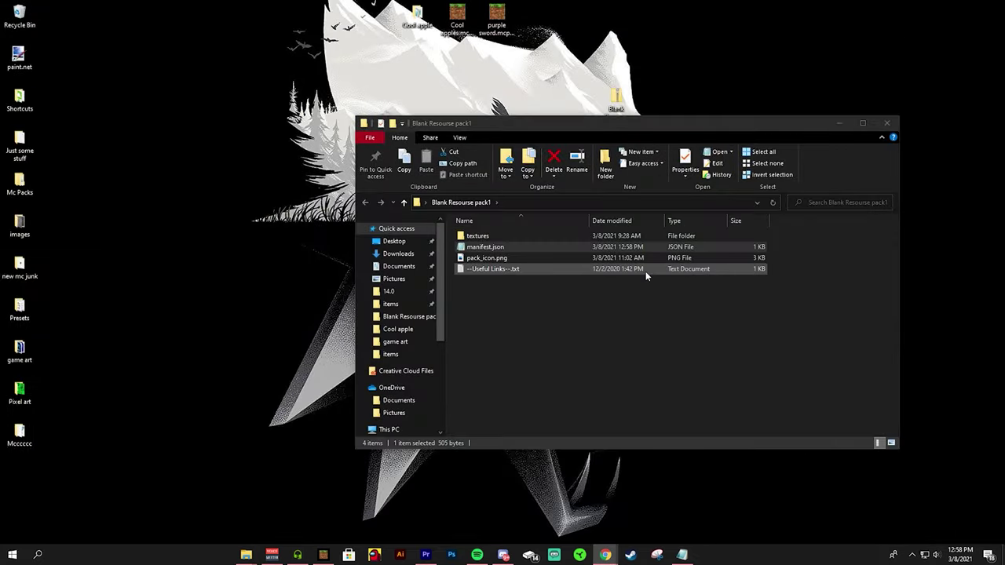
{"action": "left_click", "coordinate": [888, 123]}
{"action": "left_click_drag", "start_coordinate": [417, 267], "coordinate": [421, 224]}
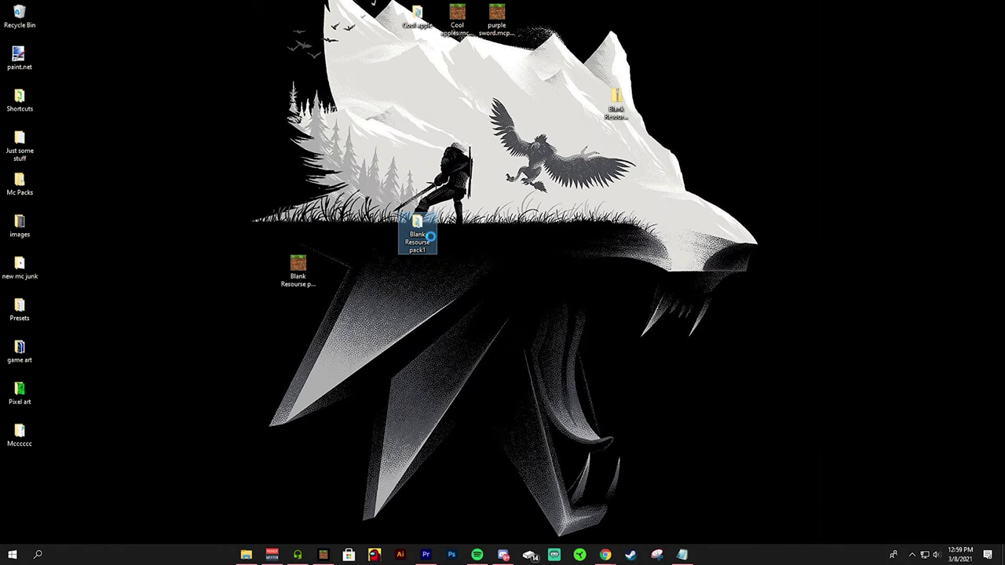
- Archive the Blank Resourse pack1 folder with 7-Zip, changing the extension to mcpack
{"action": "right_click", "coordinate": [422, 229]}
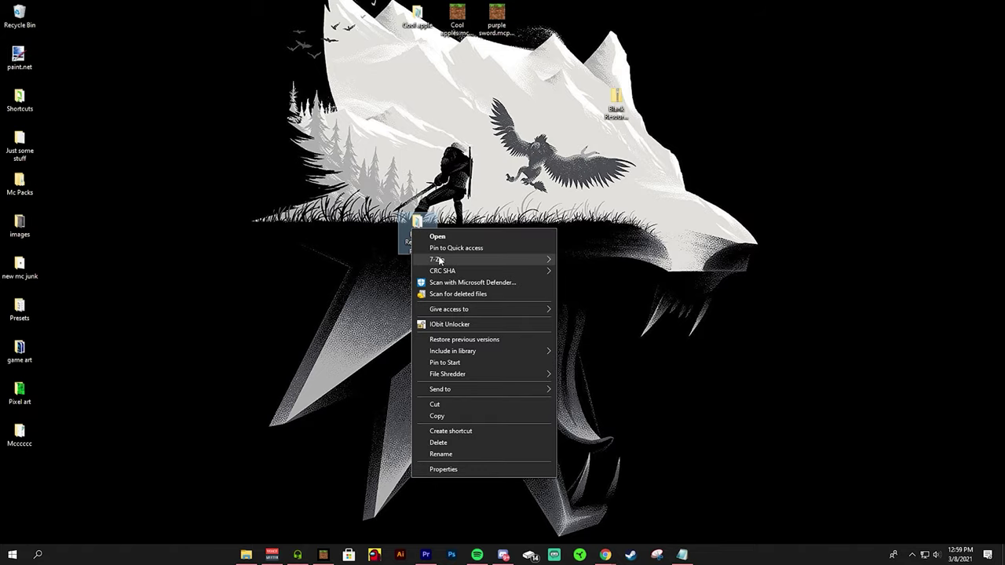
{"action": "mouse_move", "coordinate": [442, 262]}
{"action": "left_click", "coordinate": [610, 256]}
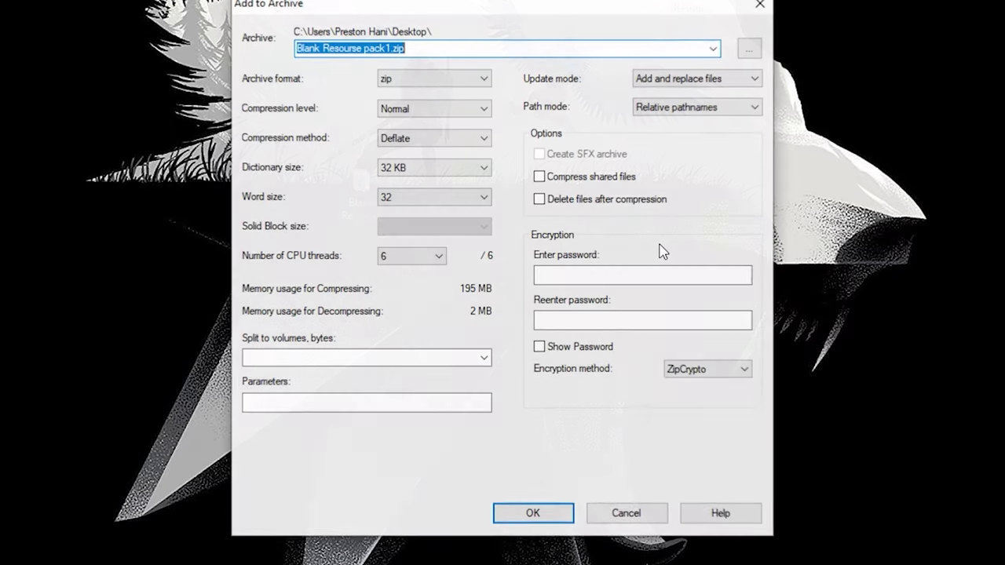
{"action": "left_click", "coordinate": [425, 50]}
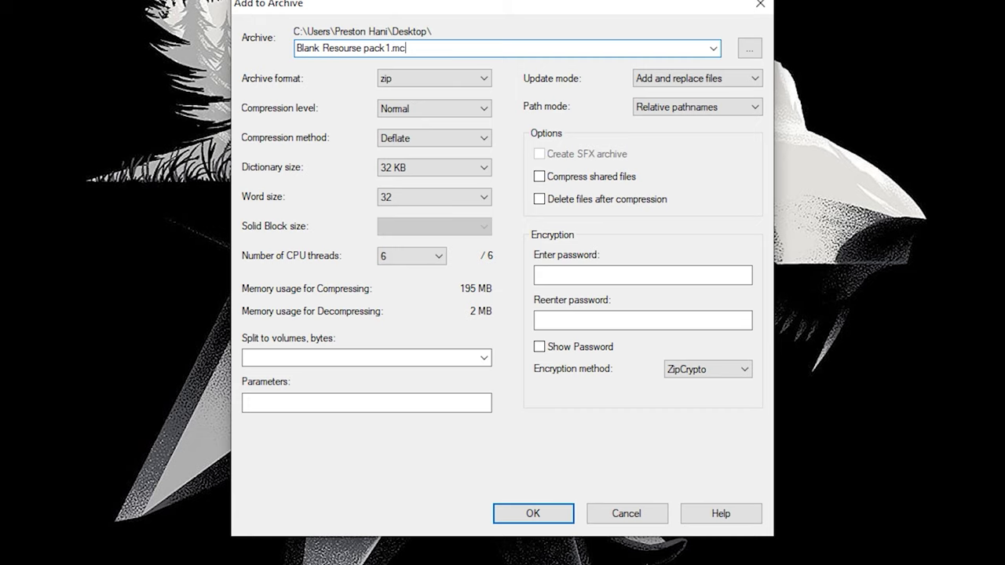
{"action": "type", "text": "mcpack"}
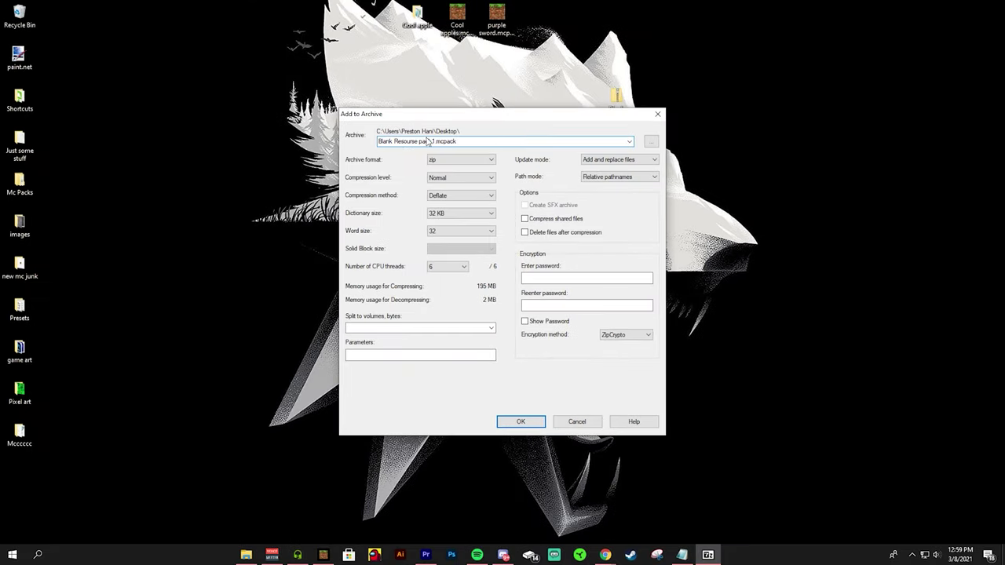
{"action": "left_click", "coordinate": [521, 424]}
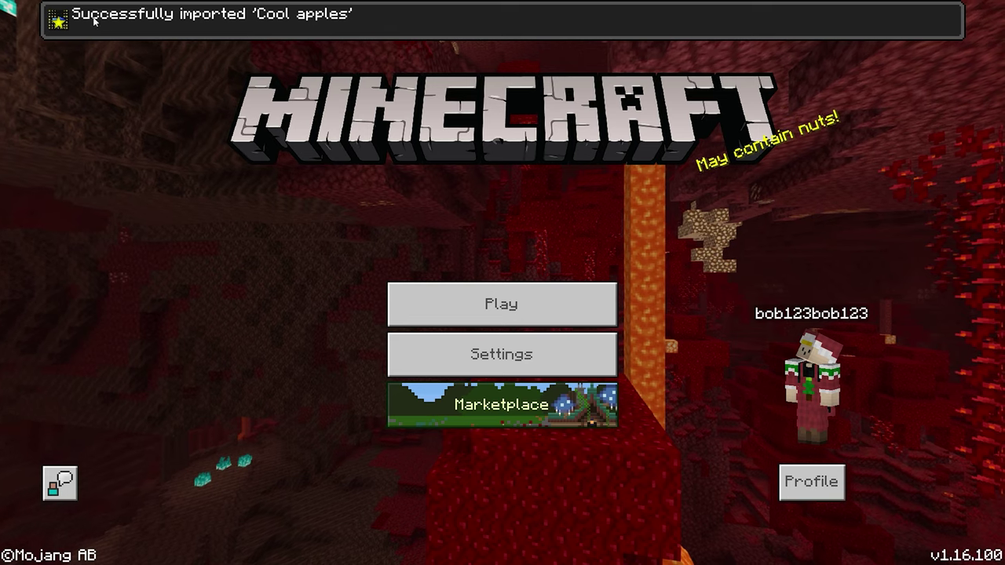
- In Global Resources, deactivate the old Cool apples pack and activate the newly imported one
{"action": "left_click", "coordinate": [489, 353]}
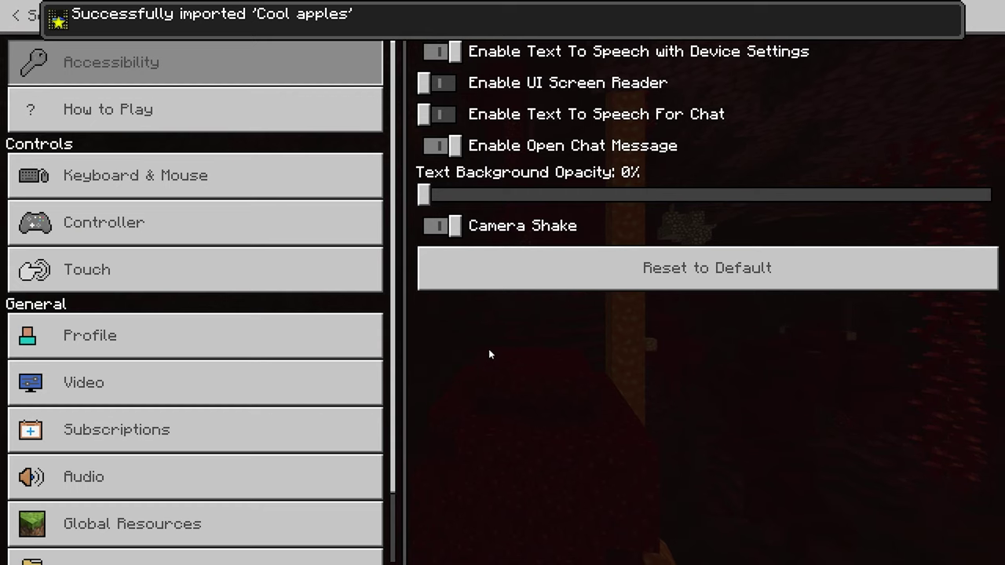
{"action": "left_click", "coordinate": [267, 509]}
{"action": "left_click", "coordinate": [488, 56]}
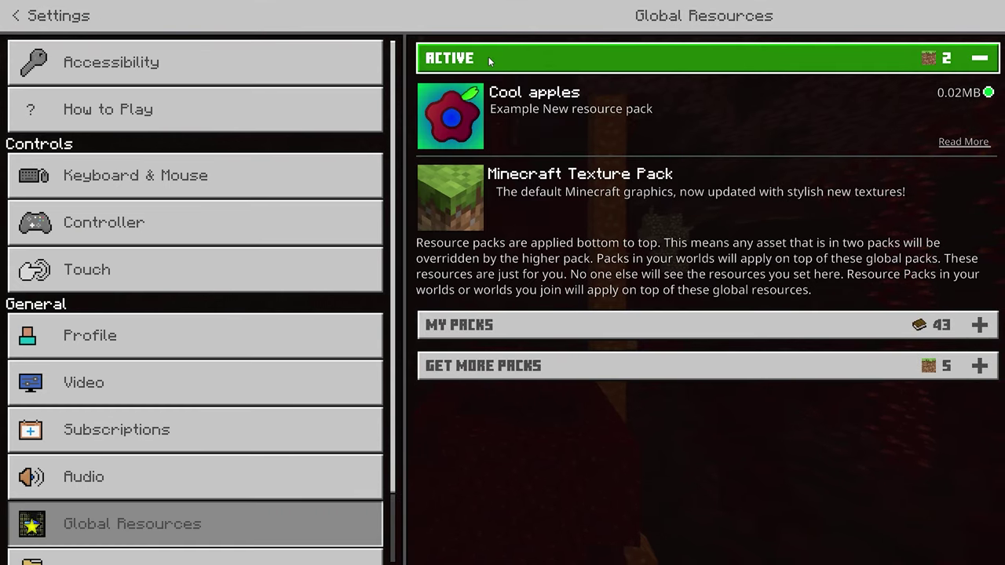
{"action": "left_click", "coordinate": [494, 94]}
{"action": "left_click", "coordinate": [502, 170]}
{"action": "left_click", "coordinate": [557, 244]}
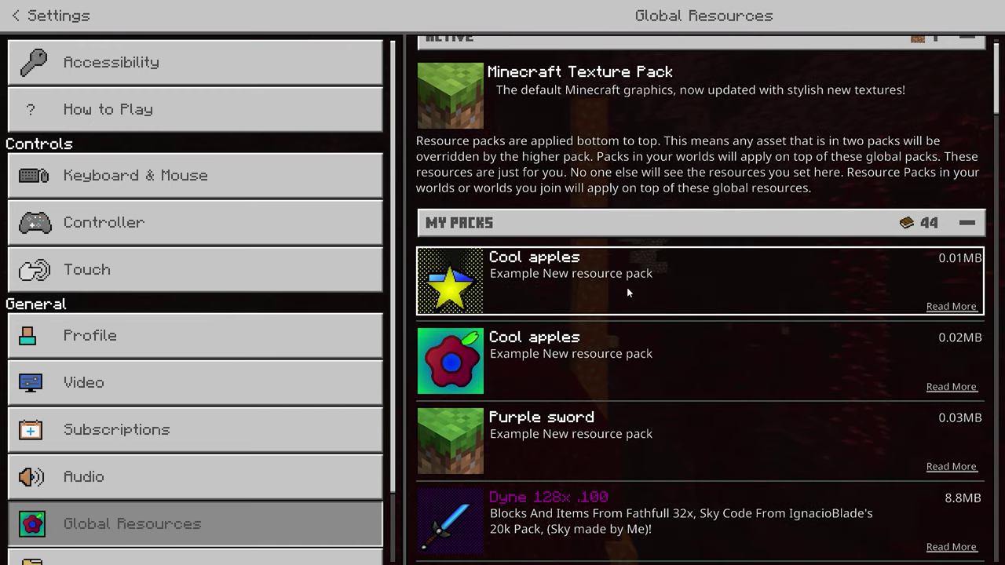
{"action": "left_click", "coordinate": [521, 278]}
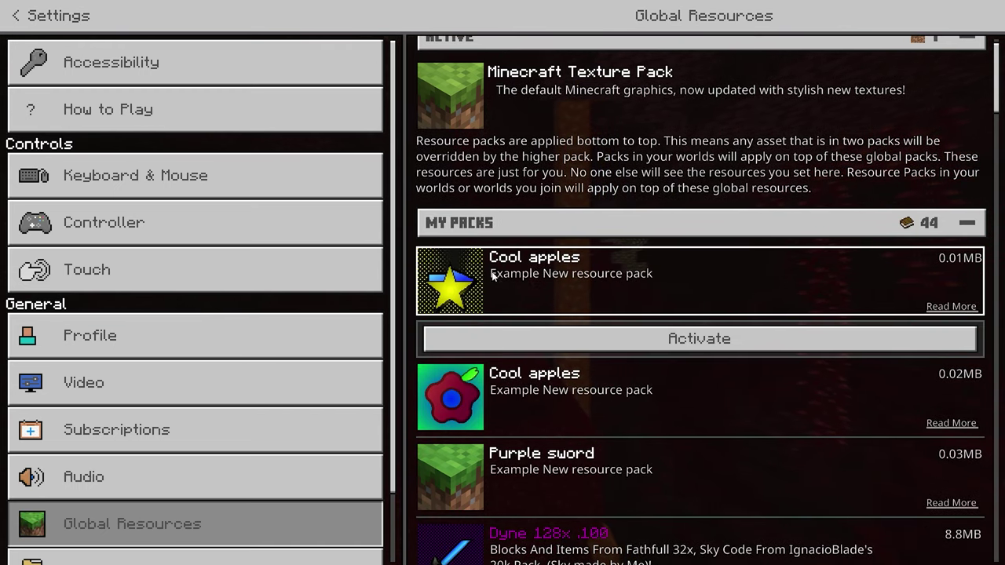
{"action": "left_click", "coordinate": [542, 338]}
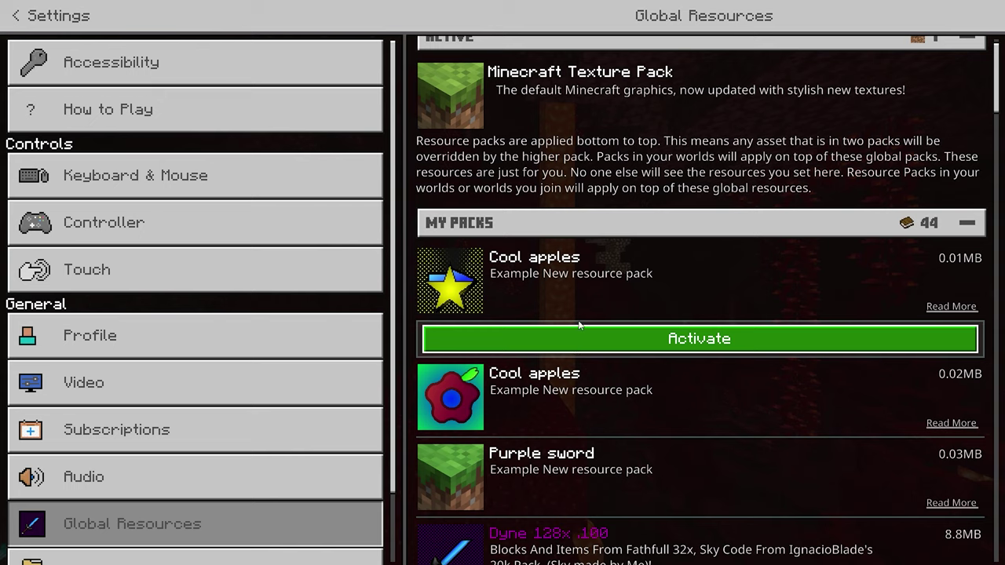
{"action": "left_click", "coordinate": [533, 126]}
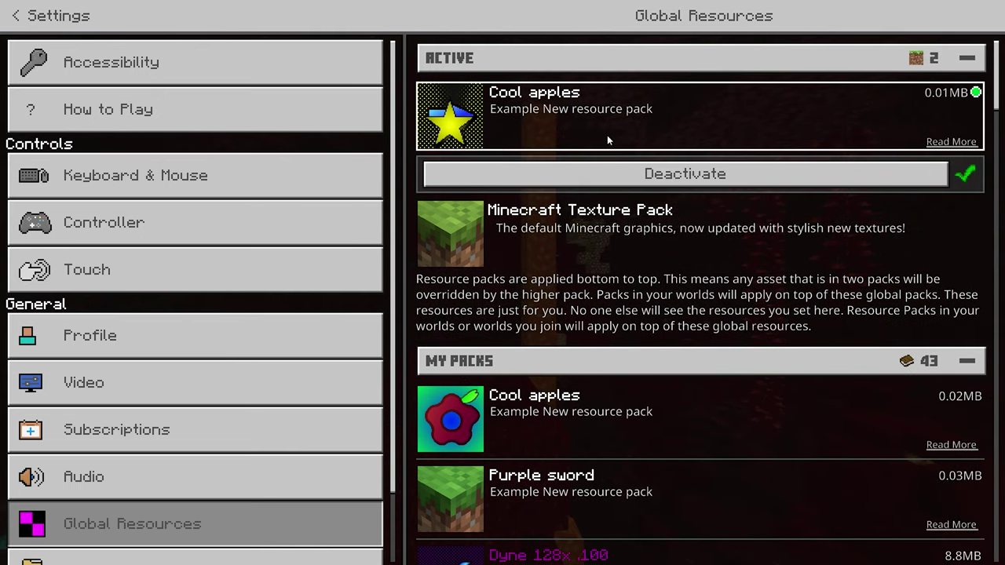
- Leave settings and load My World with the new pack applied
{"action": "left_click", "coordinate": [21, 14]}
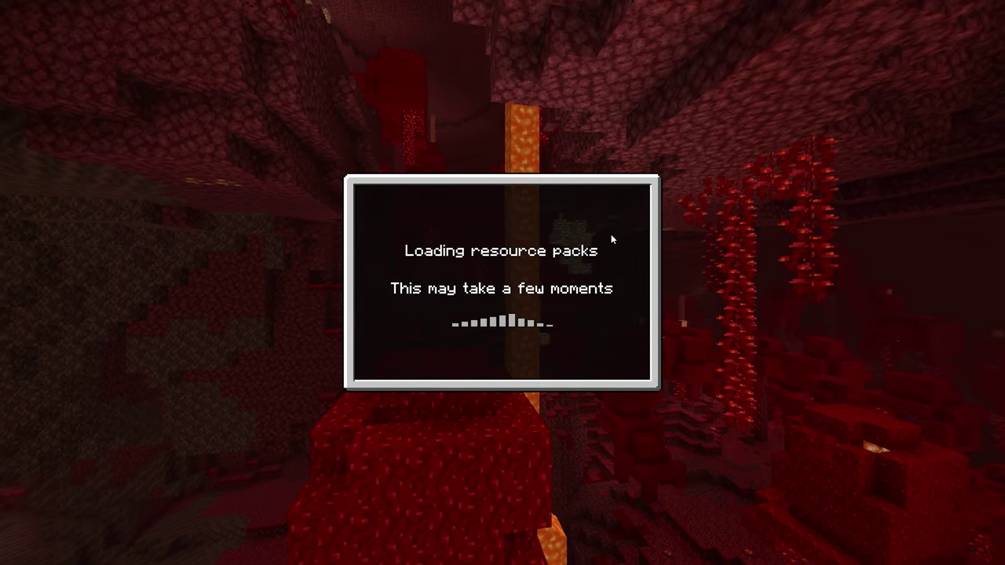
{"action": "left_click", "coordinate": [528, 304]}
{"action": "left_click", "coordinate": [464, 262]}
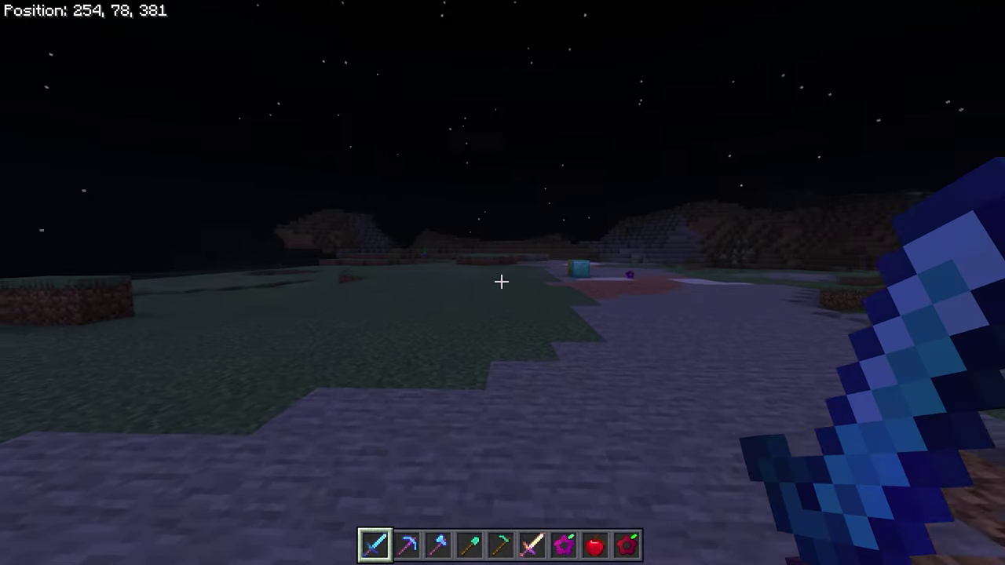
- Hold the Golden Apple and view its flower texture from first- and third-person cameras
{"action": "key", "text": "F5"}
{"action": "key", "text": "F5"}
{"action": "key", "text": "F5"}
{"action": "key", "text": "9"}
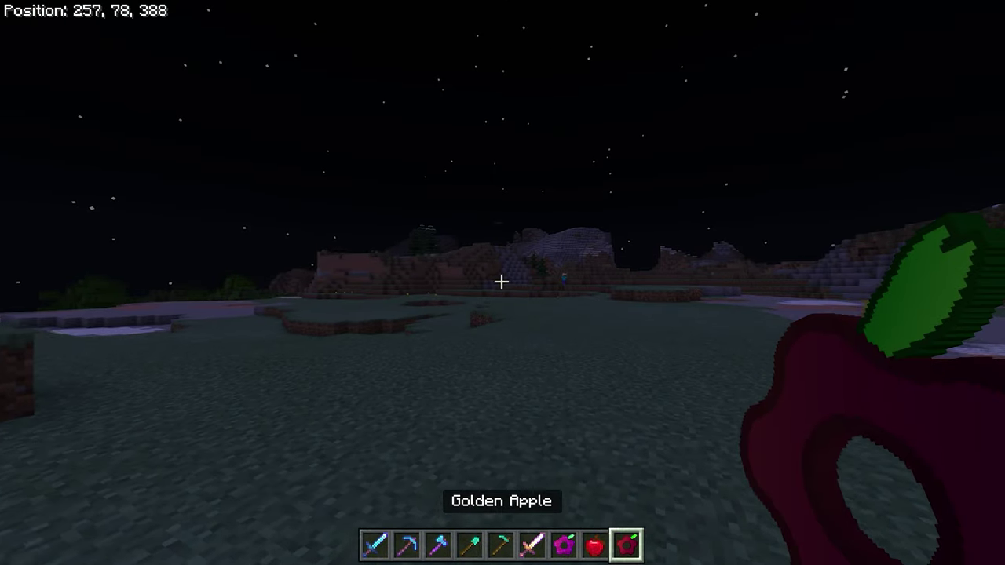
{"action": "key", "text": "F5"}
{"action": "key", "text": "F5"}
{"action": "key", "text": "F5"}
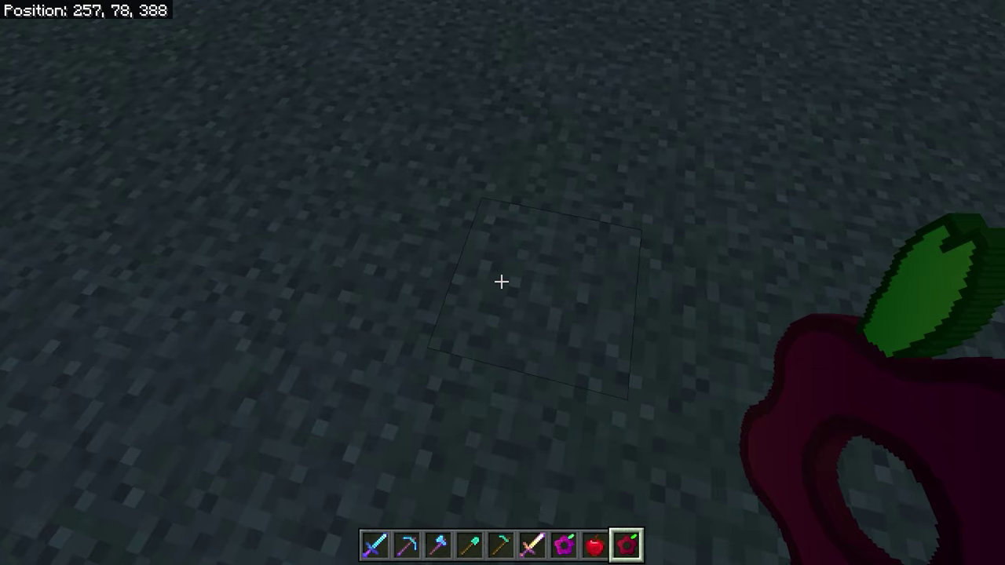
{"action": "key", "text": "F5"}
{"action": "key", "text": "F5"}
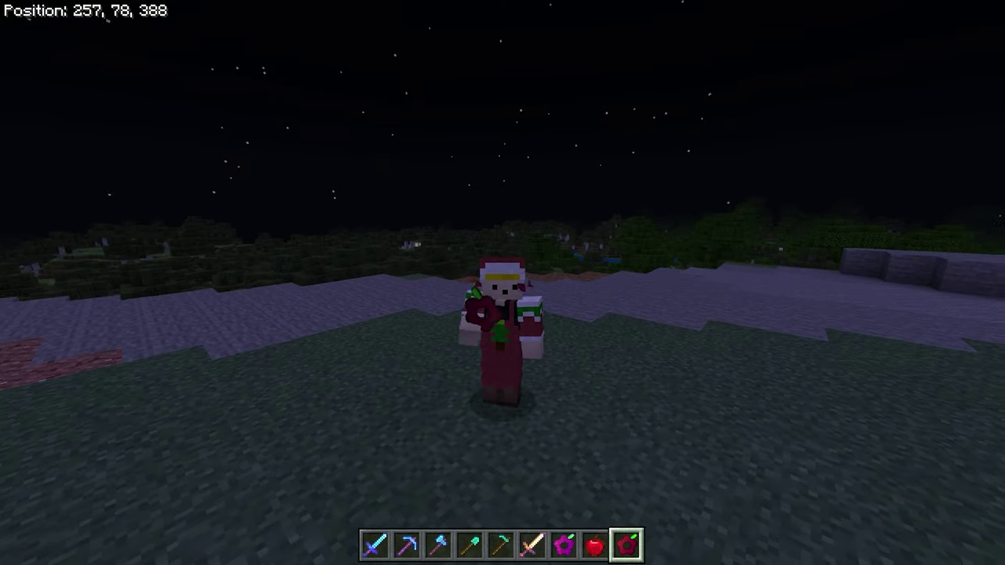
- Drop golden apples on the ground, then hold the Enchanted Apple in third-person view
{"action": "key", "text": "F5"}
{"action": "key", "text": "q"}
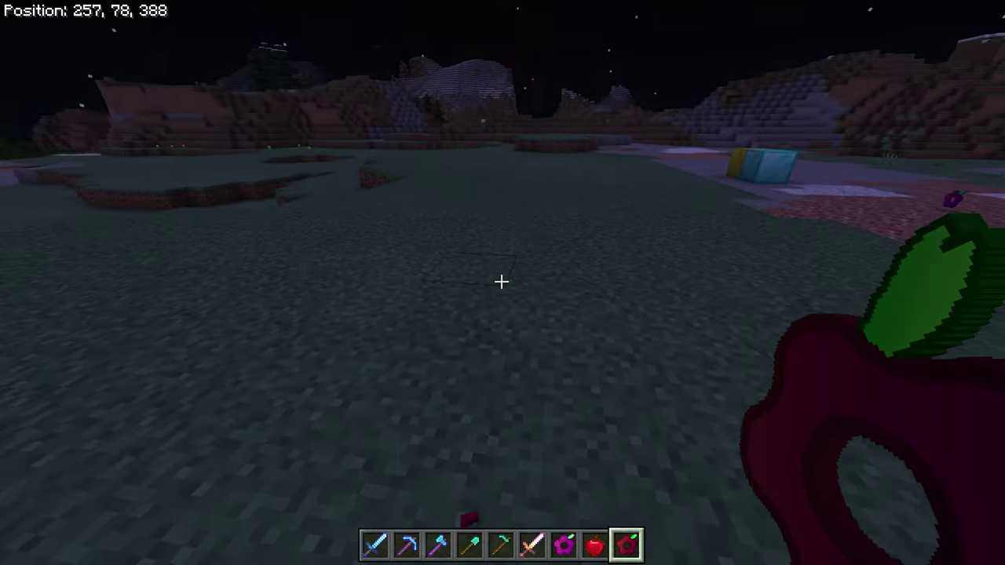
{"action": "key", "text": "q"}
{"action": "key", "text": "7"}
{"action": "key", "text": "F5"}
{"action": "key", "text": "F5"}
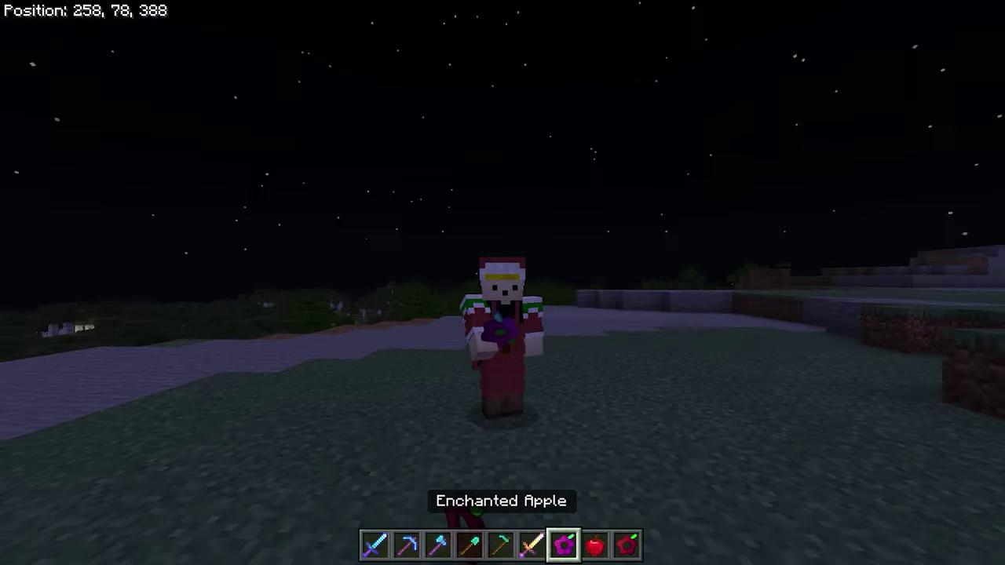
{"action": "key", "text": "F5"}
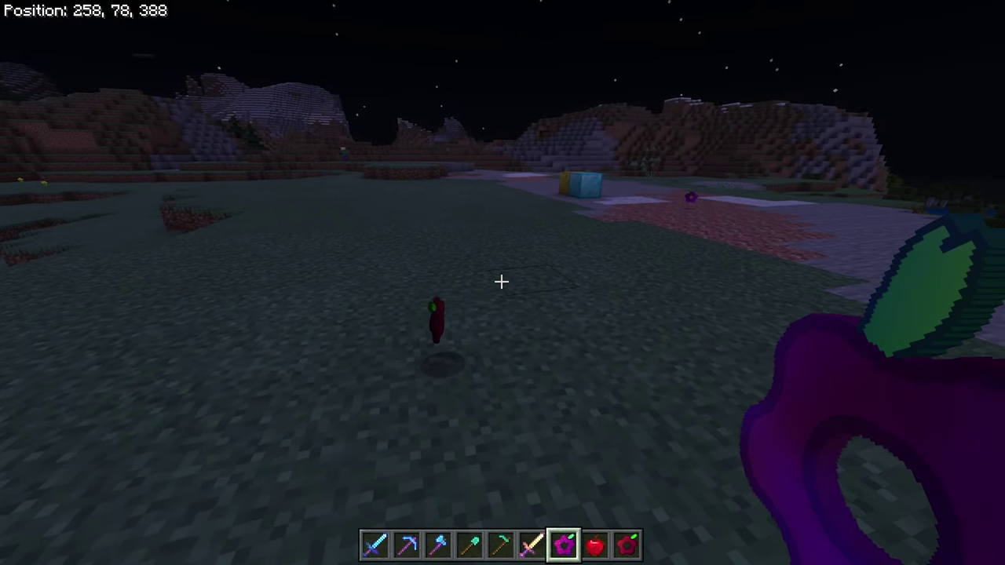
- Drop an Enchanted Apple, walk toward it, and eat the Enchanted and Golden apples
{"action": "key", "text": "q"}
{"action": "key", "text": "w"}
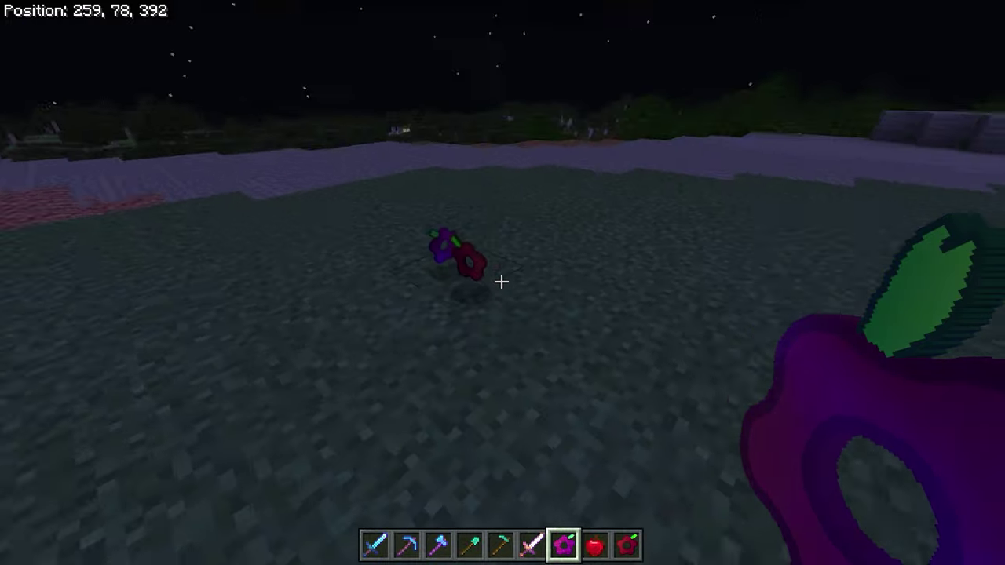
{"action": "right_click", "coordinate": [501, 281]}
{"action": "key", "text": "F5"}
{"action": "key", "text": "F5"}
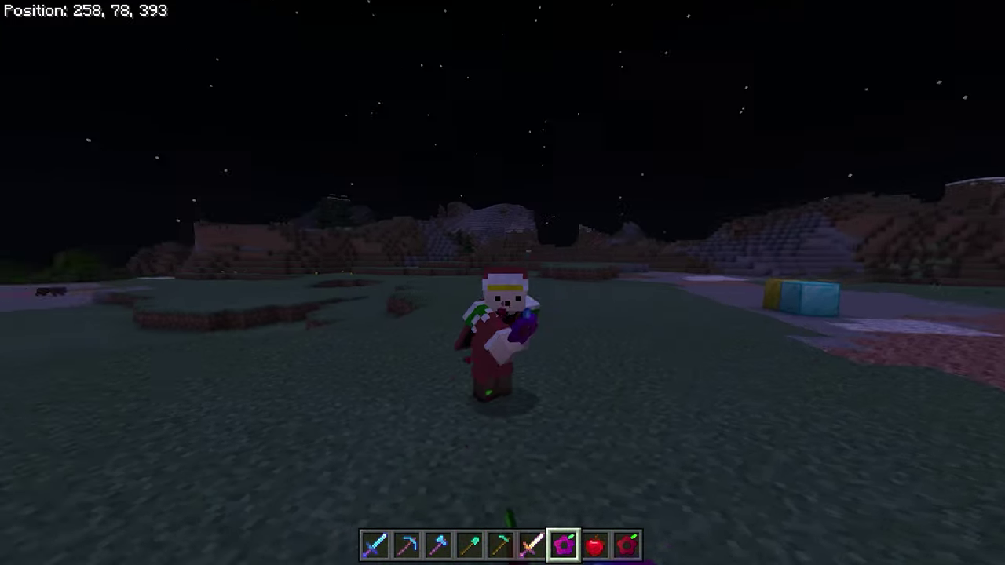
{"action": "scroll", "coordinate": [502, 283], "scroll_direction": "down", "scroll_amount": 2}
{"action": "right_click", "coordinate": [502, 283]}
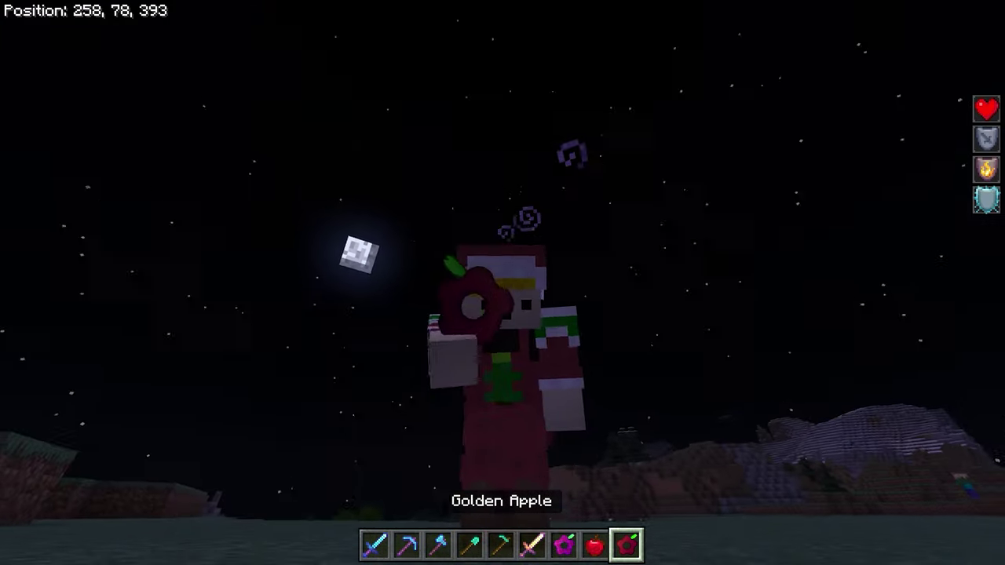
- Step back from the dropped apples and eat another Enchanted Apple in third-person view
{"action": "key", "text": "F5"}
{"action": "key", "text": "w"}
{"action": "key", "text": "F5"}
{"action": "key", "text": "F5"}
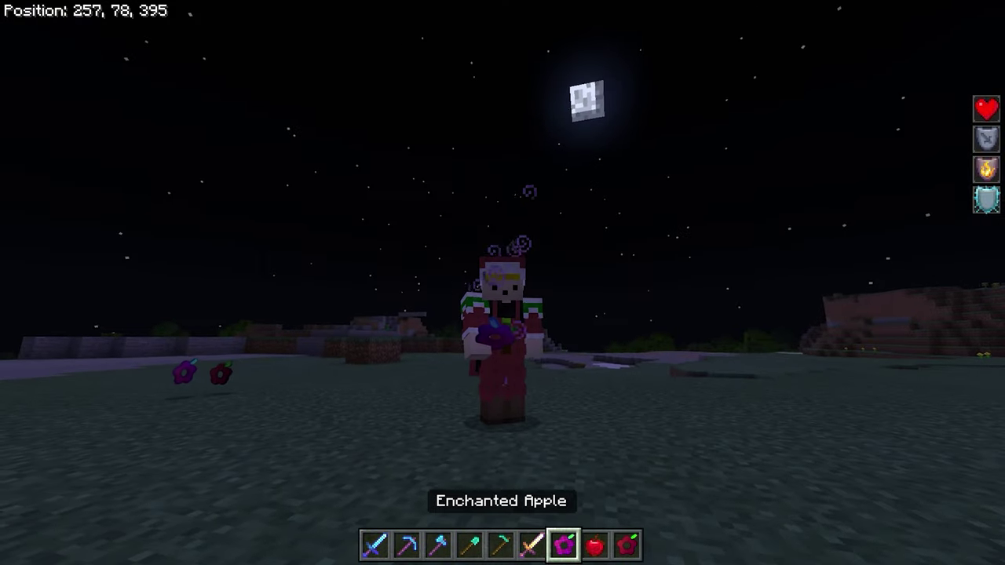
{"action": "right_click", "coordinate": [502, 283]}
{"action": "key", "text": "F5"}
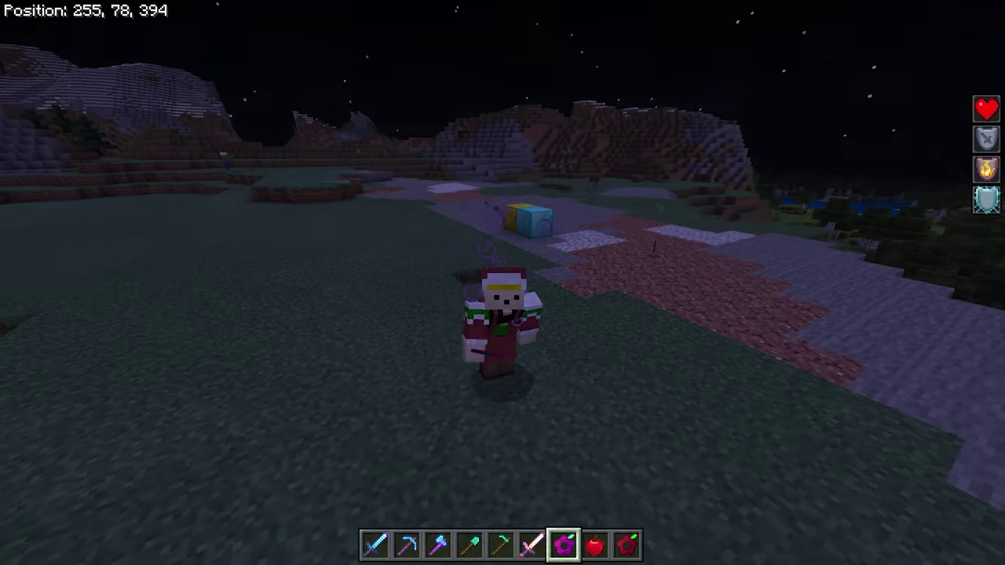
- Walk around the dropped apples, switching between the Diamond Sword and Golden Apple
{"action": "key", "text": "1"}
{"action": "key", "text": "w"}
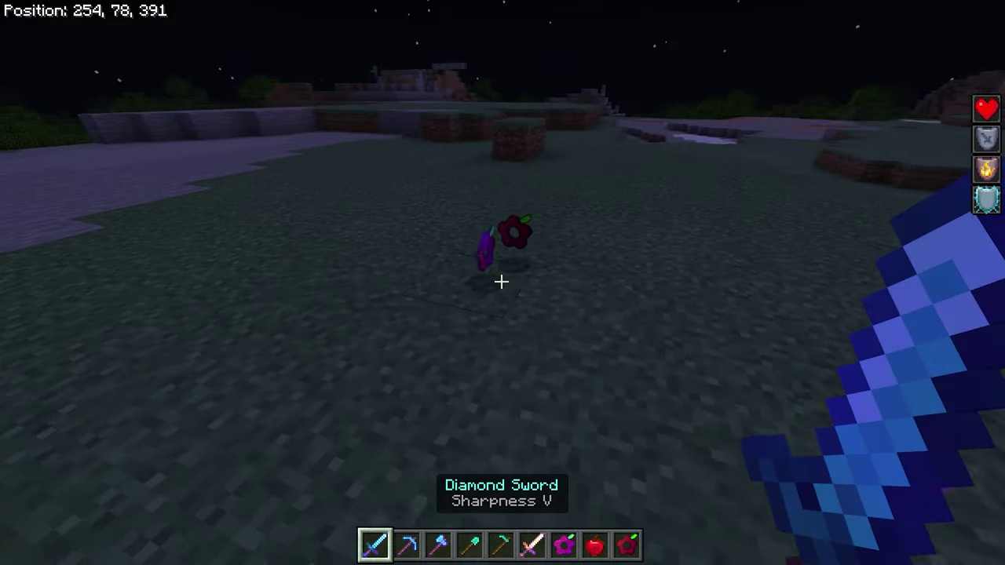
{"action": "key", "text": "F5"}
{"action": "key", "text": "F5"}
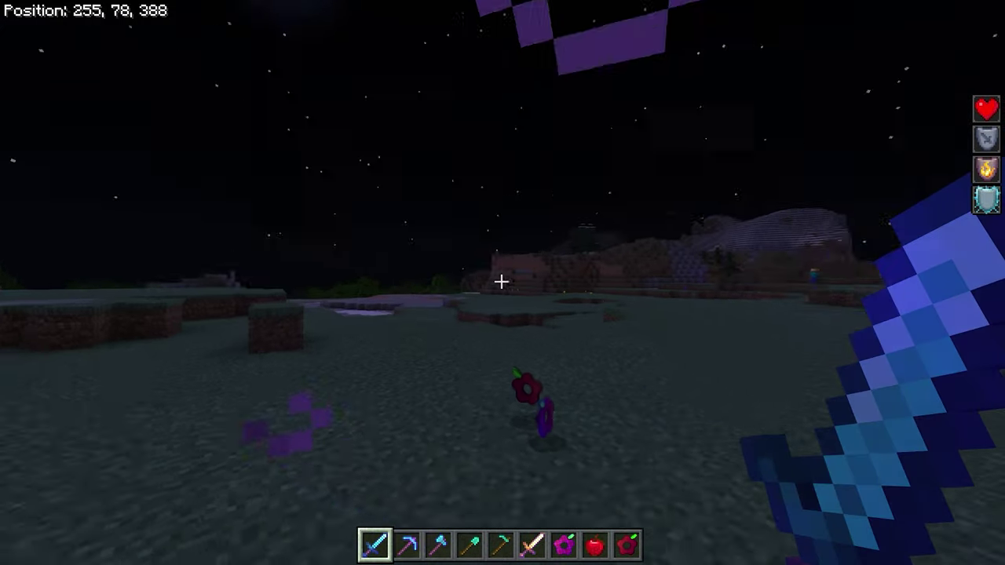
{"action": "key", "text": "w"}
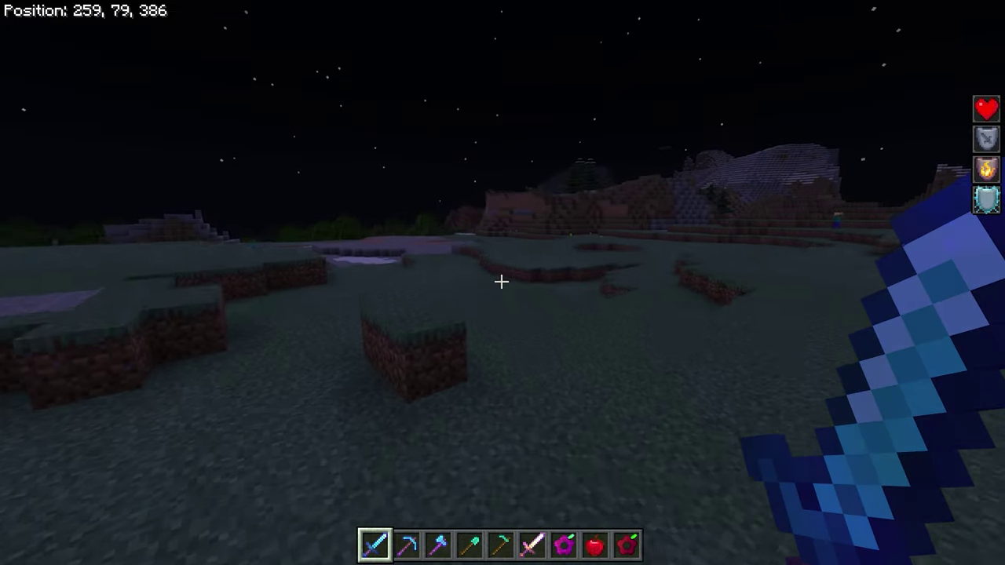
{"action": "key", "text": "9"}
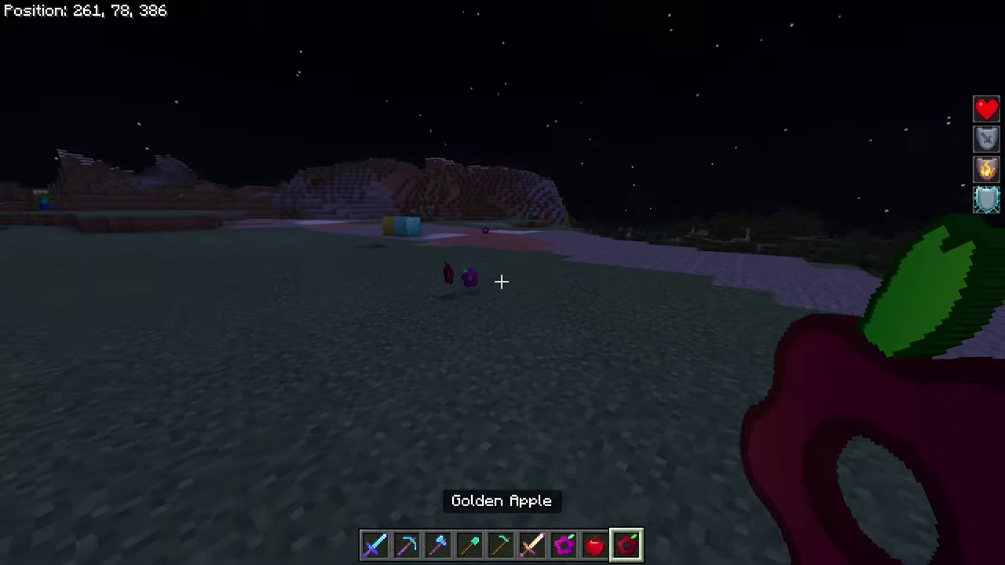
{"action": "key", "text": "F5"}
{"action": "key", "text": "F5"}
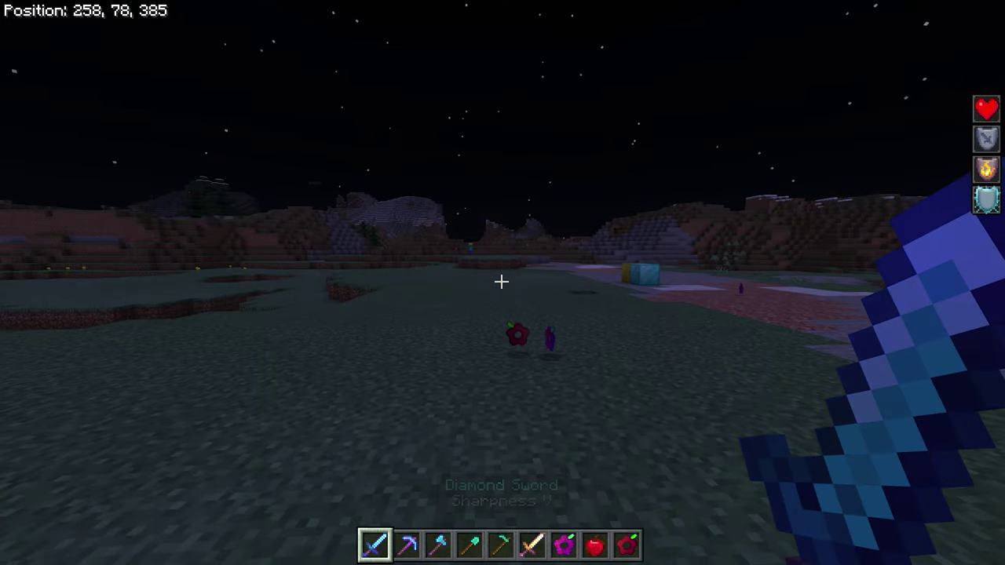
{"action": "key", "text": "w"}
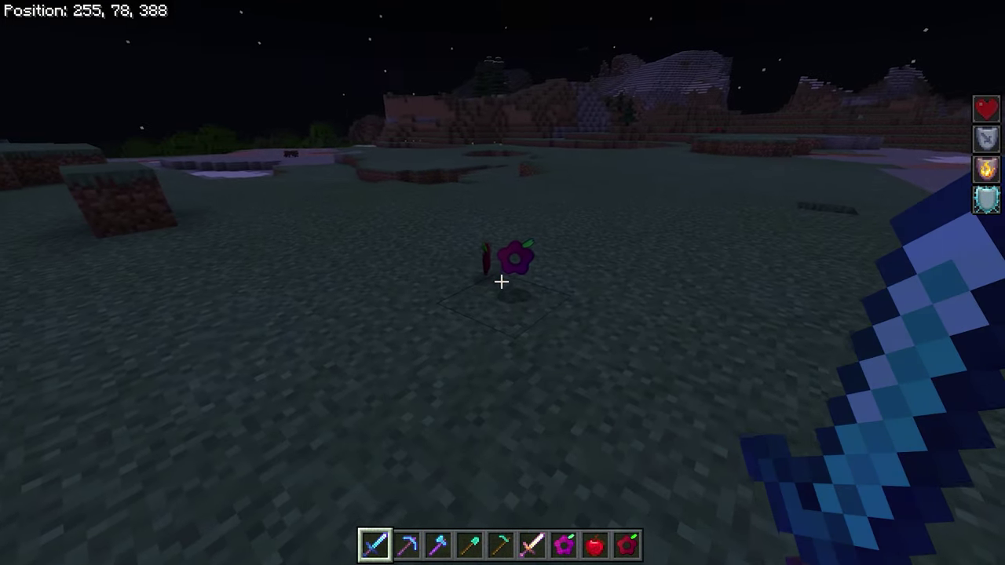
- Cycle camera perspectives while switching between Enchanted Apple, Diamond Sword and Diamond Pickaxe
{"action": "key", "text": "F5"}
{"action": "key", "text": "F5"}
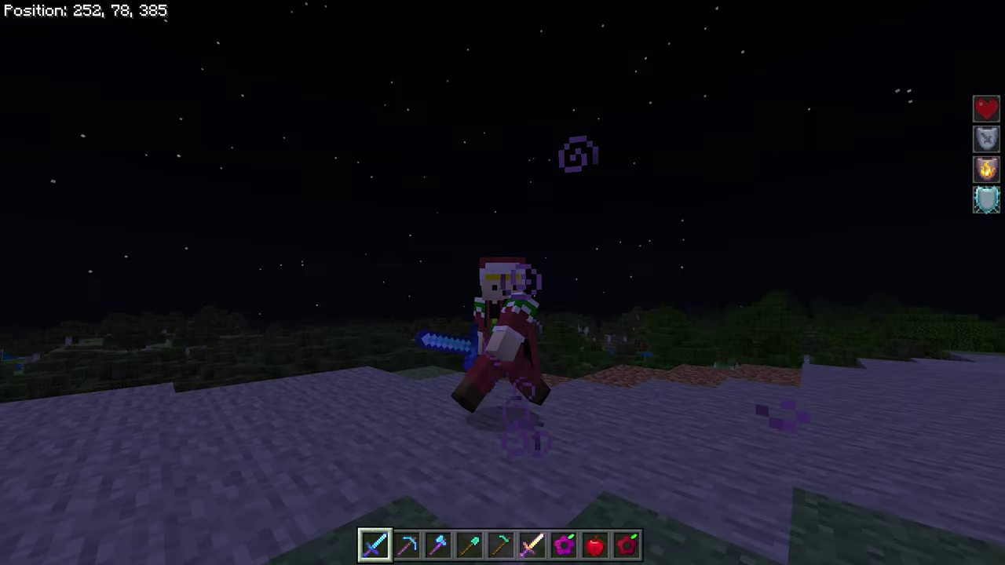
{"action": "key", "text": "F5"}
{"action": "key", "text": "F5"}
{"action": "key", "text": "F5"}
{"action": "key", "text": "F5"}
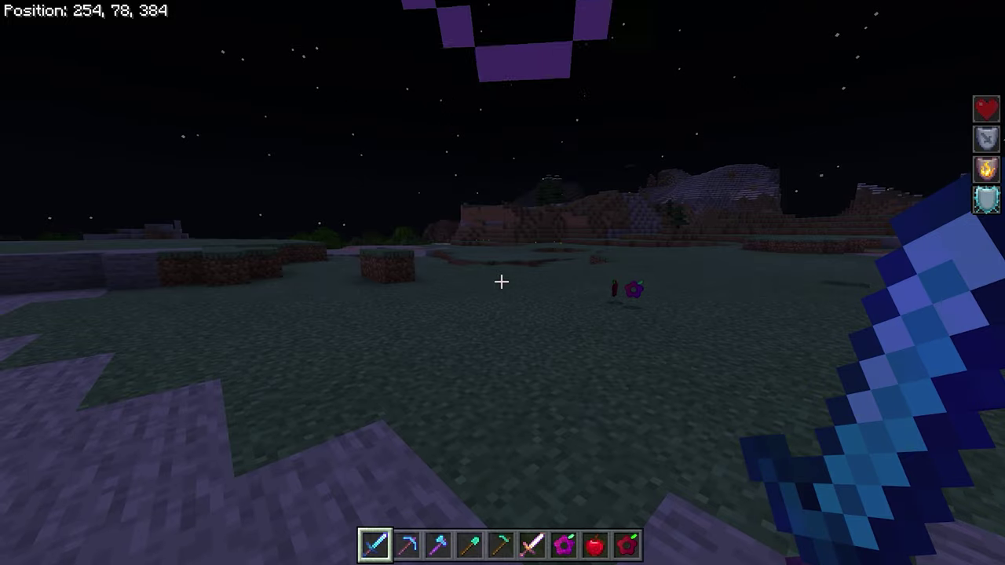
{"action": "key", "text": "F5"}
{"action": "key", "text": "F5"}
{"action": "key", "text": "F5"}
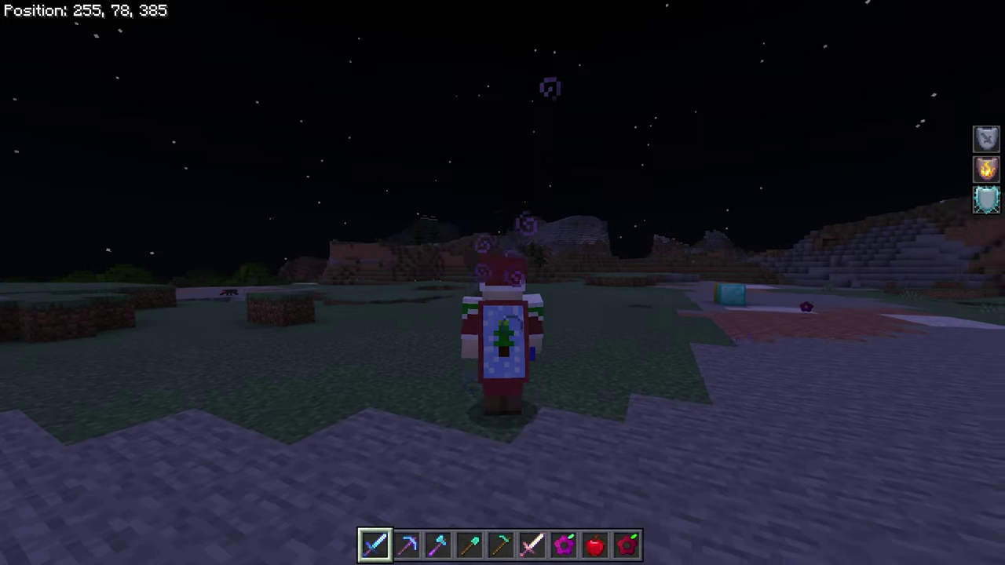
{"action": "key", "text": "F5"}
{"action": "key", "text": "7"}
{"action": "key", "text": "1"}
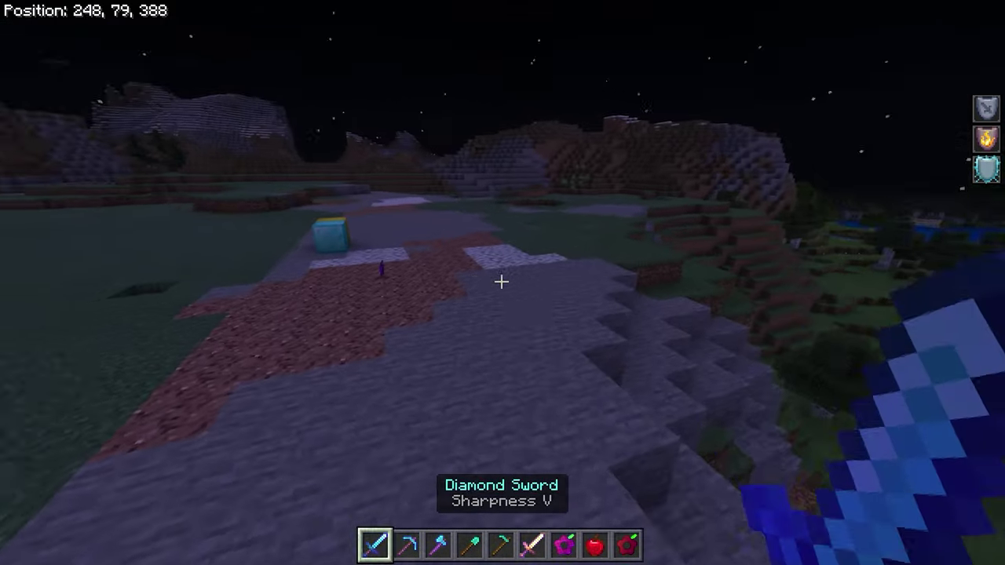
{"action": "key", "text": "2"}
{"action": "key", "text": "F5"}
{"action": "key", "text": "F5"}
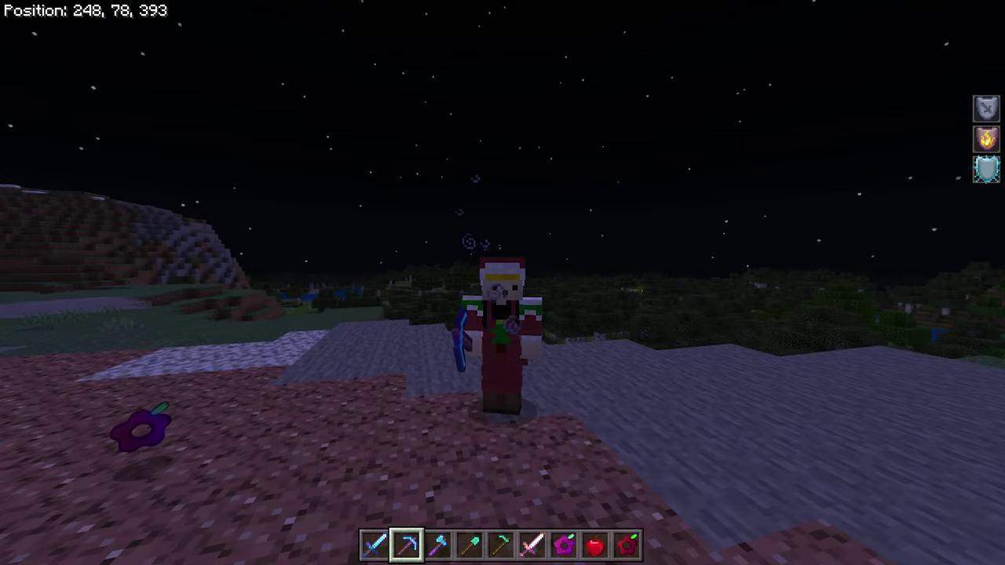
{"action": "key", "text": "1"}
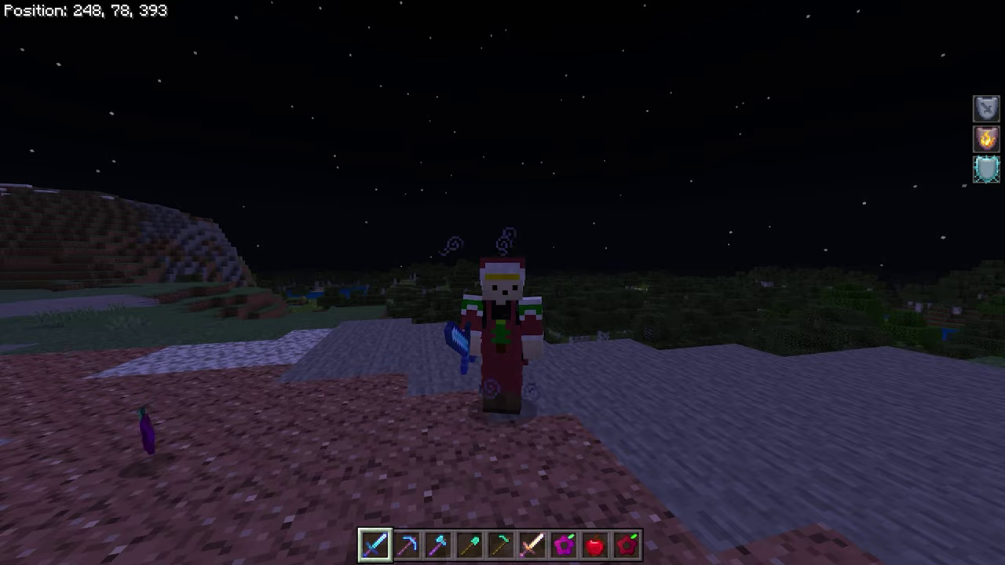
- Scroll through the hotbar and cycle views, ending with the Diamond Sword in third person
{"action": "key", "text": "F5"}
{"action": "scroll", "coordinate": [502, 283], "scroll_direction": "down", "scroll_amount": 4}
{"action": "scroll", "coordinate": [502, 283], "scroll_direction": "down", "scroll_amount": 3}
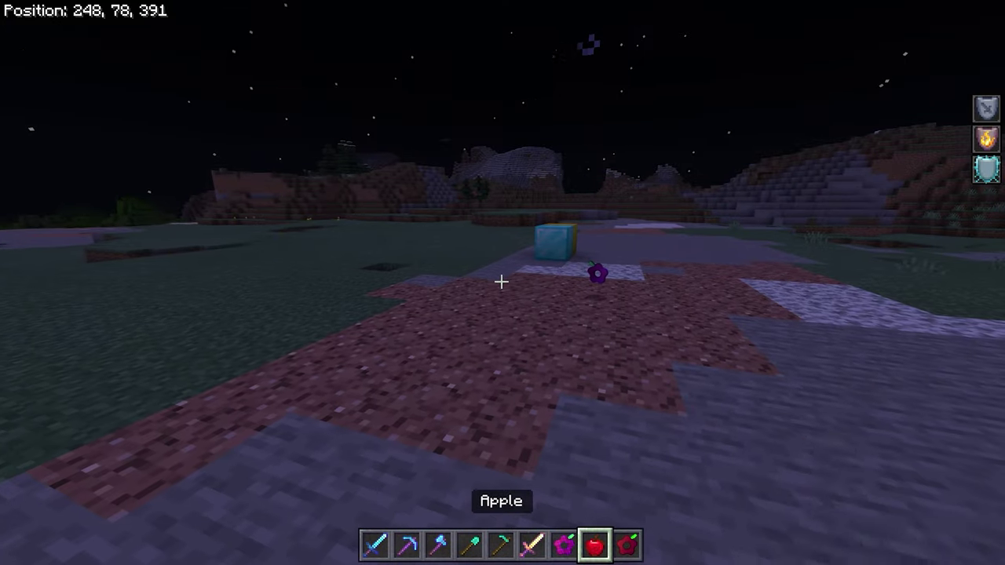
{"action": "scroll", "coordinate": [502, 283], "scroll_direction": "up", "scroll_amount": 1}
{"action": "key", "text": "F5"}
{"action": "key", "text": "F5"}
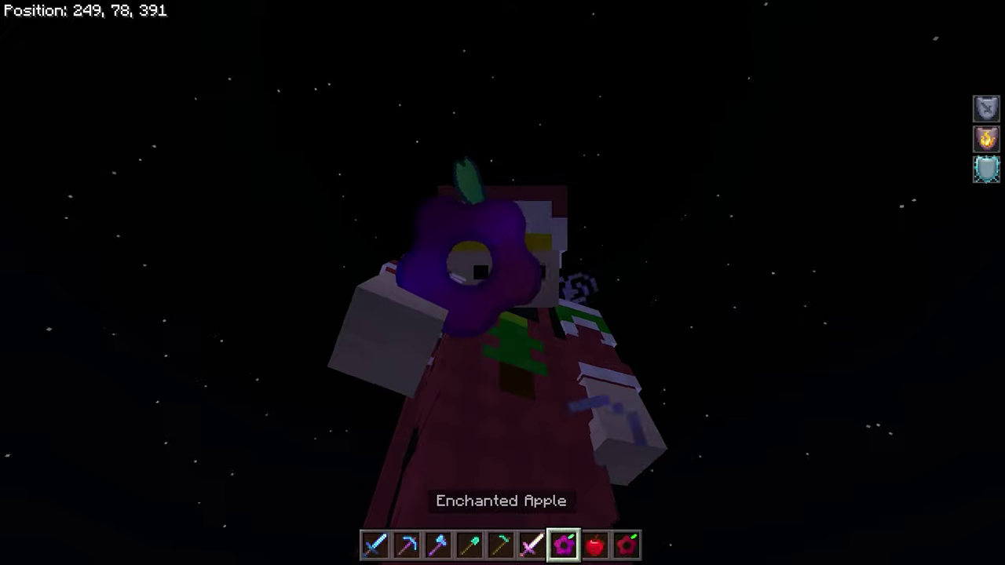
{"action": "key", "text": "F5"}
{"action": "key", "text": "1"}
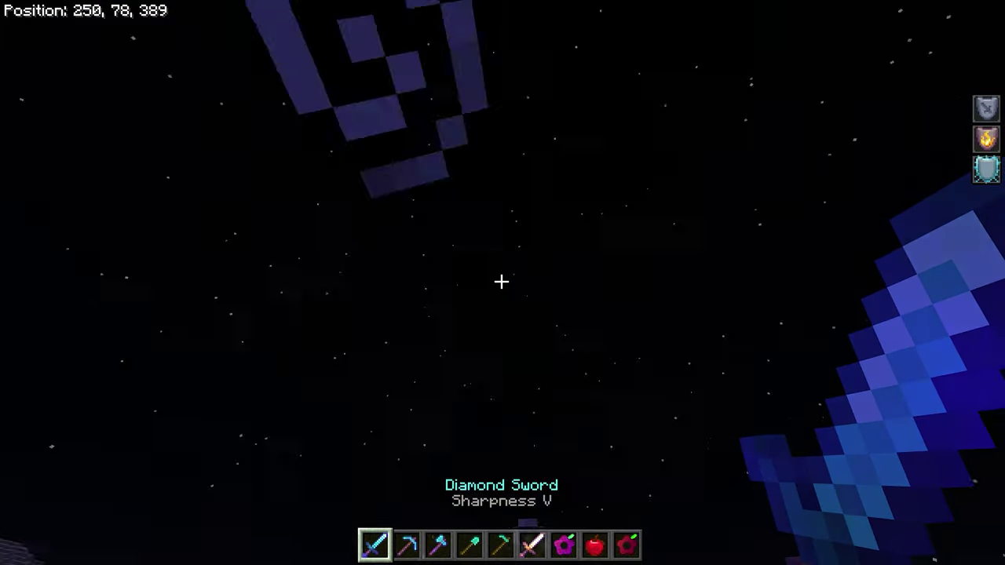
{"action": "key", "text": "F5"}
{"action": "key", "text": "F5"}
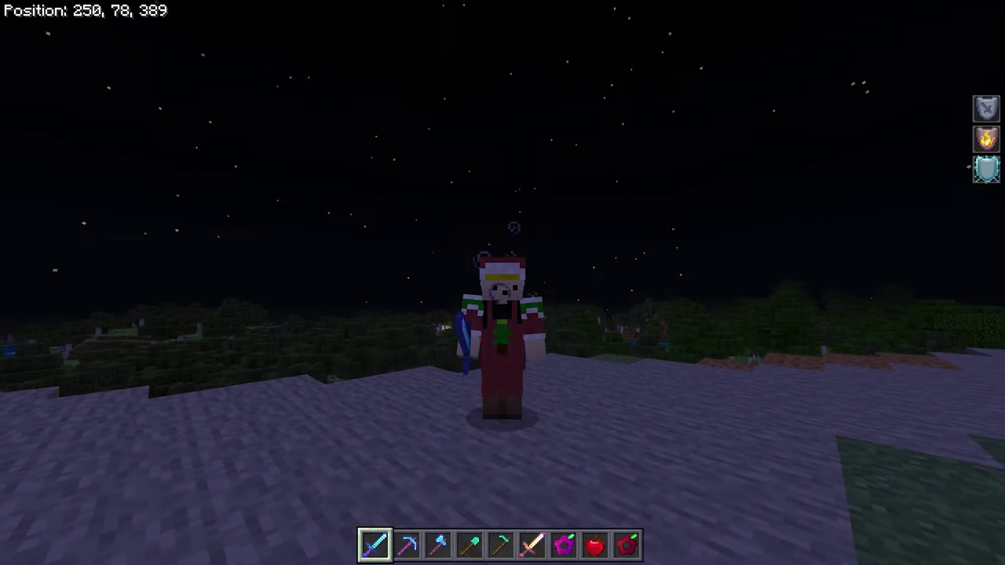